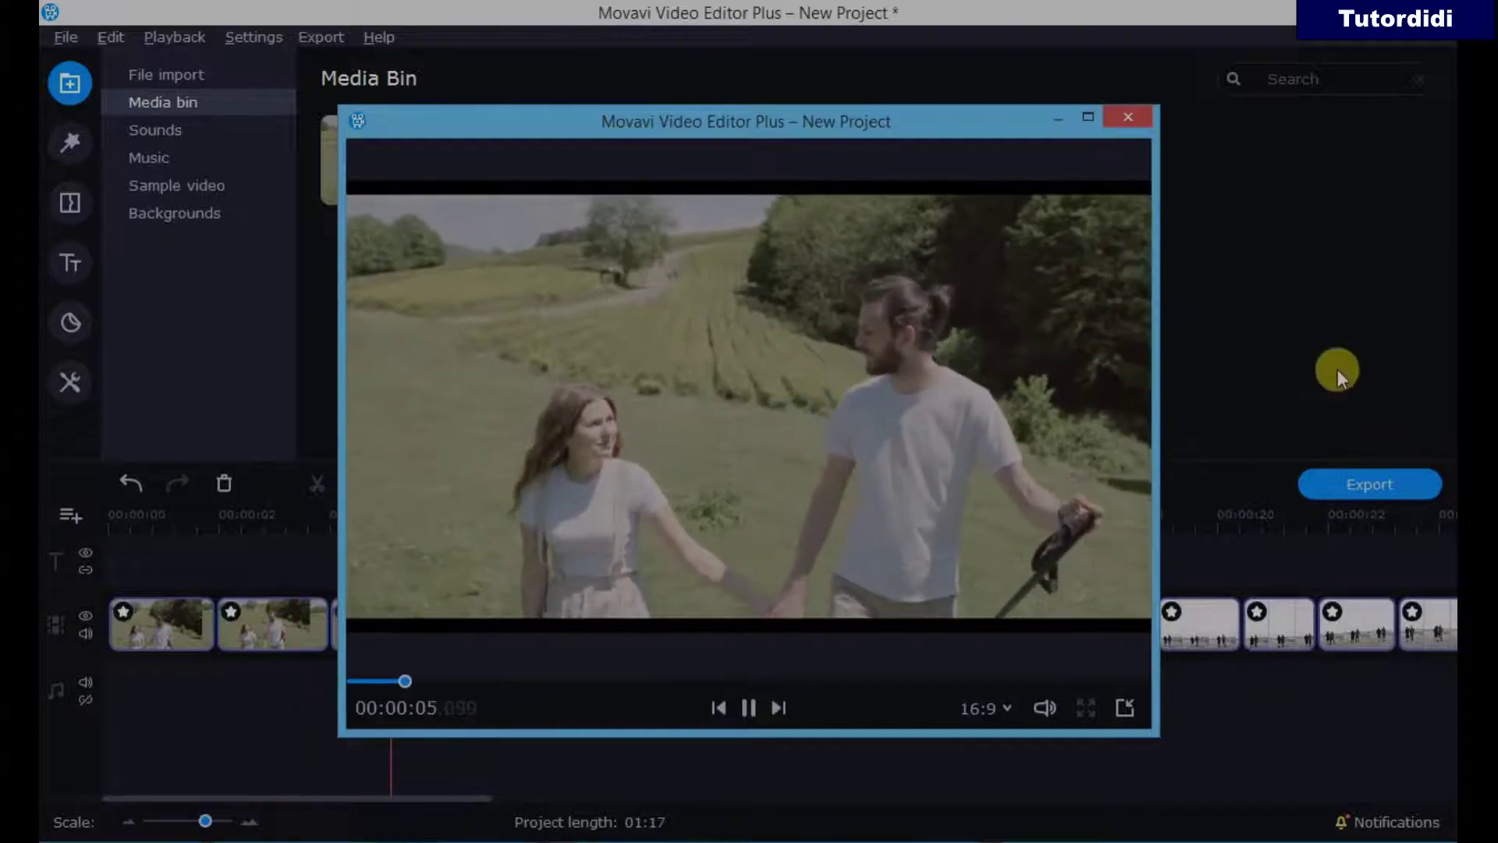
Close the detached preview player, pause playback and return the playhead to the start of the timeline.
{"action": "left_click", "coordinate": [1141, 123]}
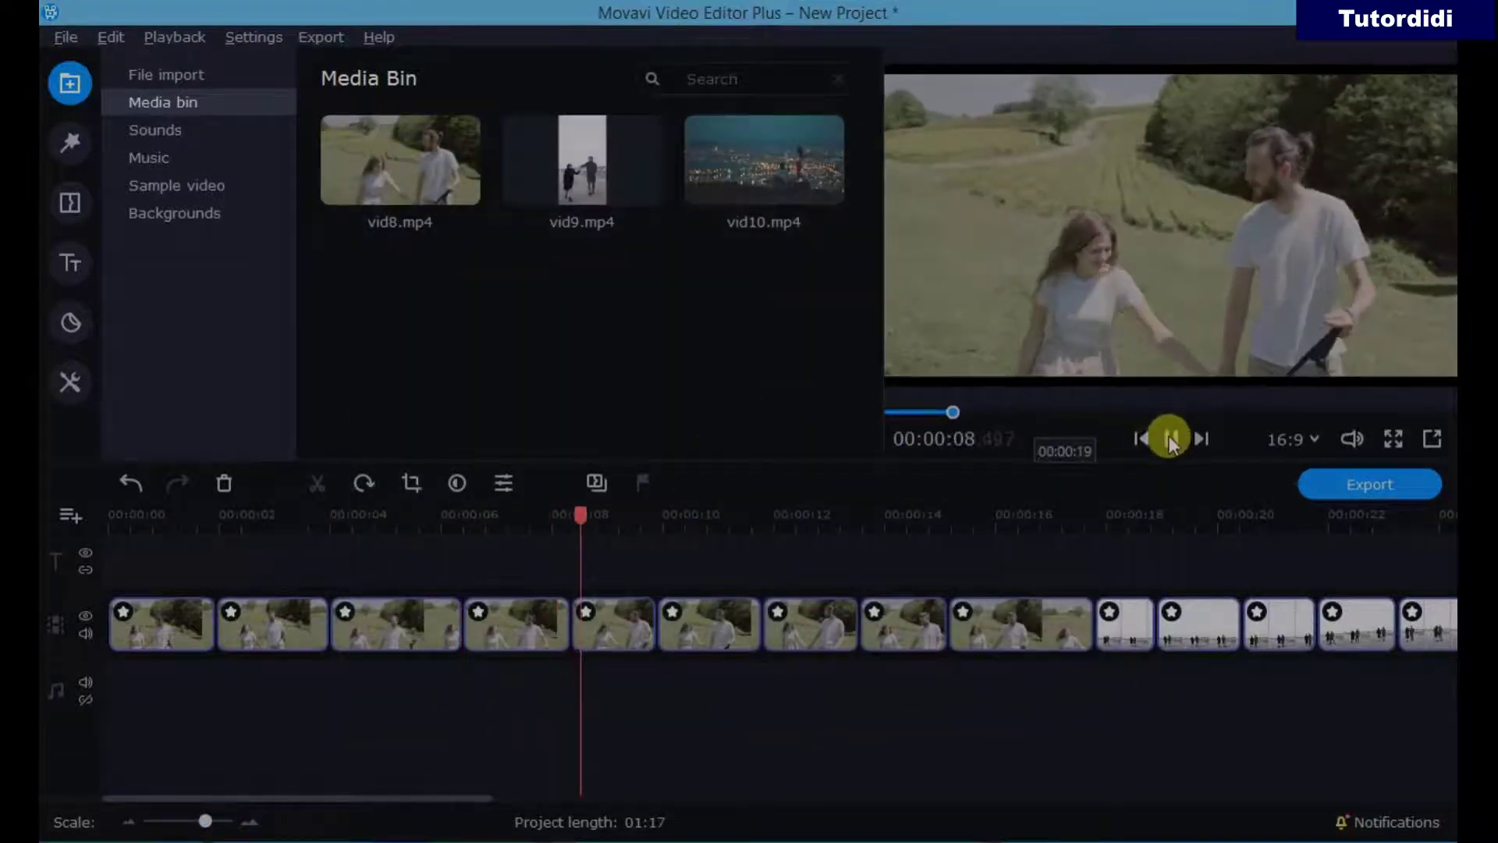
{"action": "key", "text": "space"}
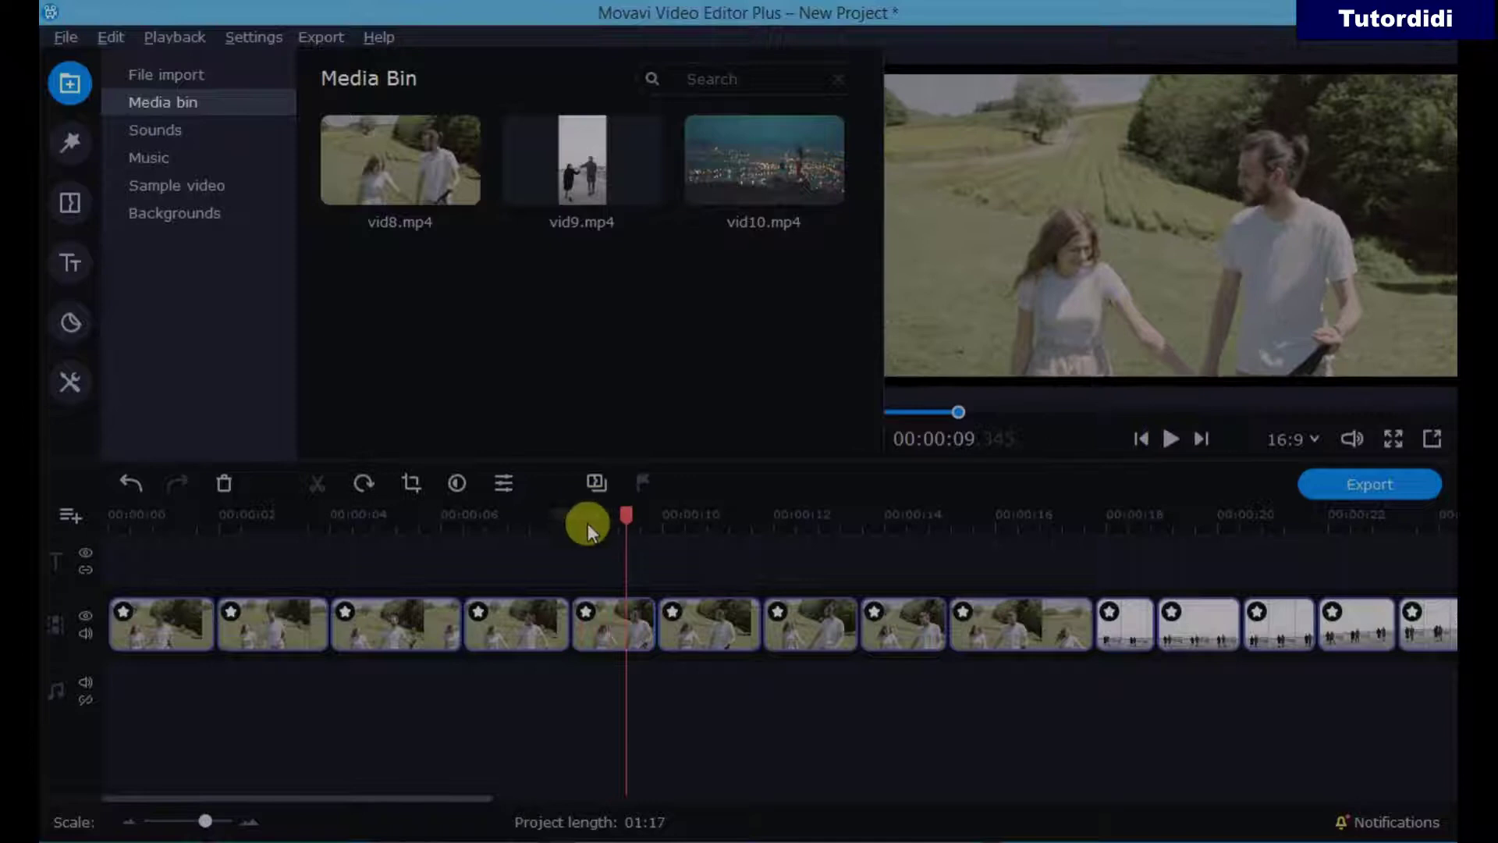
{"action": "left_click_drag", "start_coordinate": [616, 518], "coordinate": [39, 556]}
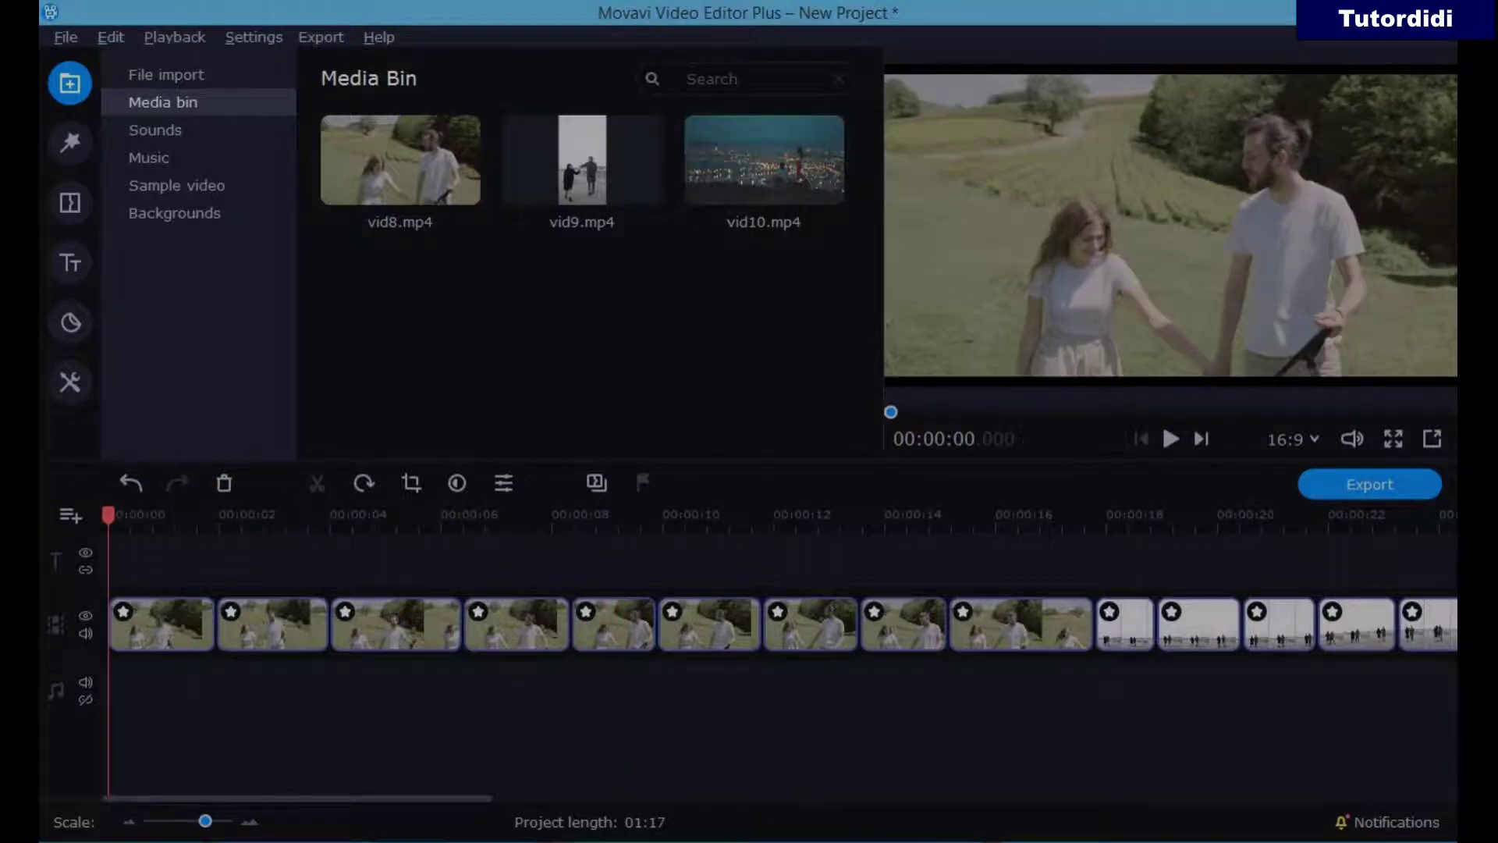
Open the Color filters category and preview the Adams, Aivazovsky and Bonnard filters.
{"action": "left_click", "coordinate": [52, 148]}
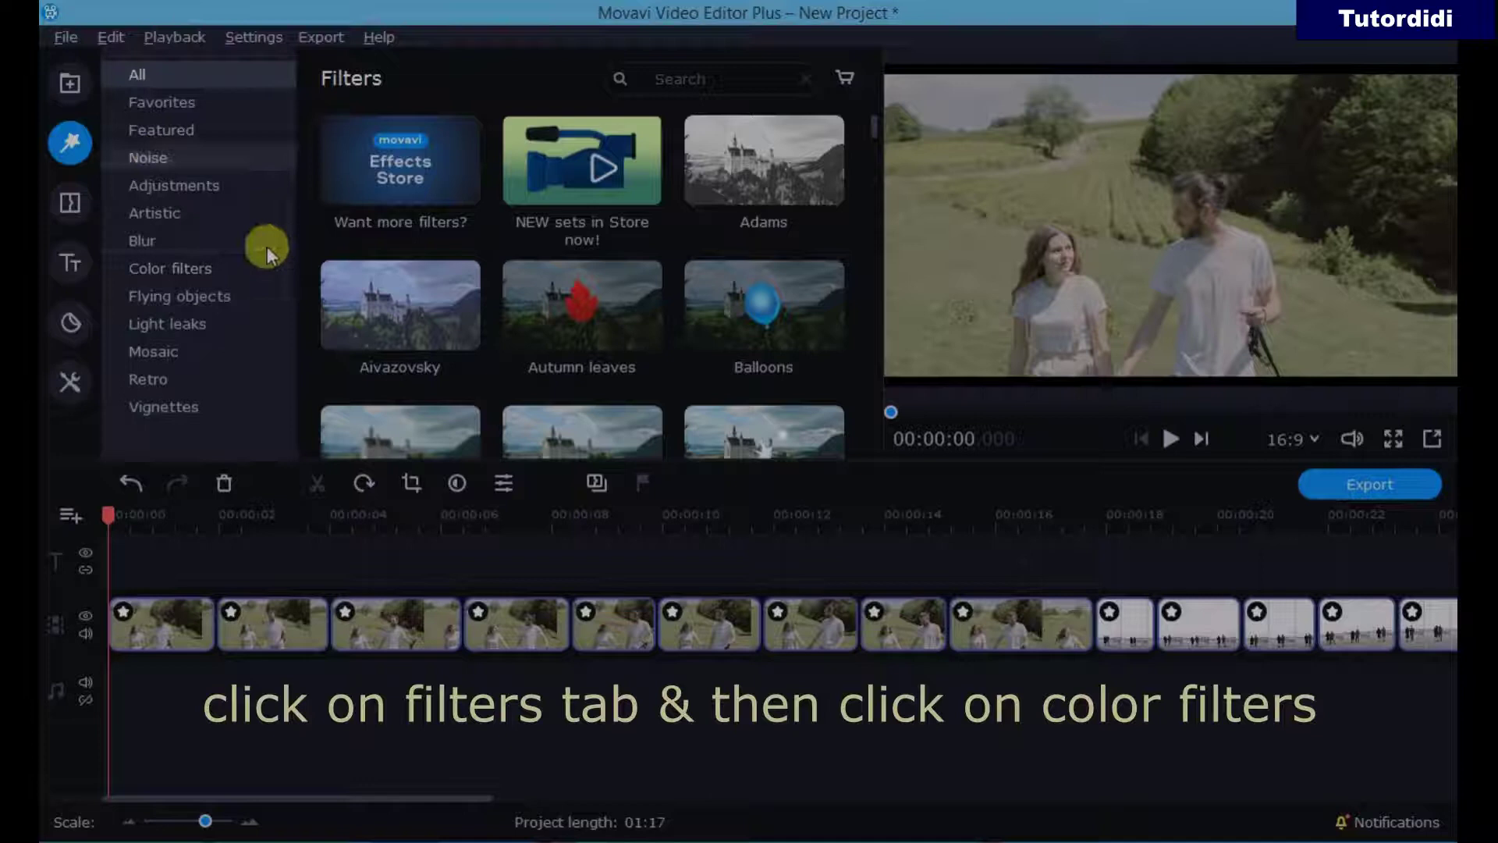
{"action": "left_click", "coordinate": [171, 271]}
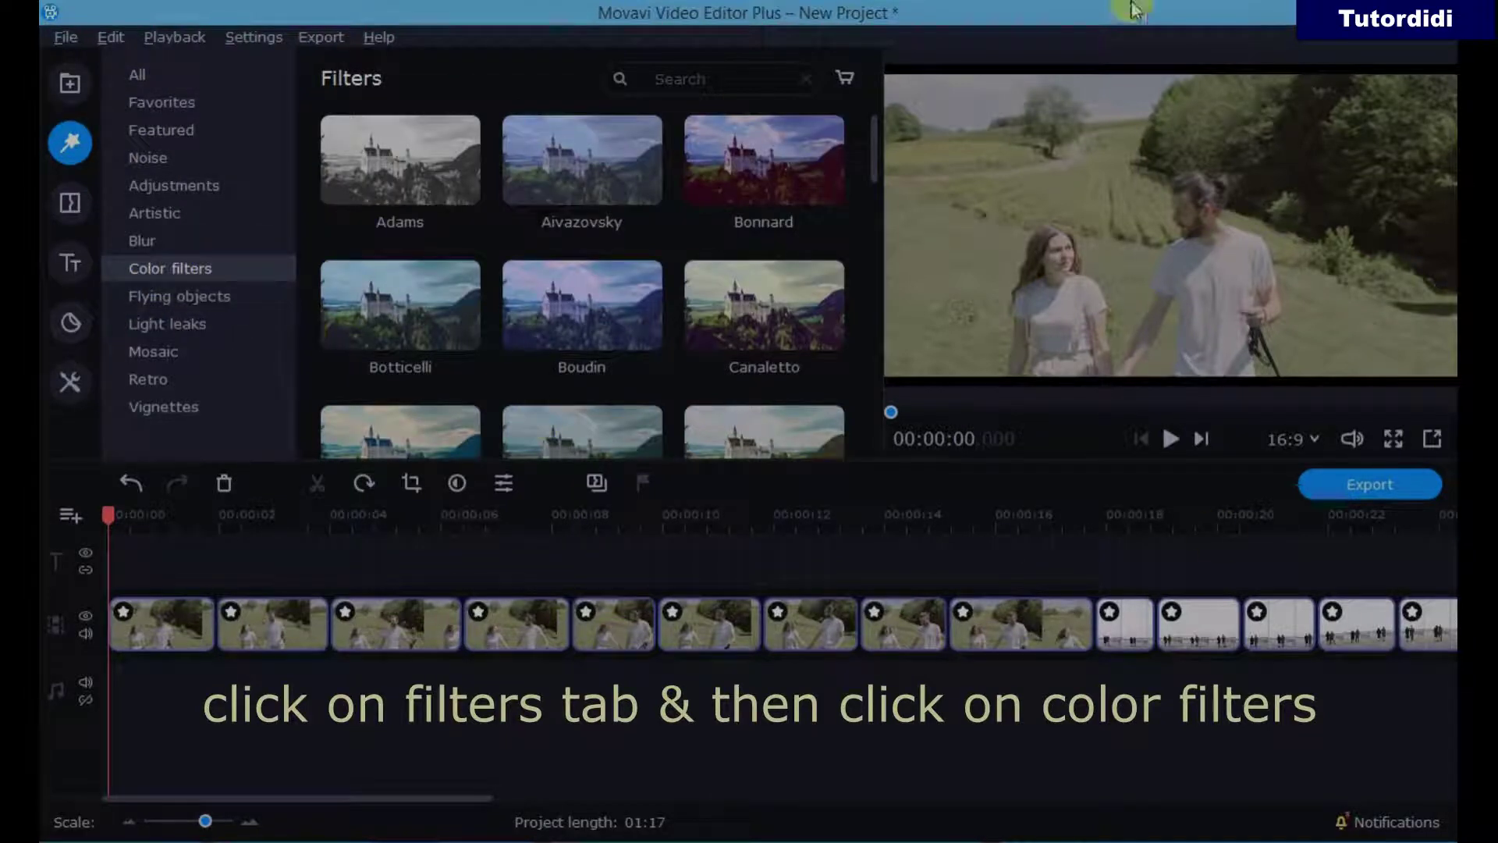
{"action": "left_click", "coordinate": [421, 173]}
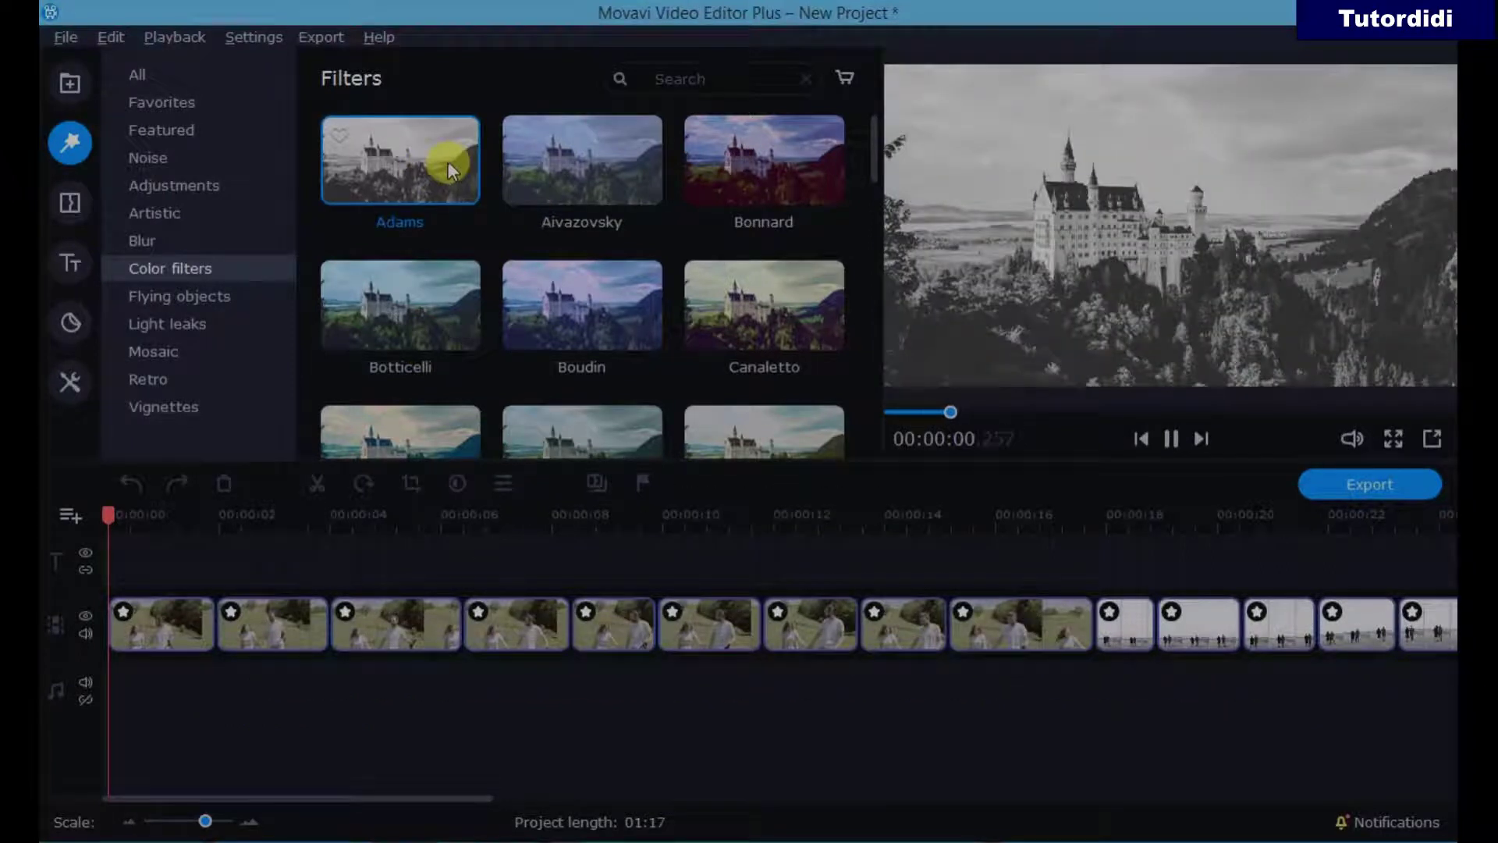
{"action": "left_click", "coordinate": [568, 193]}
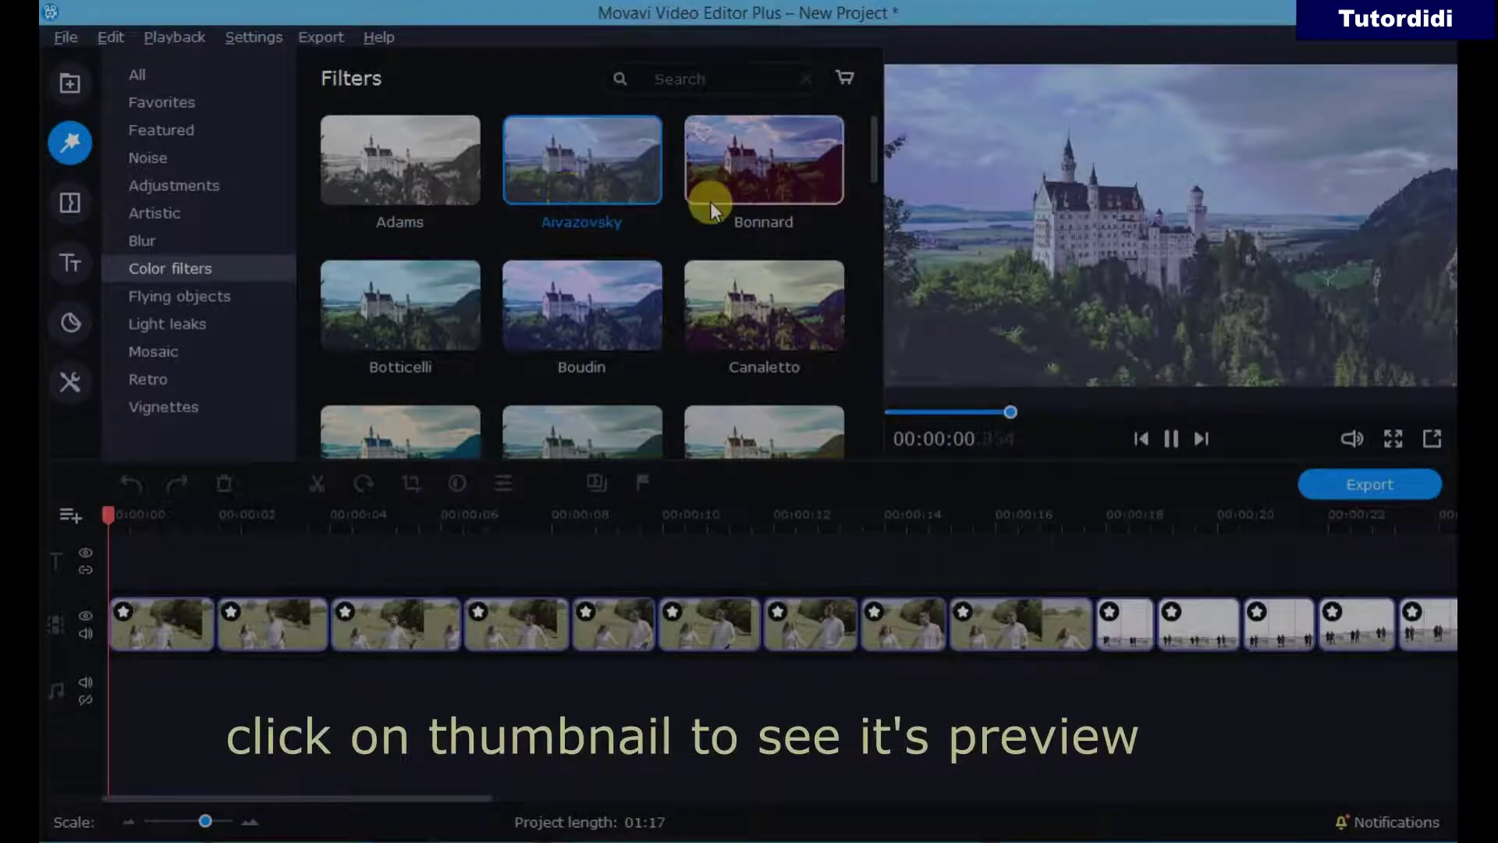
{"action": "left_click", "coordinate": [733, 194]}
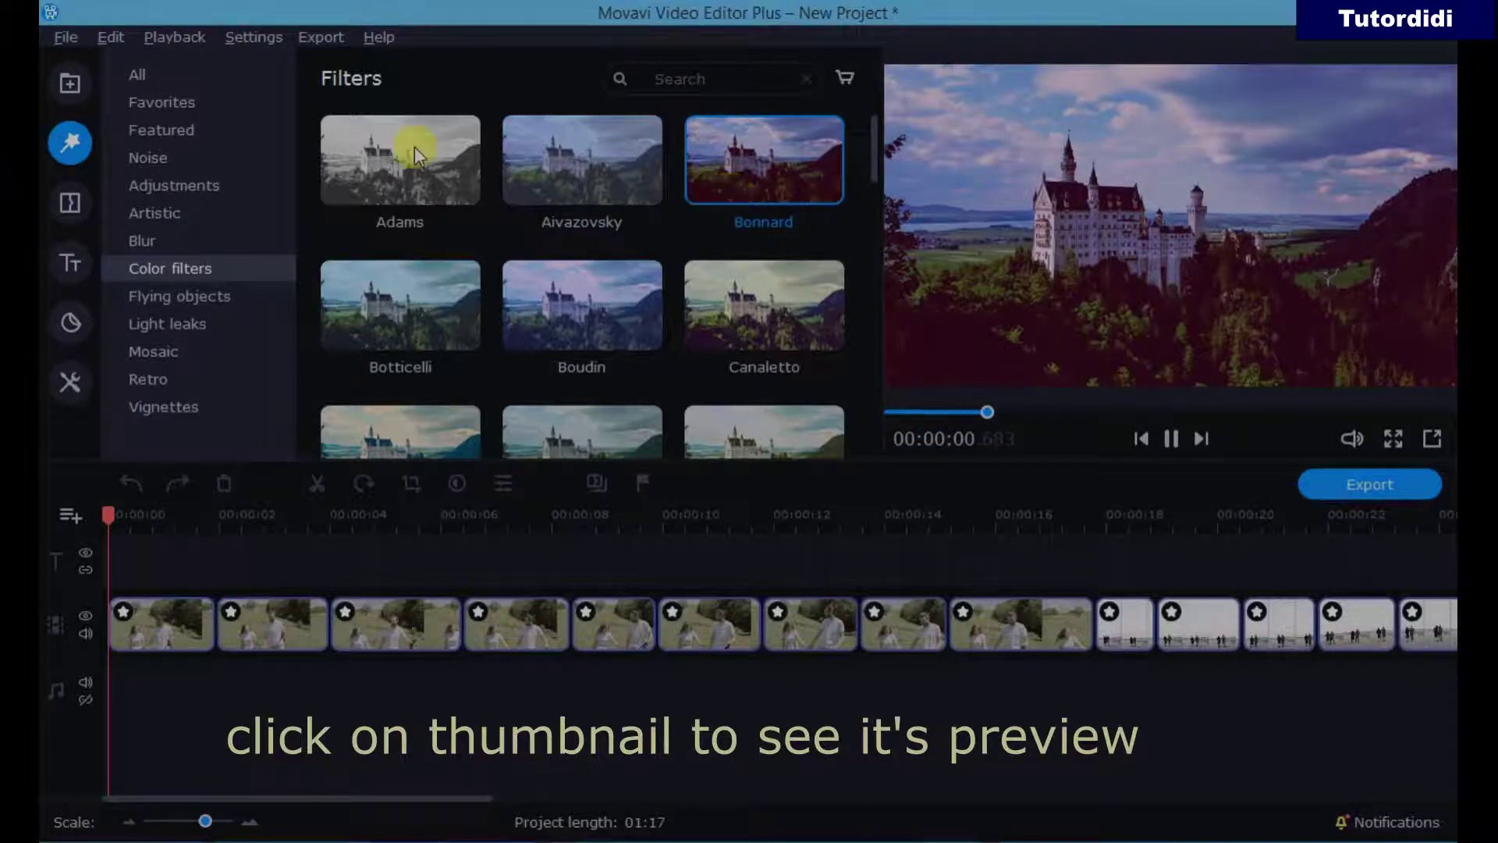
Apply the Adams, Aivazovsky and Bonnard color filters to the first, second and third timeline clips respectively.
{"action": "left_click_drag", "start_coordinate": [425, 176], "coordinate": [160, 626]}
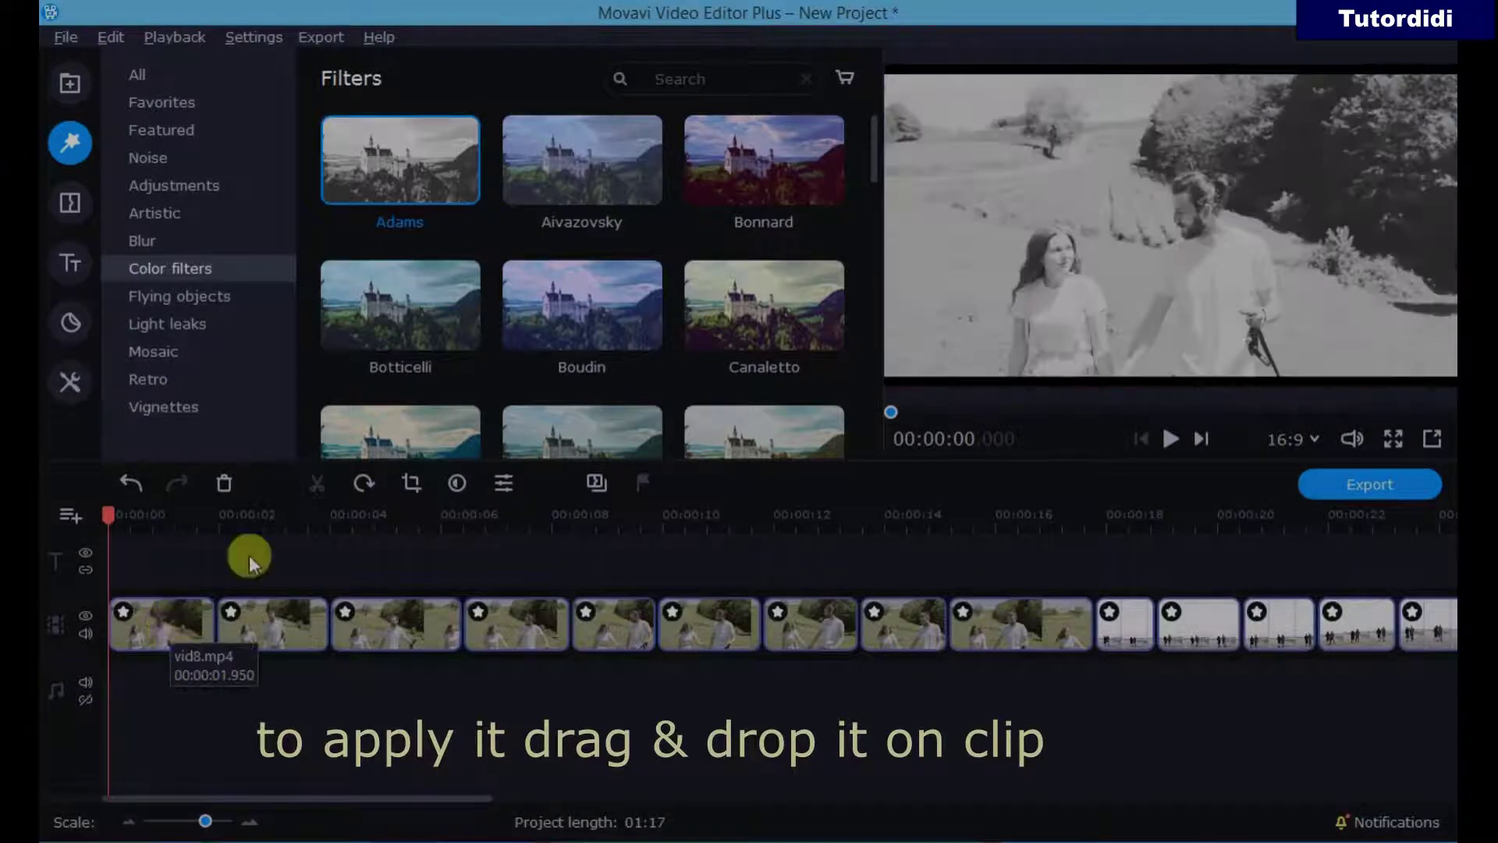
{"action": "left_click_drag", "start_coordinate": [619, 174], "coordinate": [239, 616]}
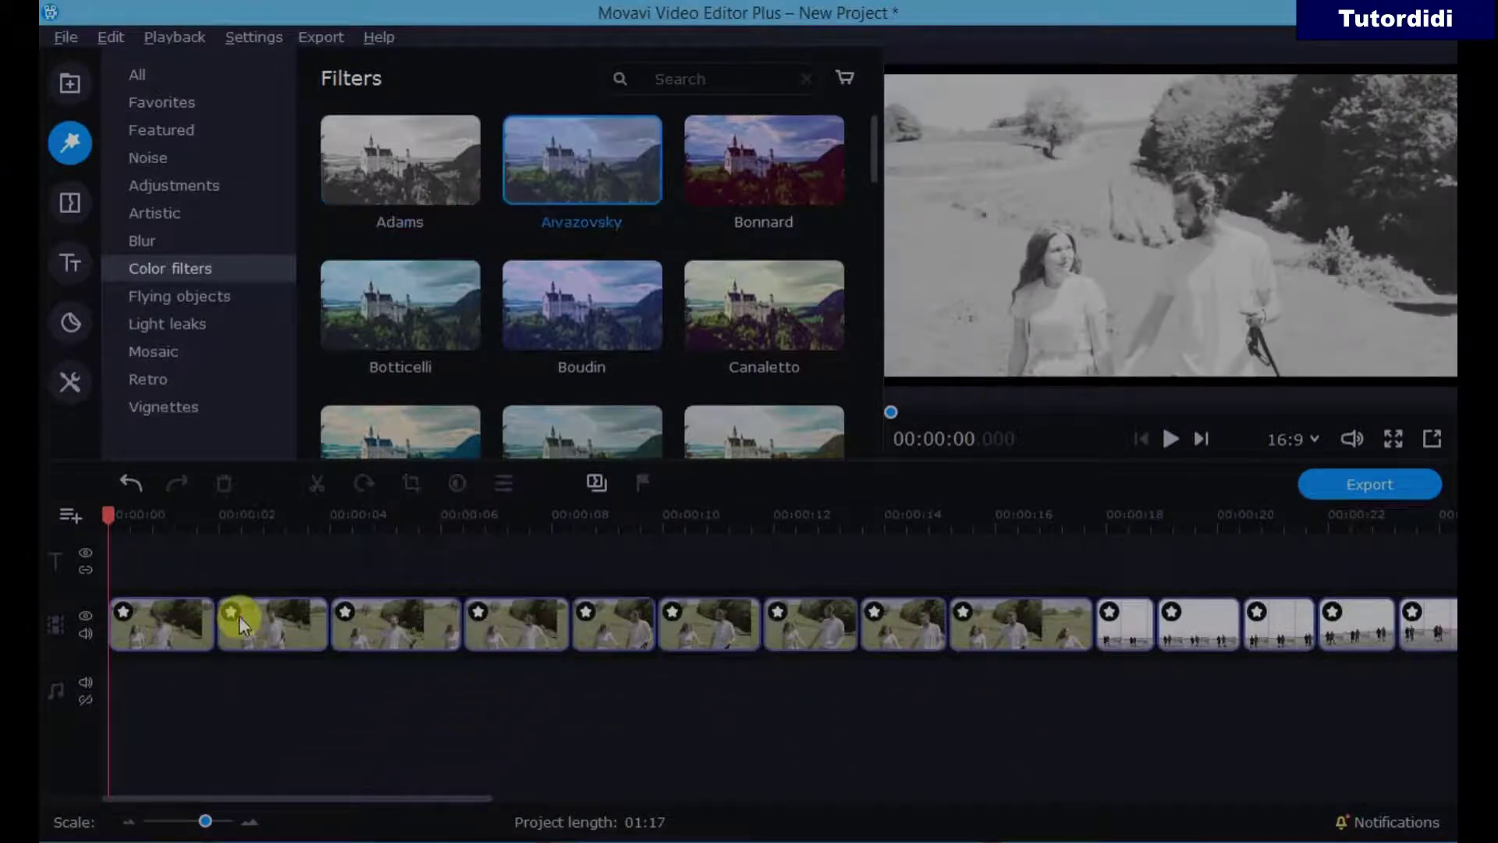
{"action": "left_click_drag", "start_coordinate": [95, 515], "coordinate": [298, 527]}
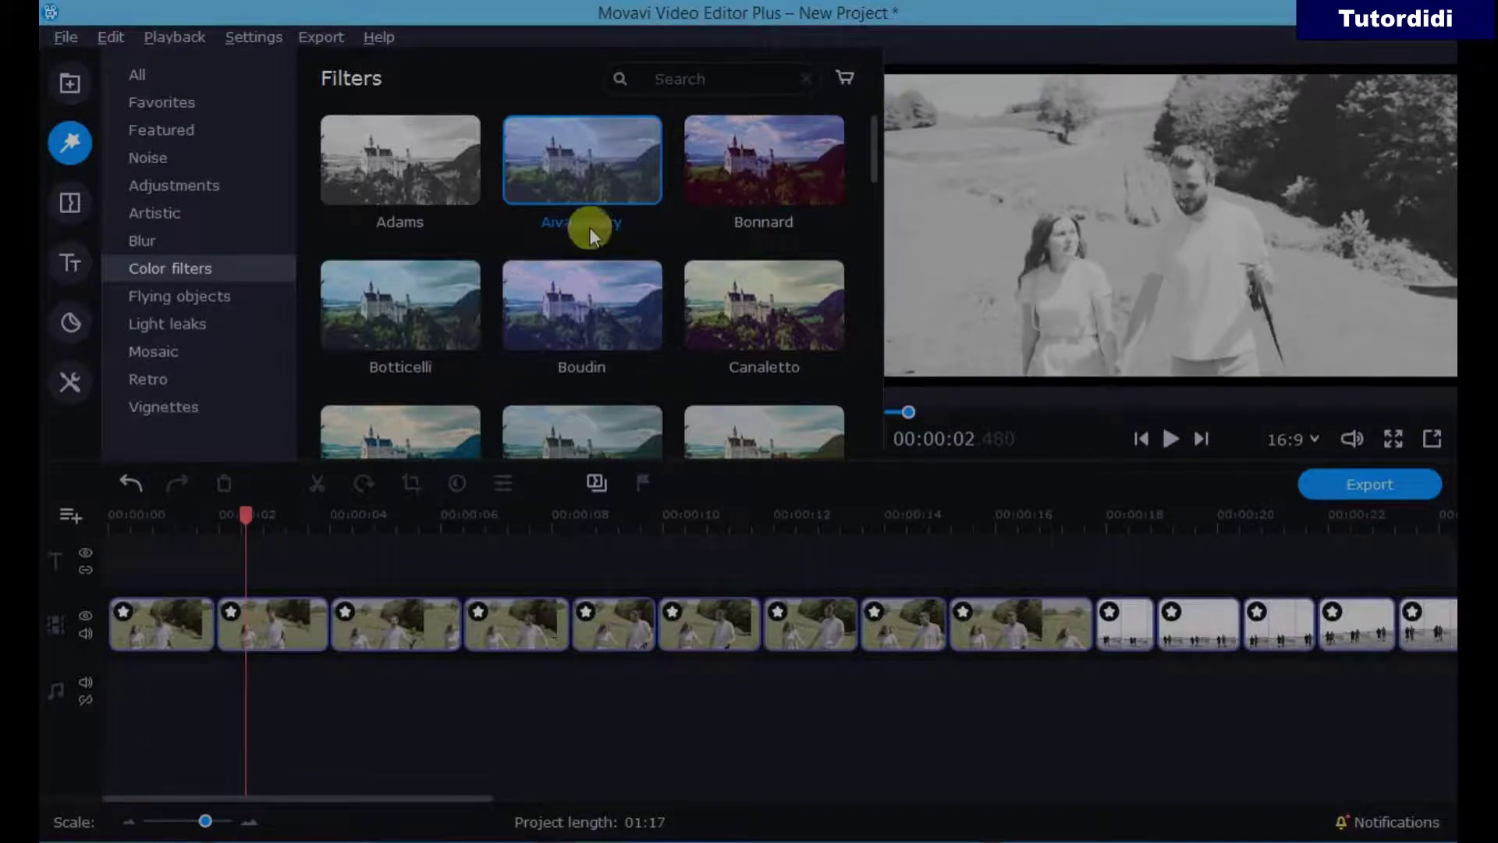
{"action": "left_click_drag", "start_coordinate": [593, 175], "coordinate": [236, 616]}
{"action": "left_click_drag", "start_coordinate": [747, 223], "coordinate": [349, 625]}
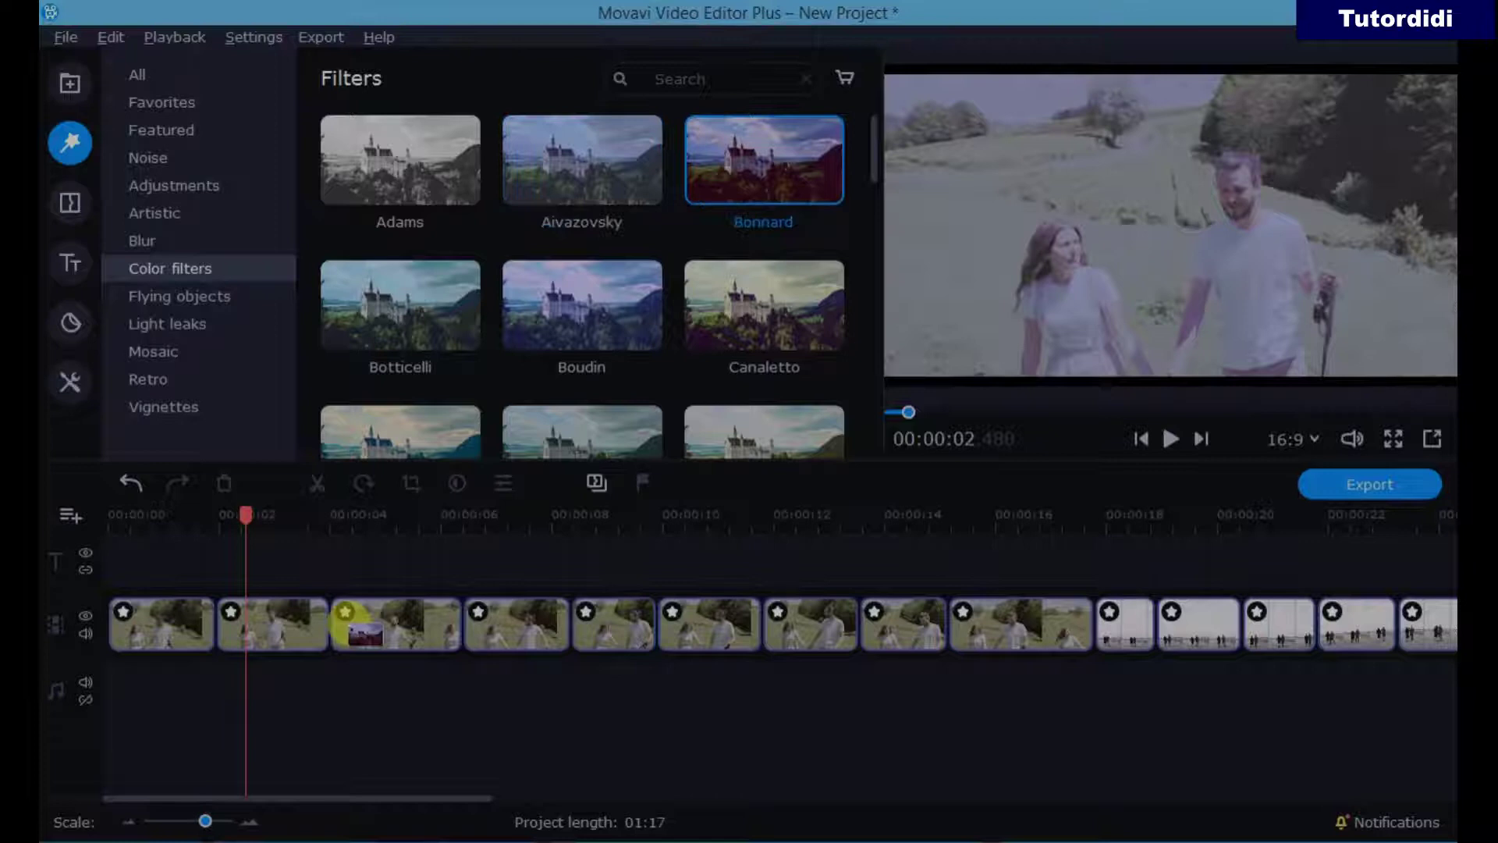
{"action": "left_click_drag", "start_coordinate": [246, 509], "coordinate": [400, 574]}
Preview the Botticelli, Boudin and Canaletto color filters and apply Botticelli to the fourth clip.
{"action": "left_click", "coordinate": [508, 620]}
{"action": "left_click", "coordinate": [406, 293]}
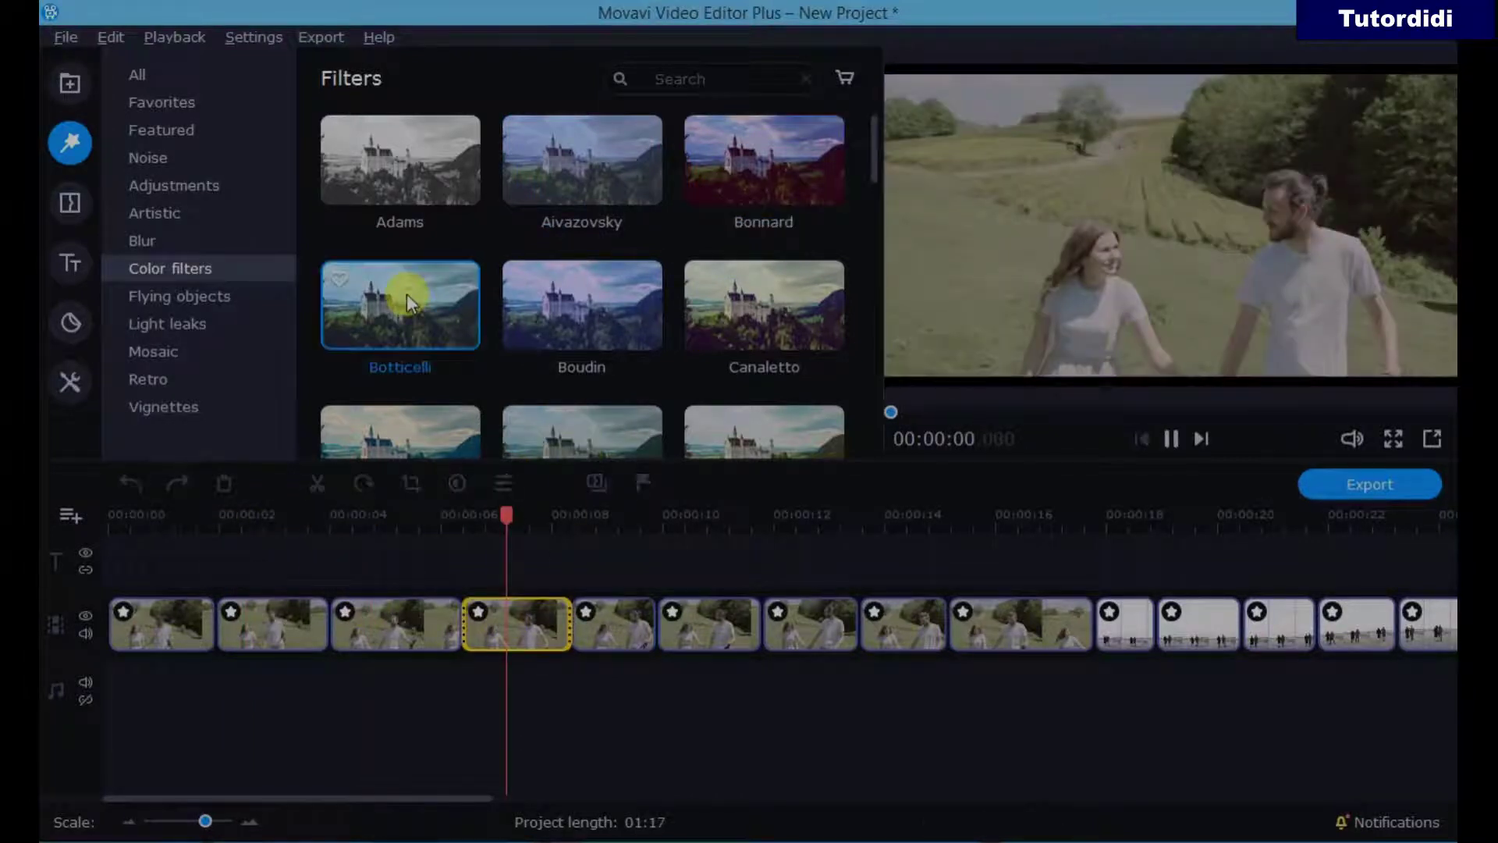
{"action": "left_click", "coordinate": [560, 302]}
{"action": "left_click", "coordinate": [725, 303]}
{"action": "left_click", "coordinate": [467, 330]}
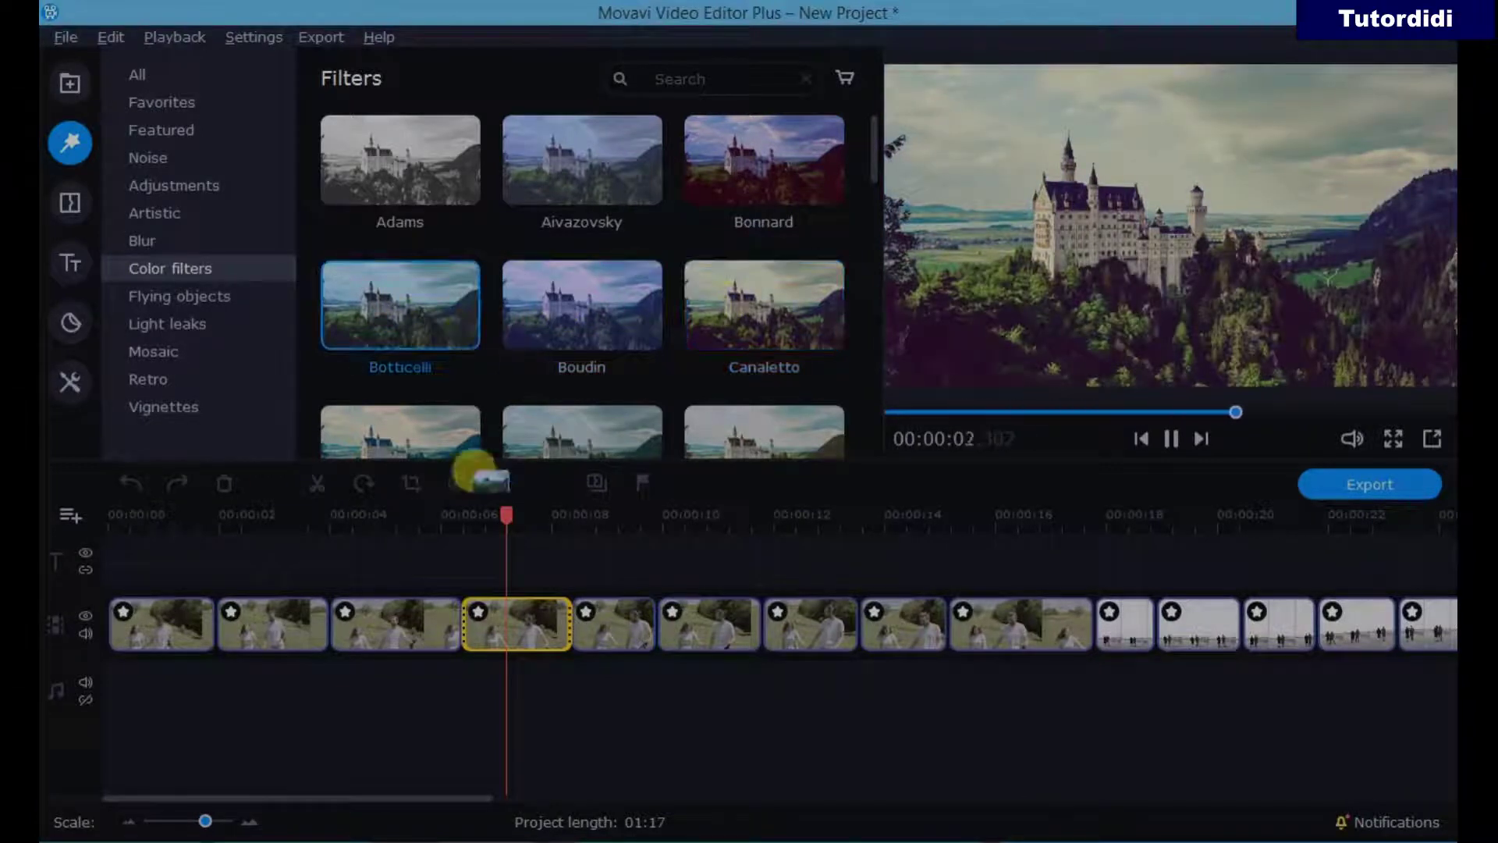
{"action": "left_click", "coordinate": [504, 610]}
Apply the Boudin color filter to the fifth clip and Canaletto to the sixth, checking each at the playhead.
{"action": "left_click", "coordinate": [596, 307]}
{"action": "left_click_drag", "start_coordinate": [595, 307], "coordinate": [594, 611]}
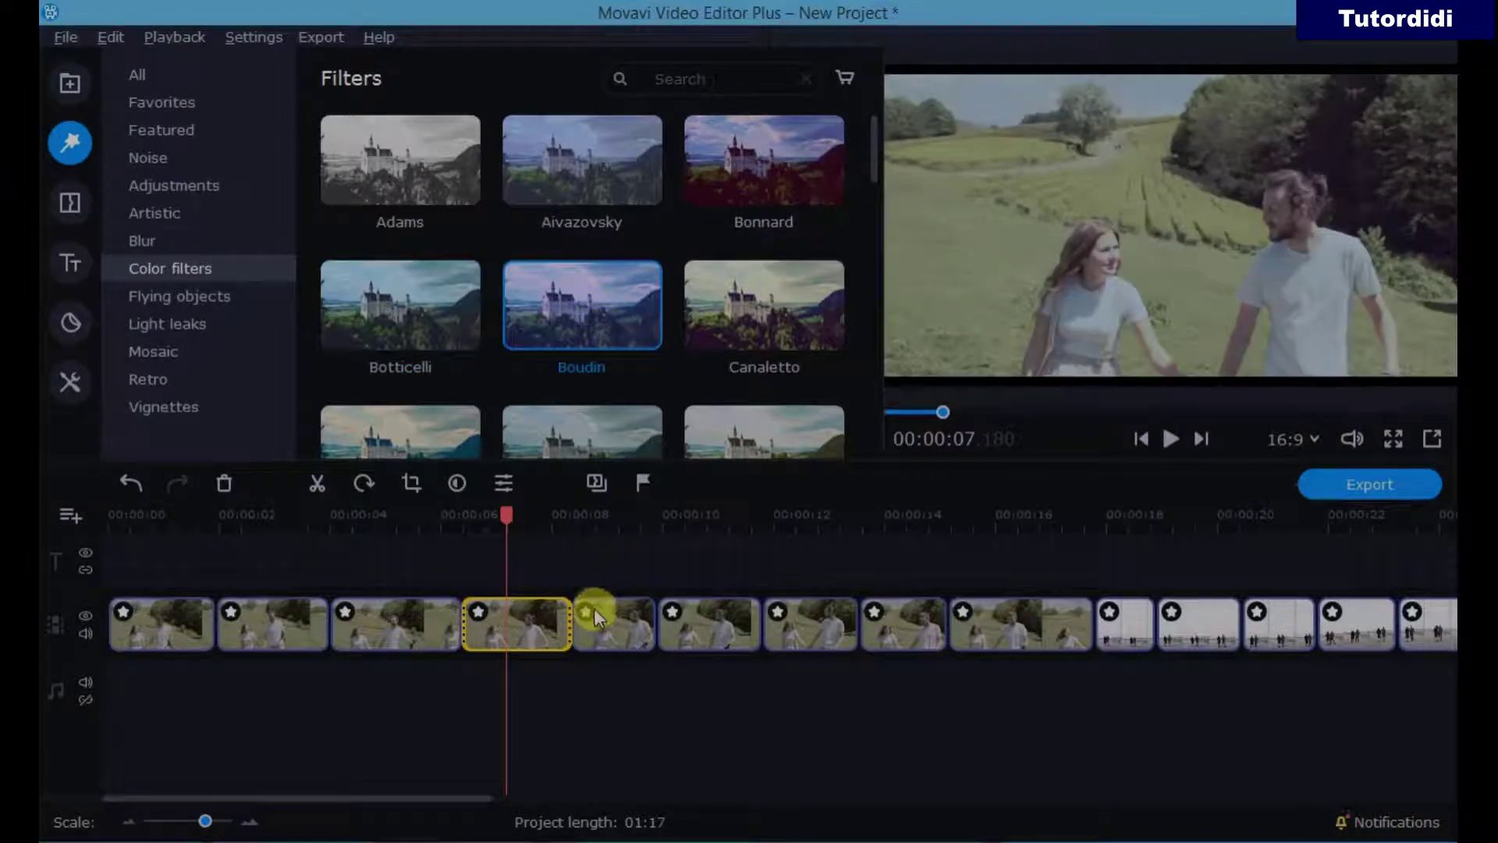
{"action": "left_click_drag", "start_coordinate": [502, 508], "coordinate": [598, 546]}
{"action": "left_click_drag", "start_coordinate": [572, 328], "coordinate": [606, 614]}
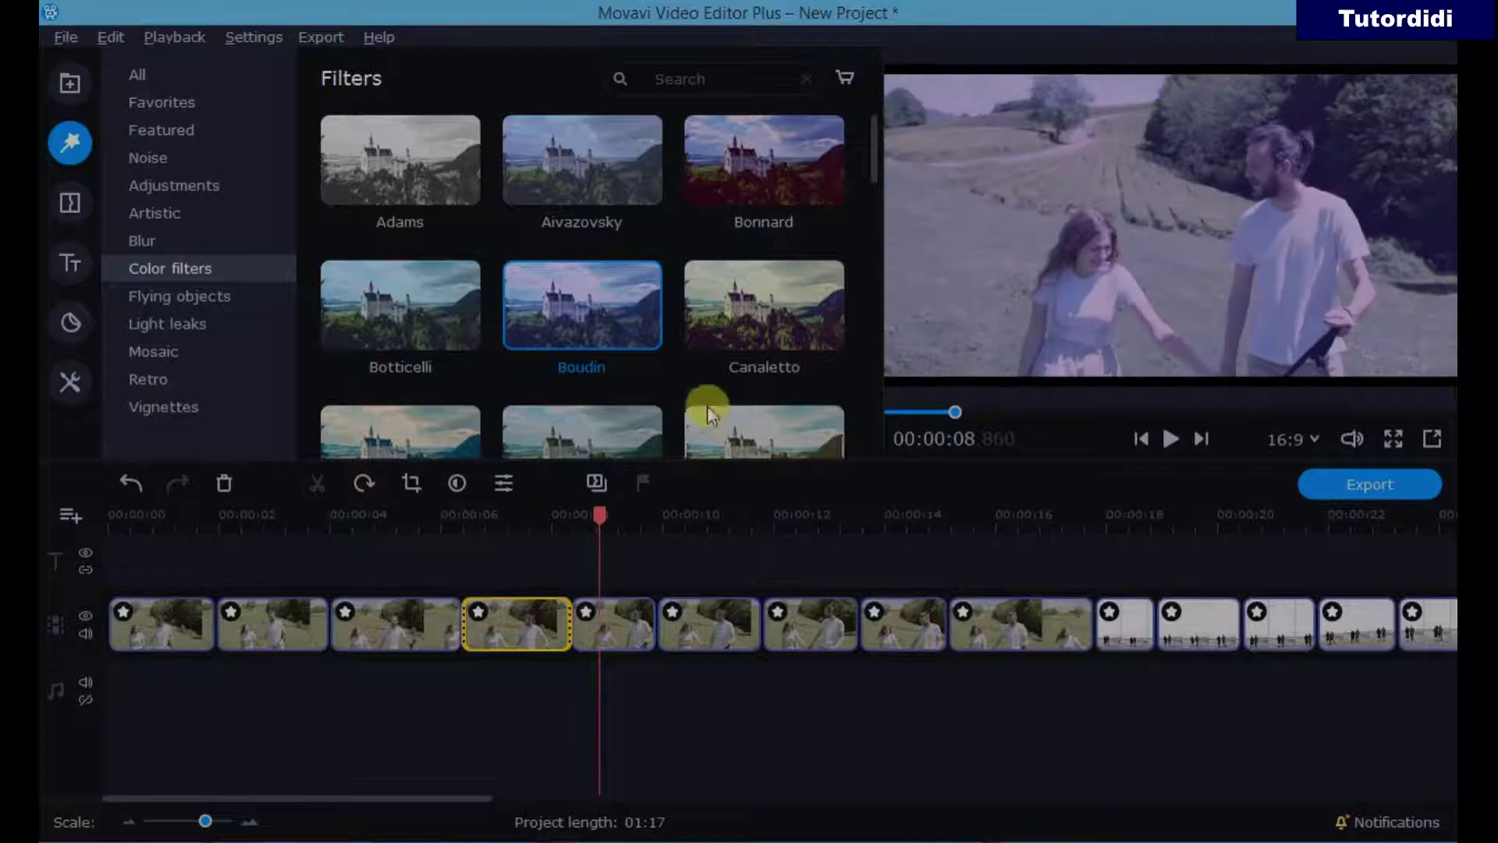
{"action": "left_click_drag", "start_coordinate": [765, 316], "coordinate": [684, 609]}
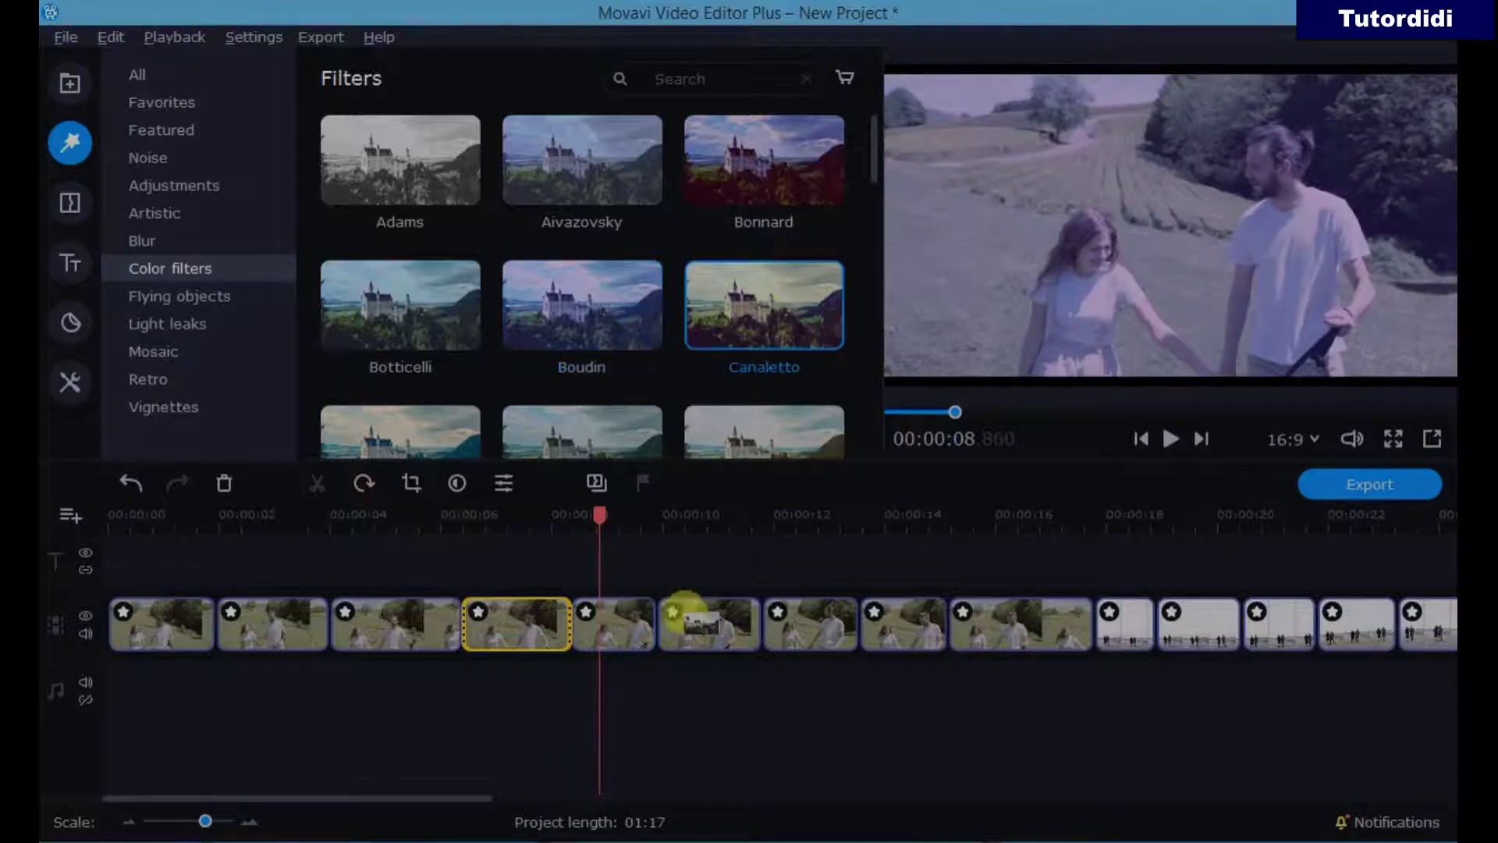
{"action": "left_click_drag", "start_coordinate": [598, 517], "coordinate": [691, 557]}
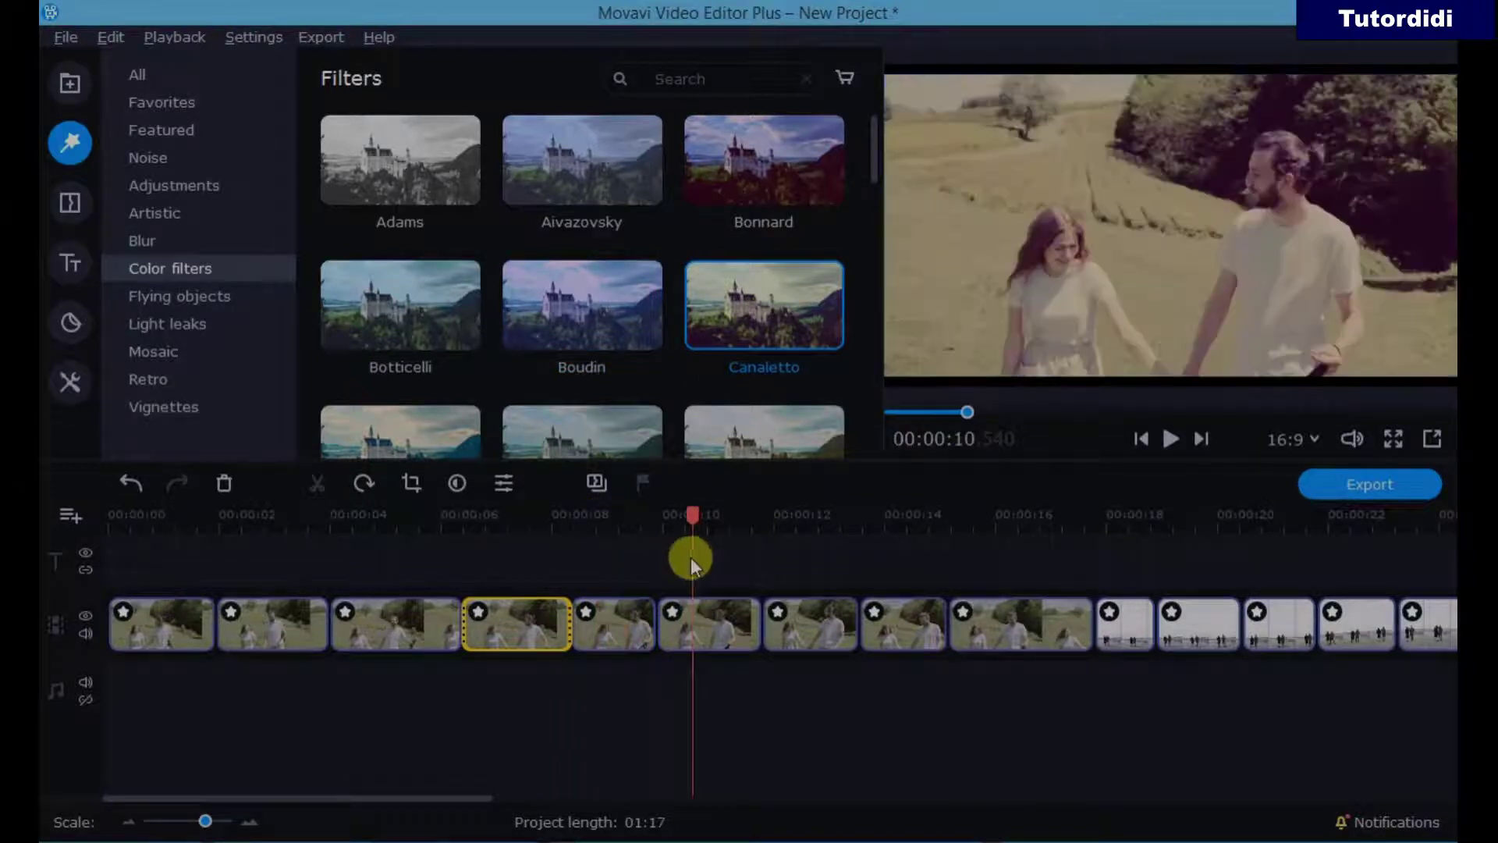
Preview the Cézanne, Courbet and Da Vinci color filters and apply Cézanne to the seventh clip.
{"action": "left_click_drag", "start_coordinate": [863, 152], "coordinate": [865, 198]}
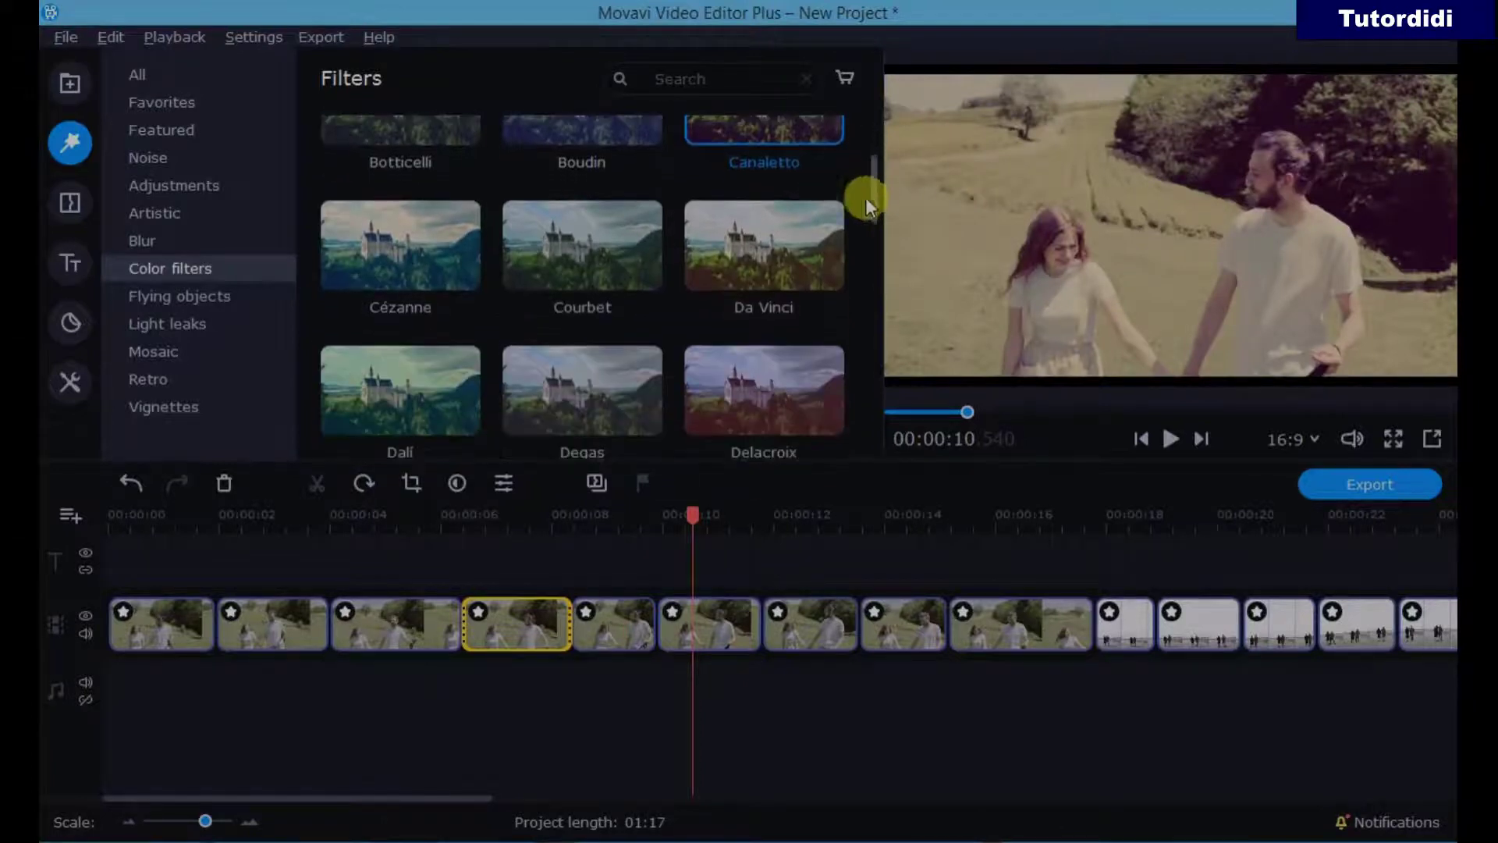
{"action": "left_click", "coordinate": [406, 272]}
{"action": "left_click", "coordinate": [616, 273]}
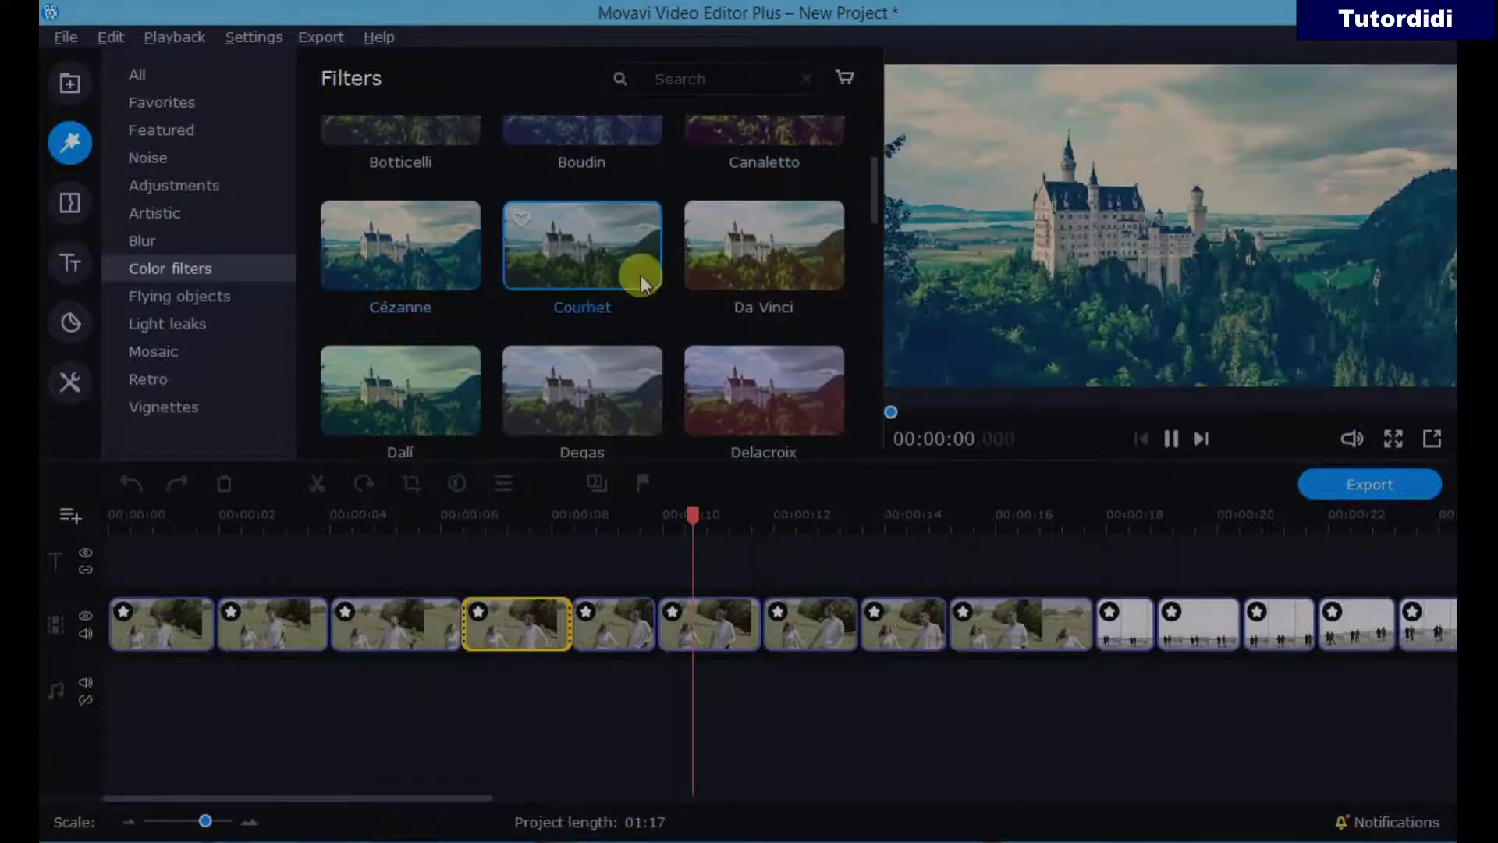
{"action": "left_click", "coordinate": [756, 252]}
{"action": "left_click_drag", "start_coordinate": [693, 516], "coordinate": [821, 549]}
{"action": "left_click", "coordinate": [804, 621]}
{"action": "left_click_drag", "start_coordinate": [437, 260], "coordinate": [789, 614]}
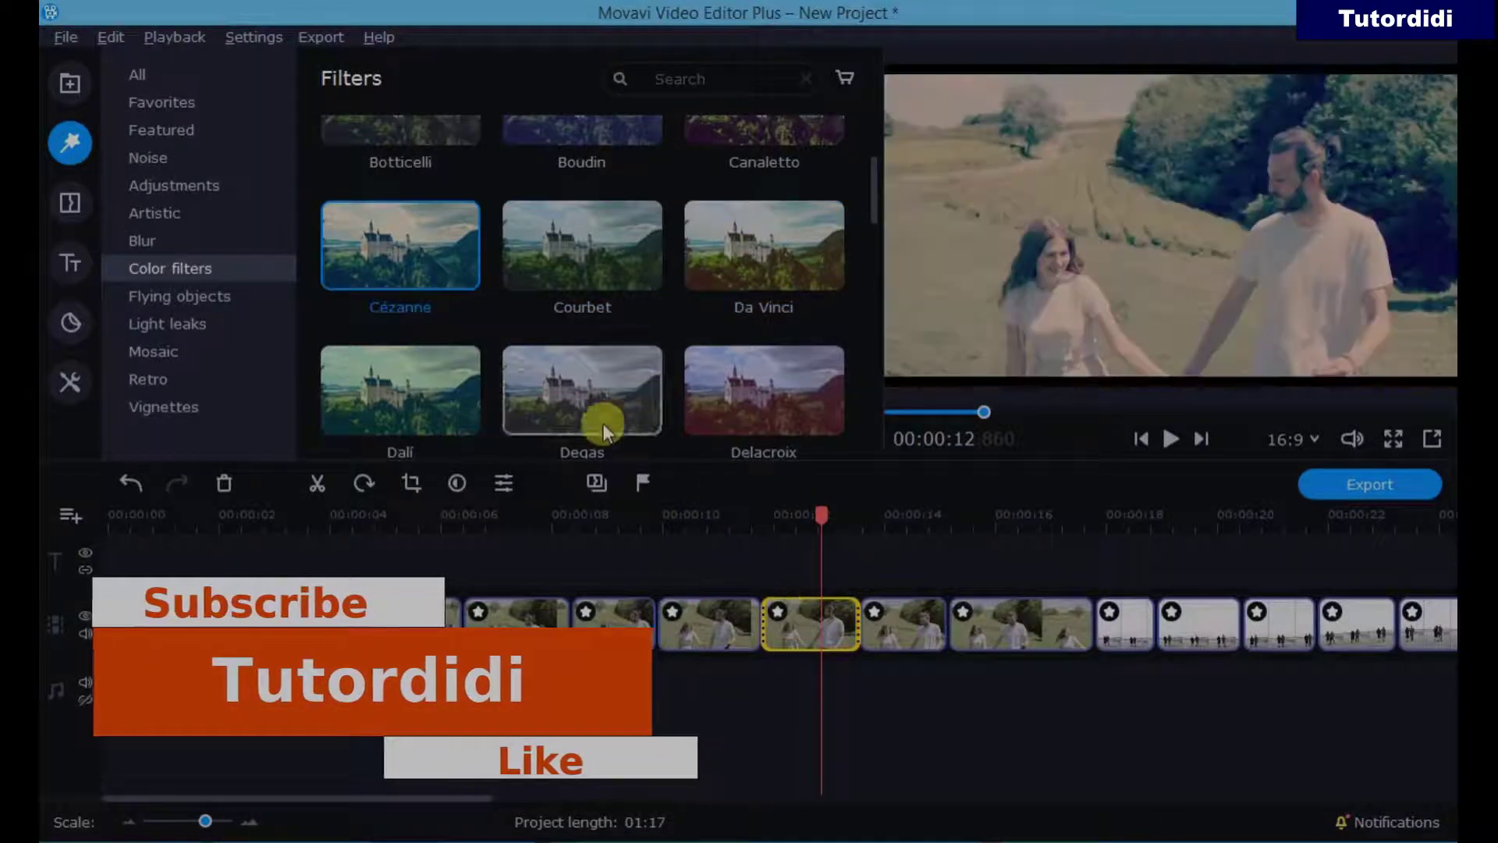
Apply the Courbet color filter to the eighth clip and Da Vinci to the ninth clip.
{"action": "left_click", "coordinate": [606, 270]}
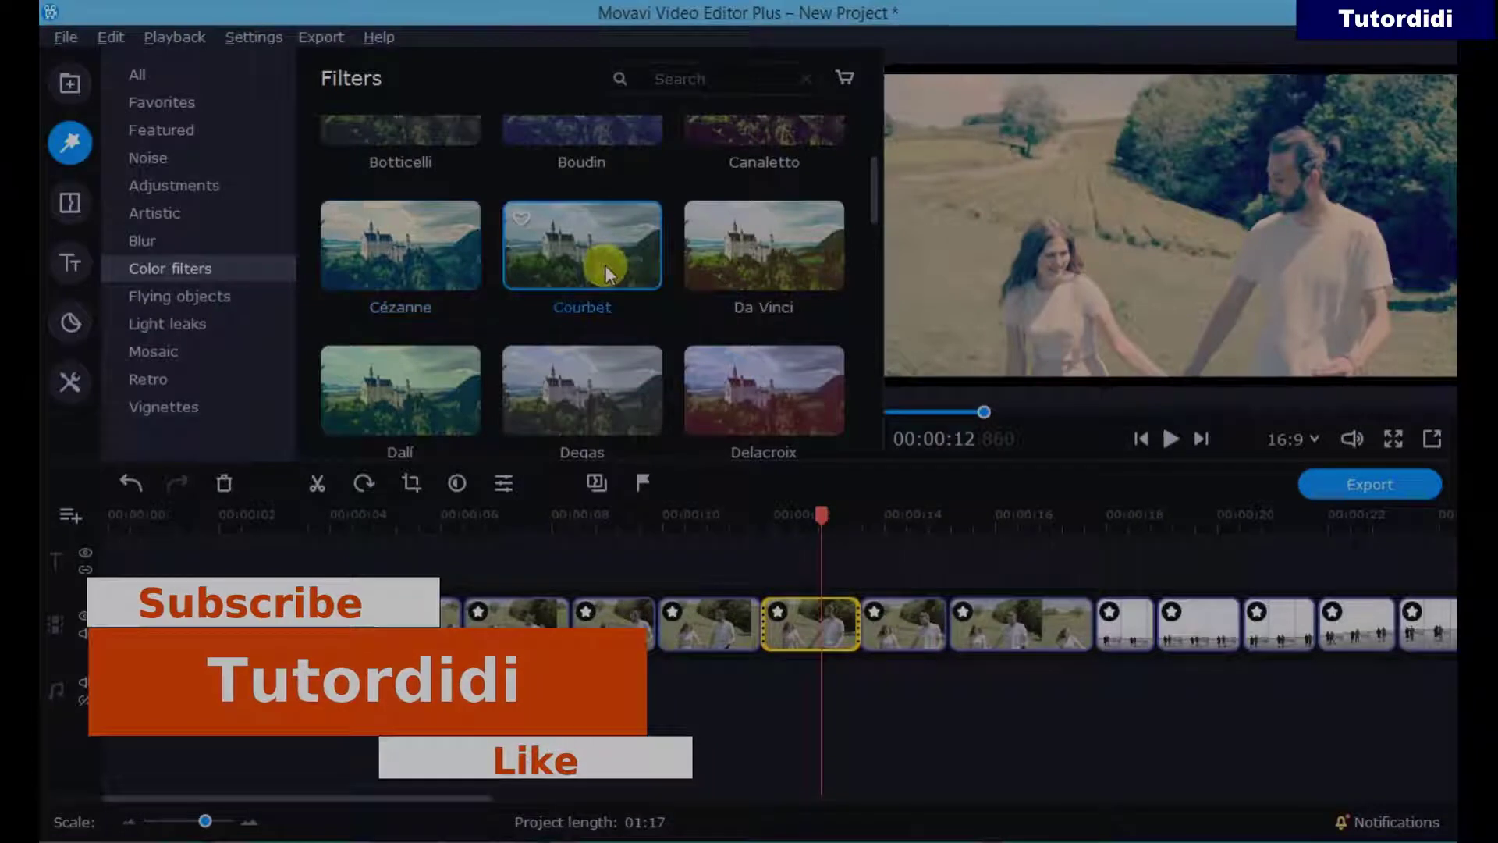
{"action": "left_click", "coordinate": [898, 626]}
{"action": "left_click_drag", "start_coordinate": [595, 244], "coordinate": [891, 608]}
{"action": "left_click_drag", "start_coordinate": [743, 205], "coordinate": [1002, 624]}
{"action": "left_click", "coordinate": [1002, 624]}
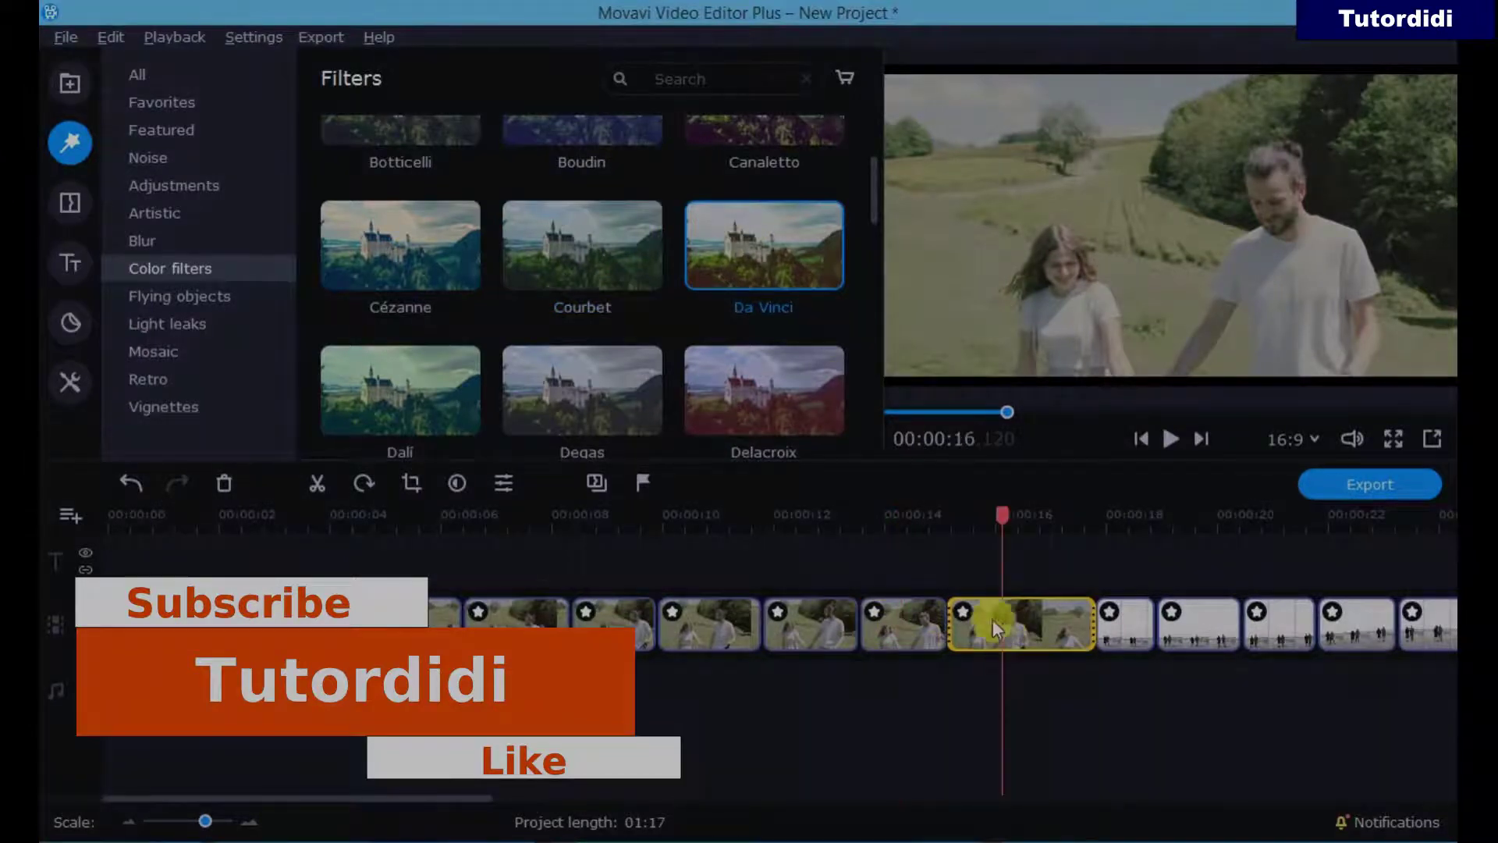
Inspect the applied effects of the ninth and tenth clips, then return to the filter library.
{"action": "left_click", "coordinate": [964, 608]}
{"action": "left_click", "coordinate": [70, 142]}
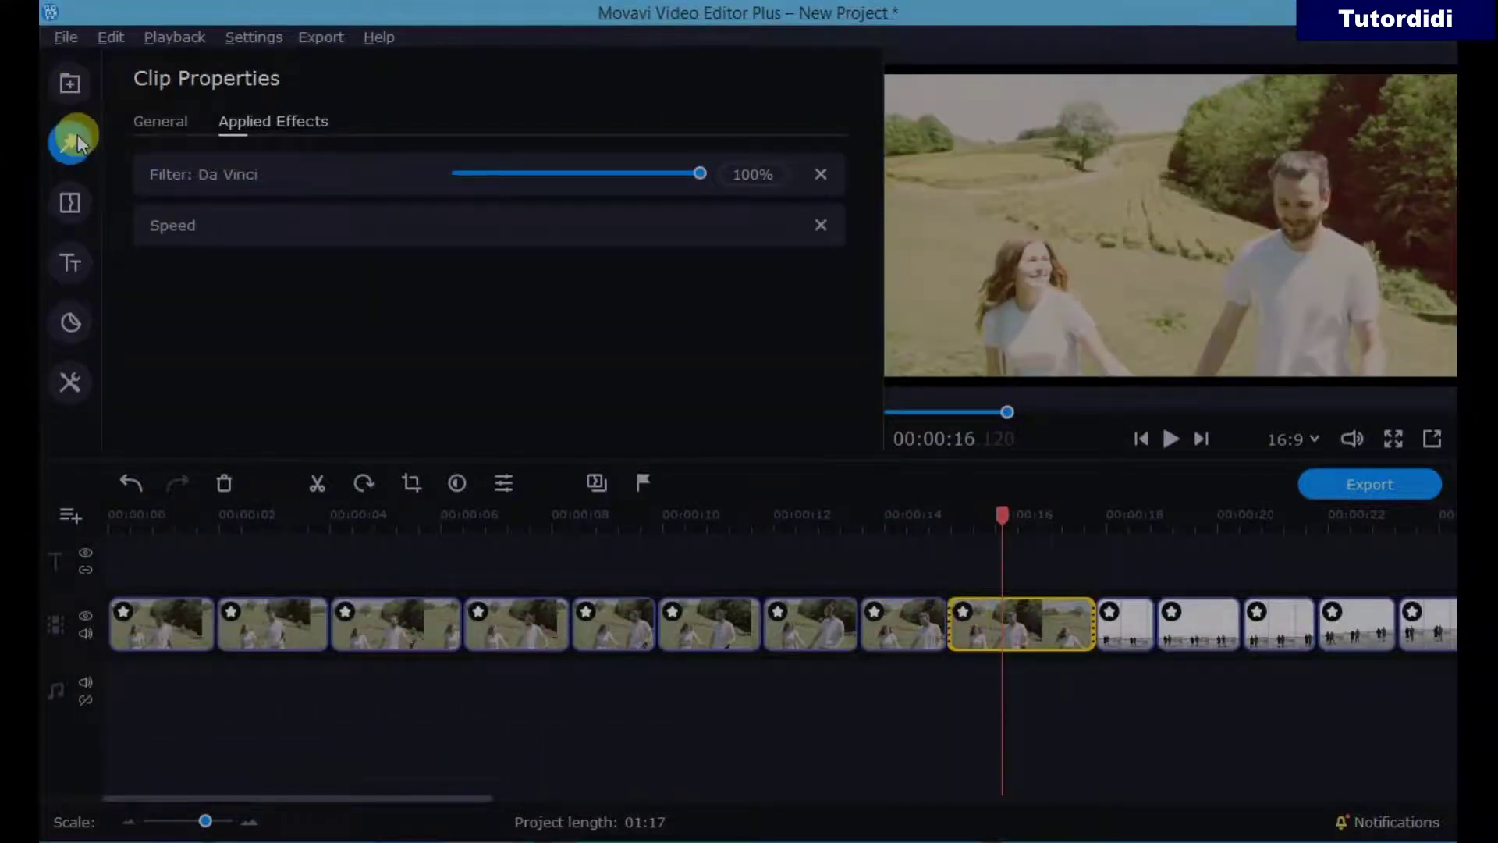
{"action": "left_click_drag", "start_coordinate": [873, 175], "coordinate": [869, 231]}
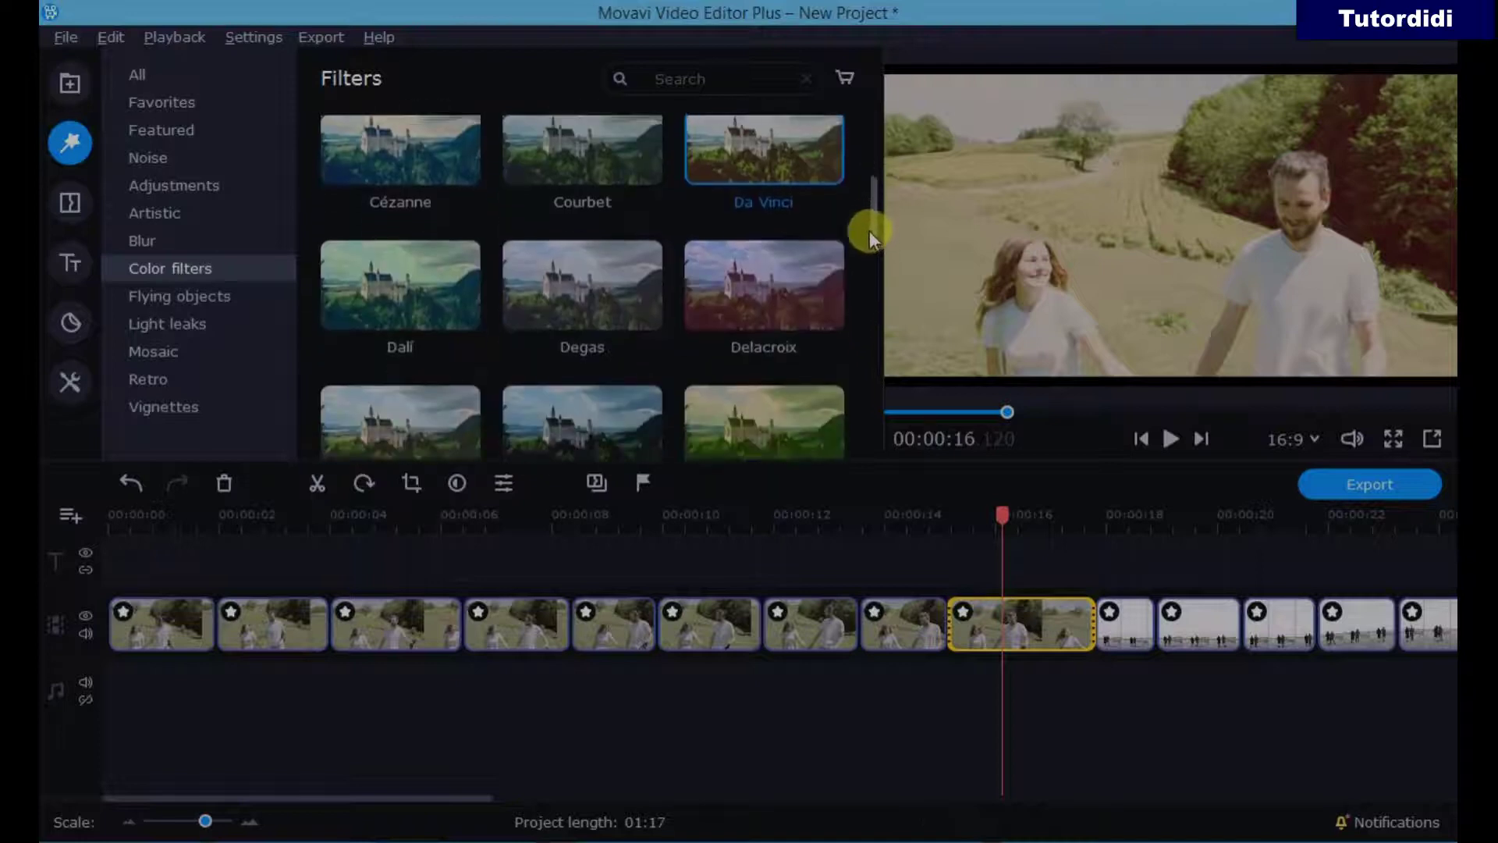
{"action": "left_click", "coordinate": [1100, 625]}
{"action": "left_click", "coordinate": [1110, 611]}
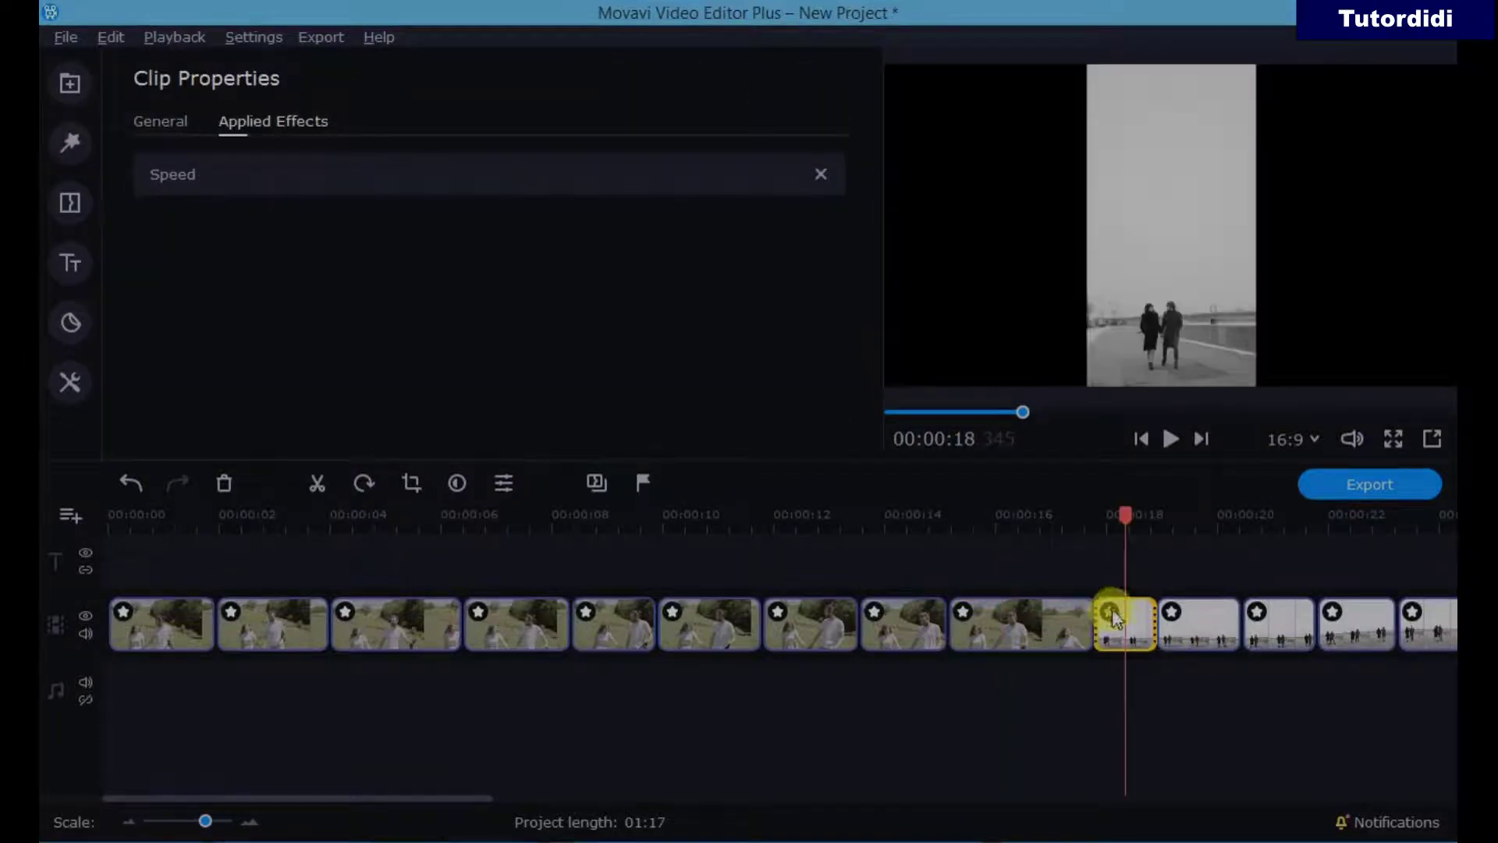
{"action": "left_click", "coordinate": [69, 141]}
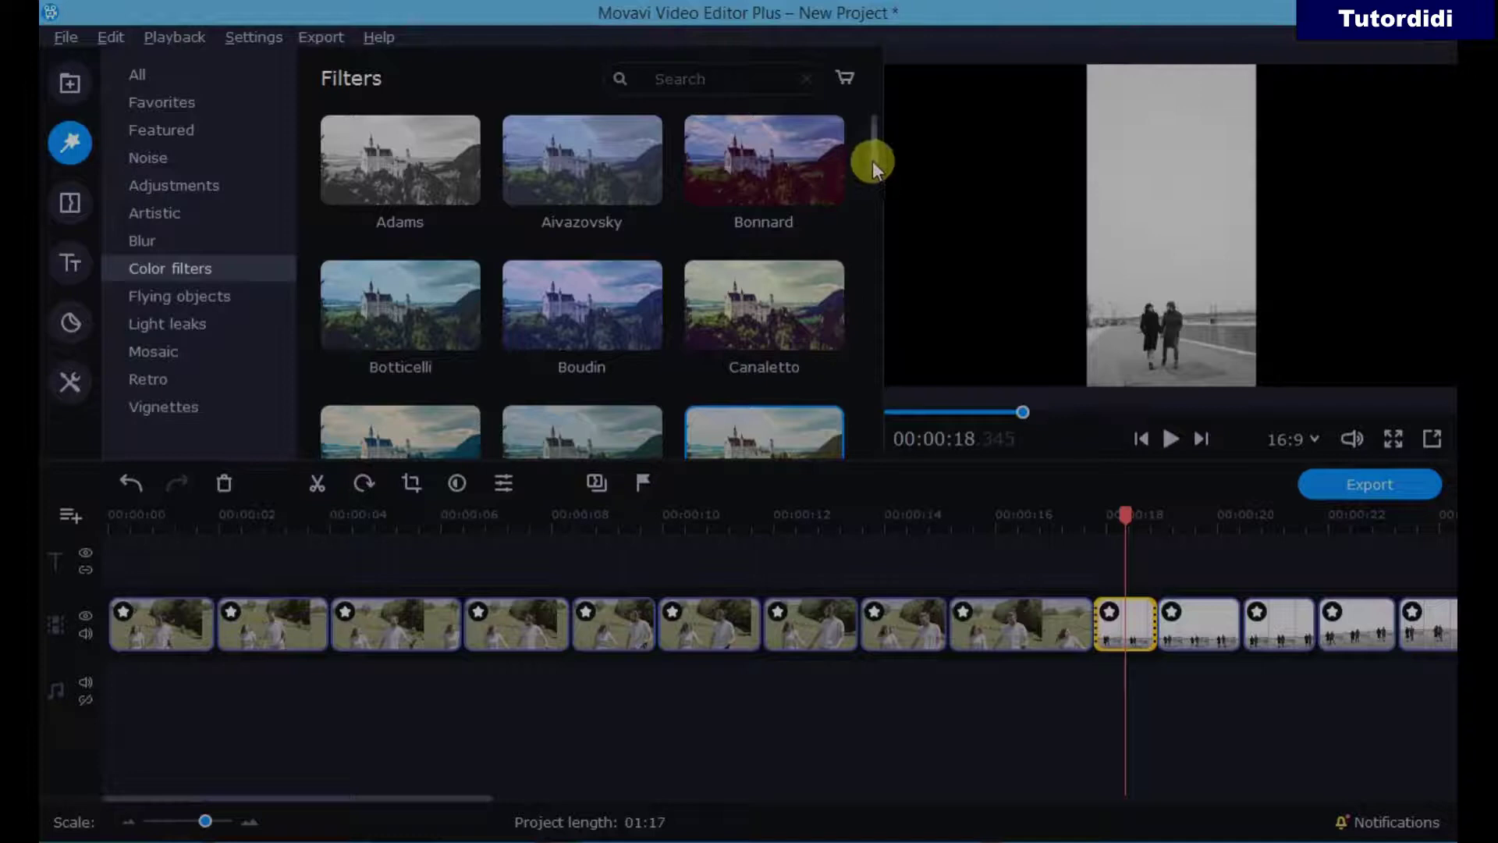
Preview the Dalí, Degas and Delacroix color filters and apply Dalí to the tenth clip.
{"action": "left_click_drag", "start_coordinate": [873, 161], "coordinate": [865, 221]}
{"action": "left_click", "coordinate": [377, 312]}
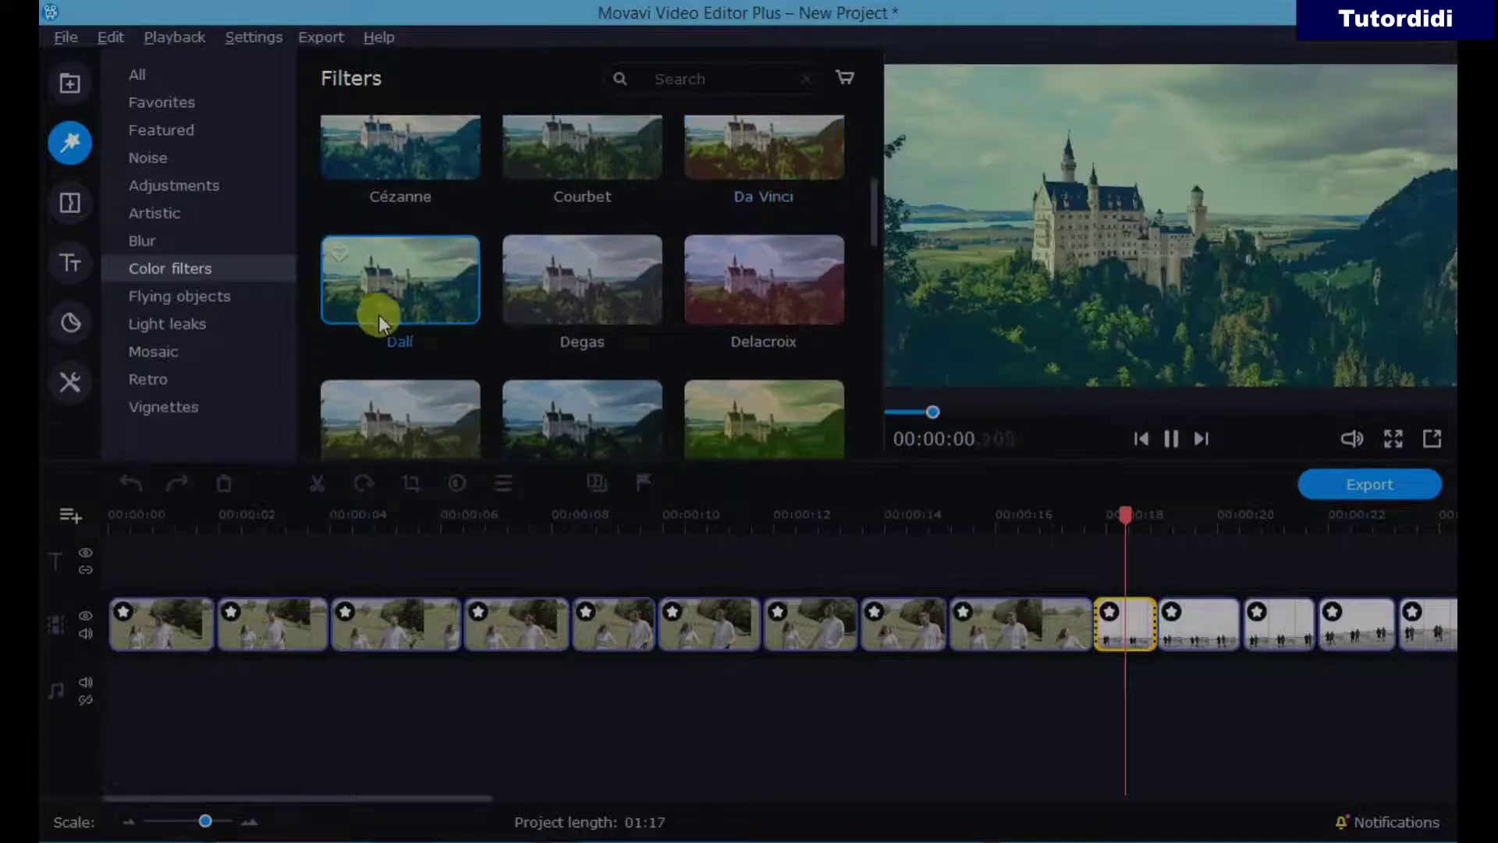
{"action": "left_click", "coordinate": [537, 316]}
{"action": "left_click", "coordinate": [760, 302]}
{"action": "left_click_drag", "start_coordinate": [475, 799], "coordinate": [625, 803]}
{"action": "left_click", "coordinate": [399, 352]}
{"action": "left_click", "coordinate": [477, 625]}
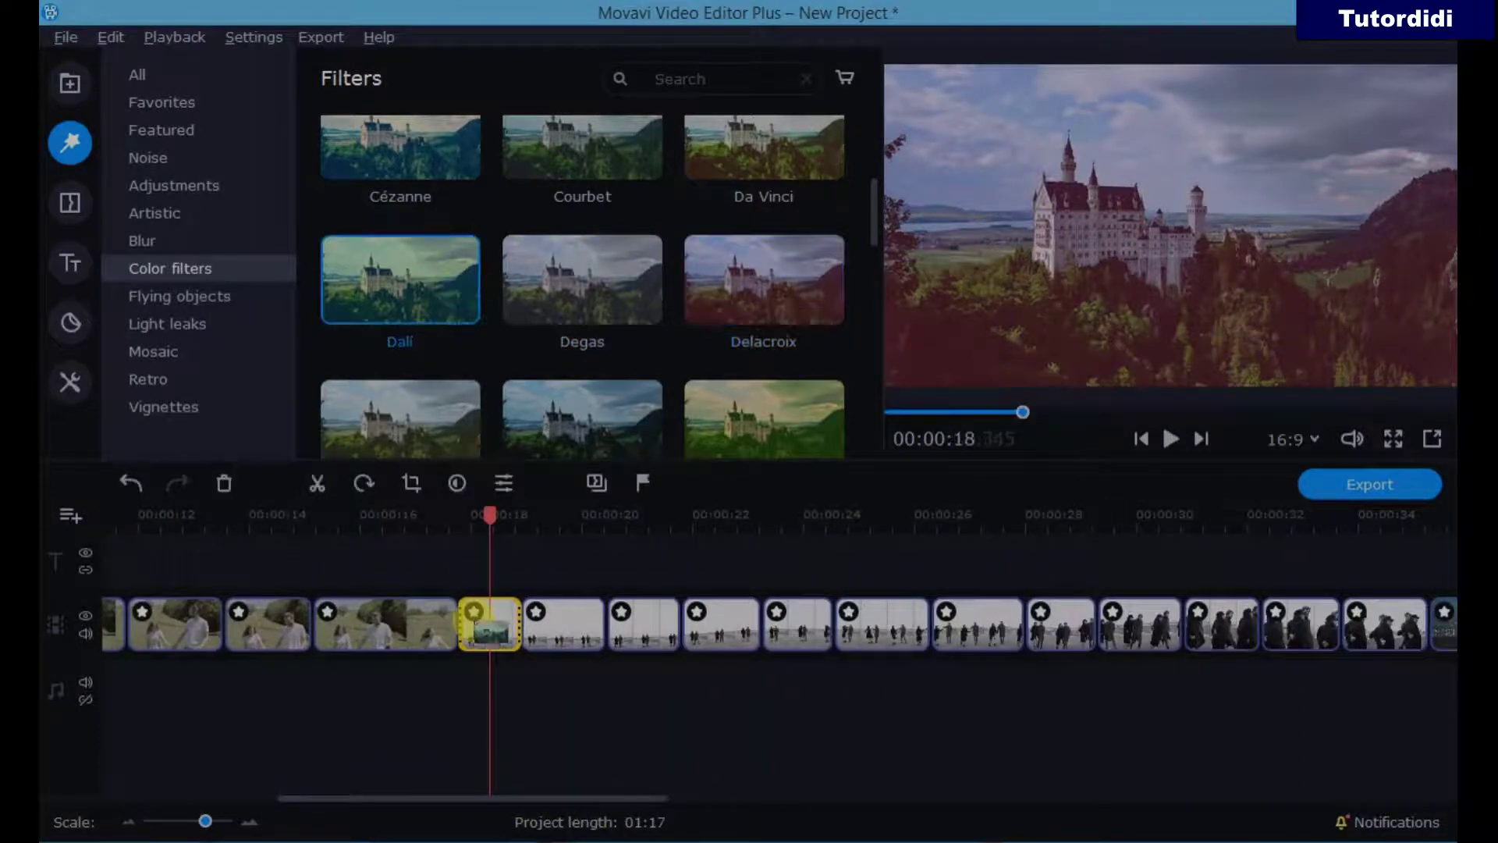
{"action": "left_click_drag", "start_coordinate": [425, 300], "coordinate": [499, 612]}
Apply the Degas color filter to the eleventh clip and Delacroix to the twelfth clip.
{"action": "left_click_drag", "start_coordinate": [601, 298], "coordinate": [560, 616]}
{"action": "left_click", "coordinate": [562, 616]}
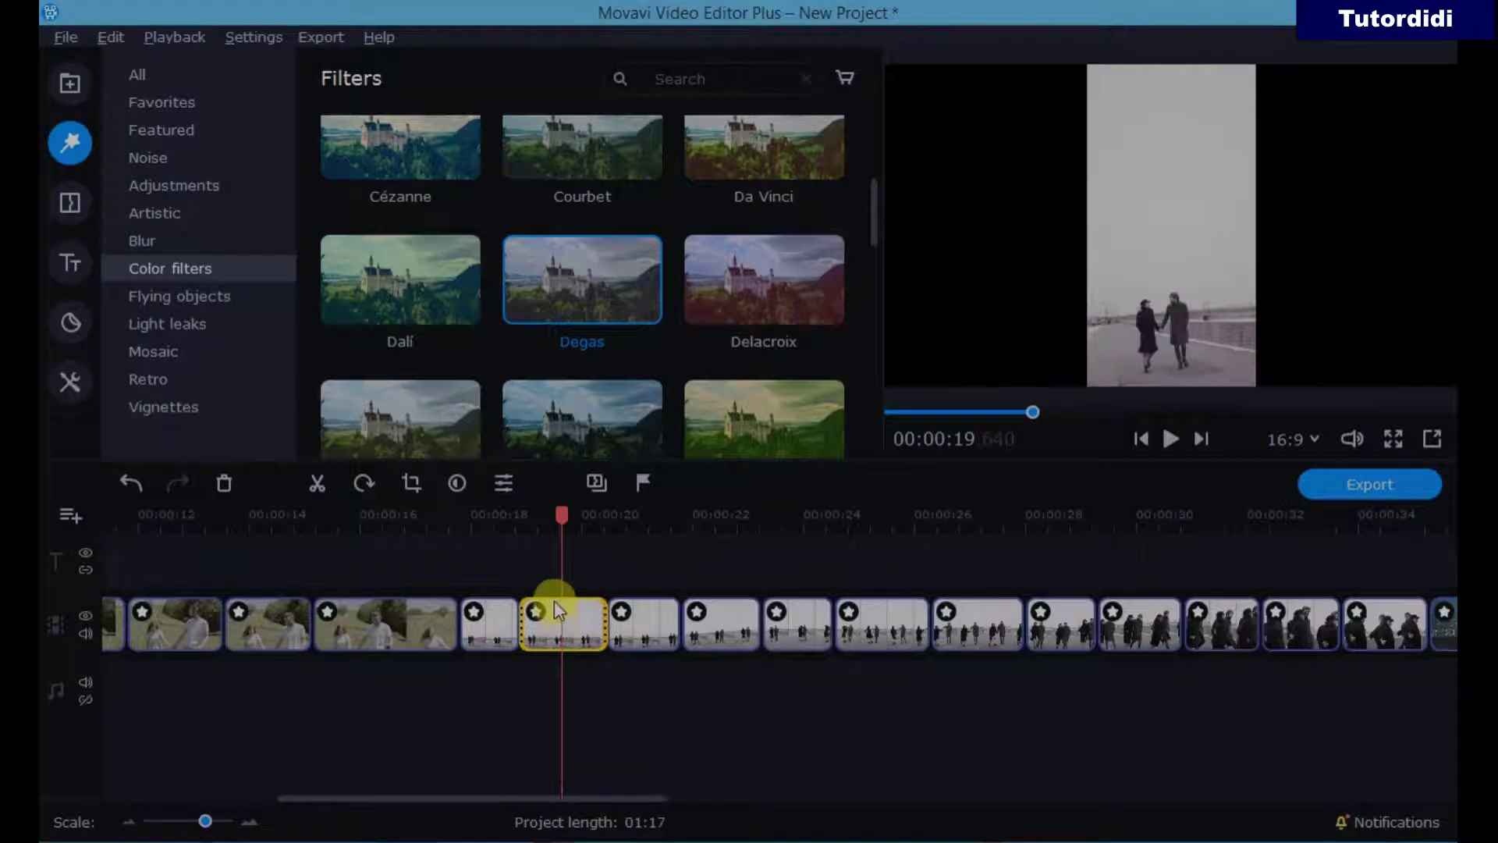
{"action": "left_click_drag", "start_coordinate": [714, 316], "coordinate": [635, 624]}
{"action": "left_click", "coordinate": [635, 624]}
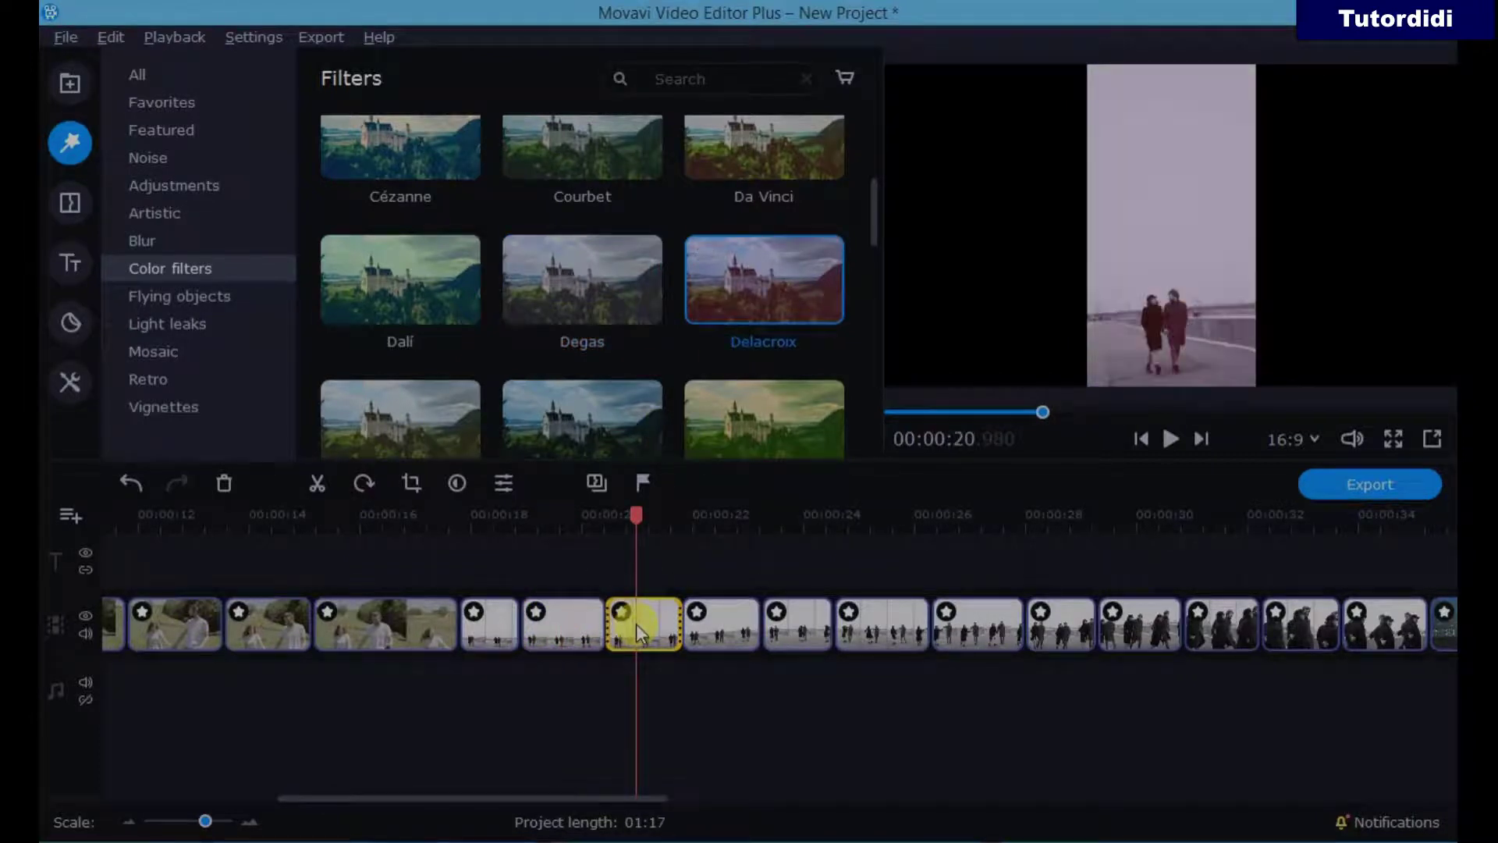
Preview the Dürer, El Greco and Gauguin color filters and apply El Greco to the fourteenth clip.
{"action": "left_click", "coordinate": [417, 402]}
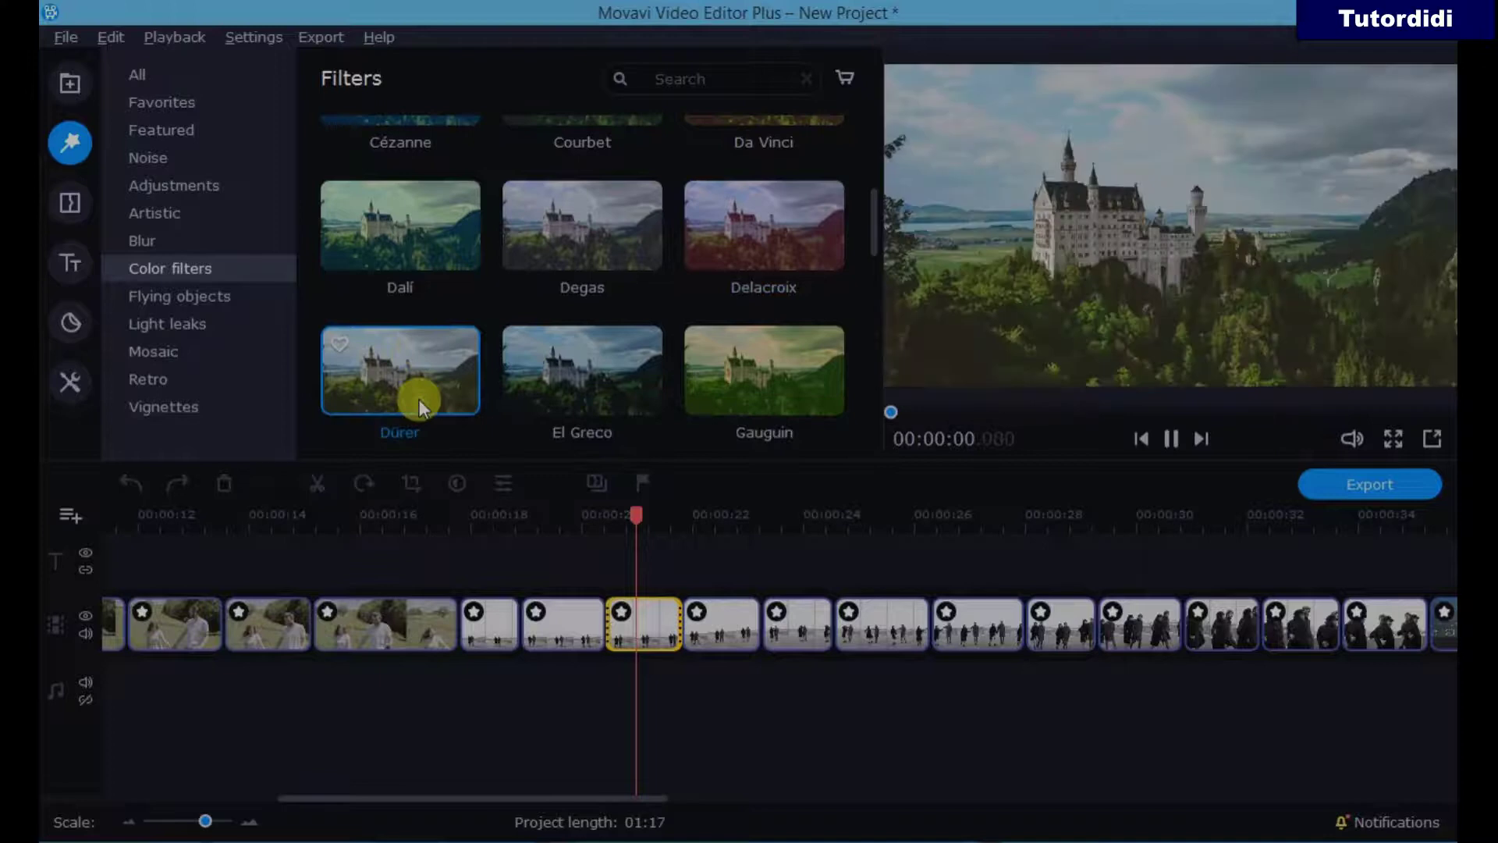
{"action": "left_click", "coordinate": [573, 391]}
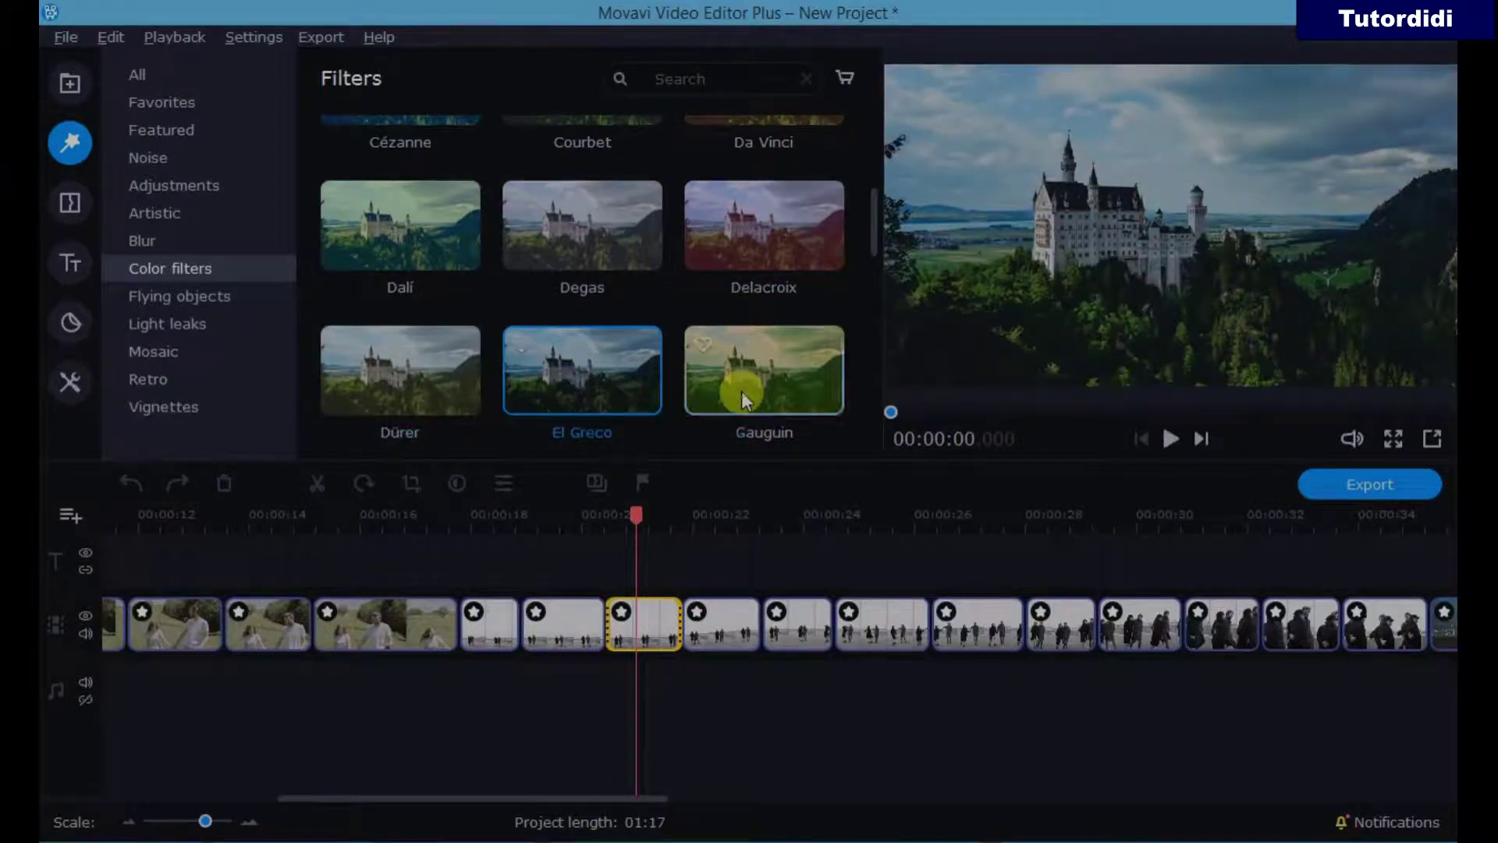
{"action": "left_click", "coordinate": [742, 399]}
{"action": "left_click", "coordinate": [704, 536]}
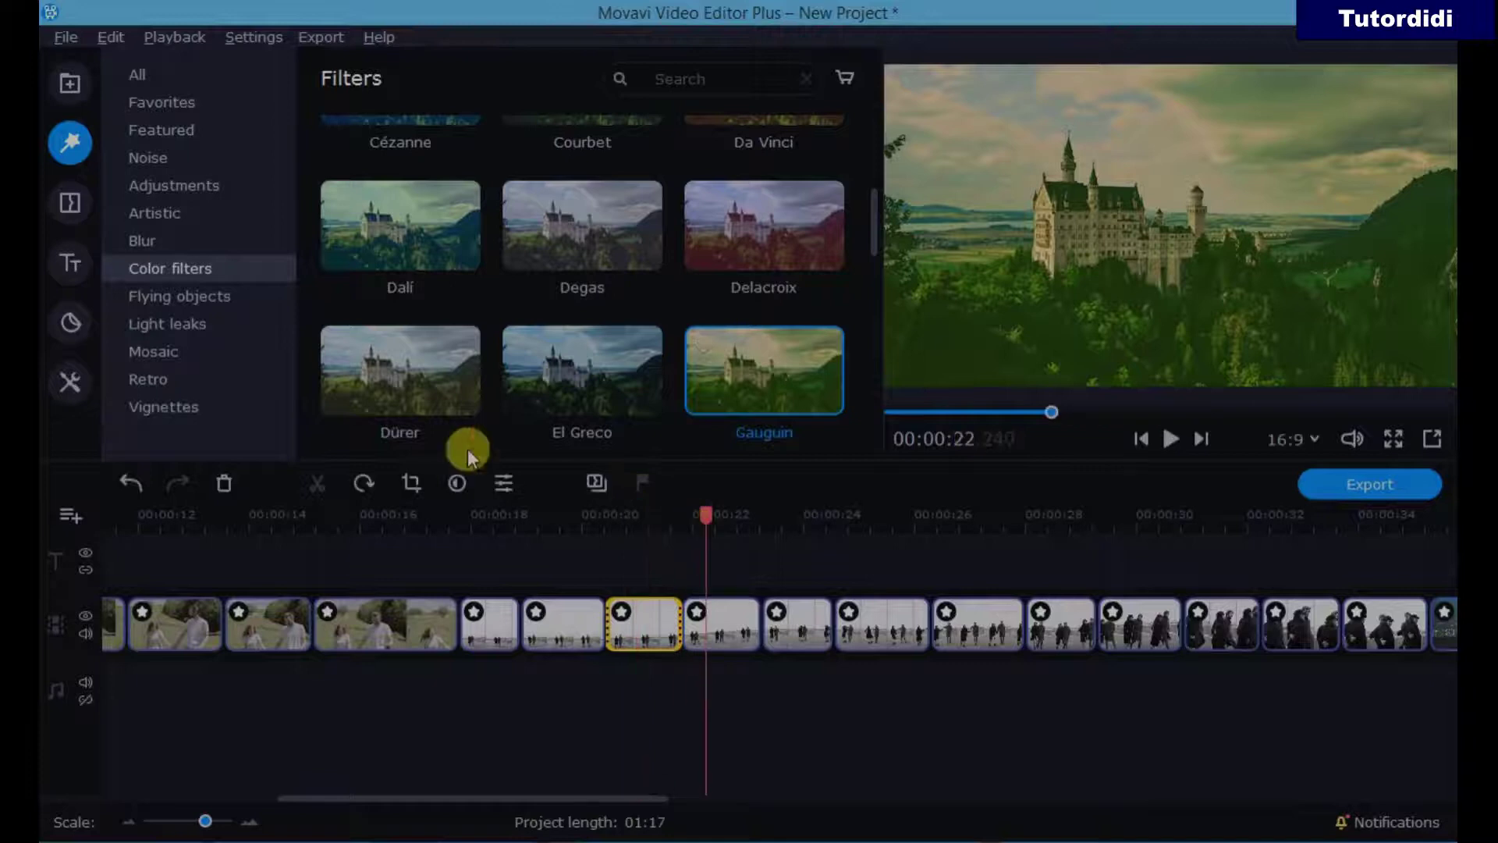
{"action": "left_click", "coordinate": [805, 608]}
{"action": "left_click", "coordinate": [629, 428]}
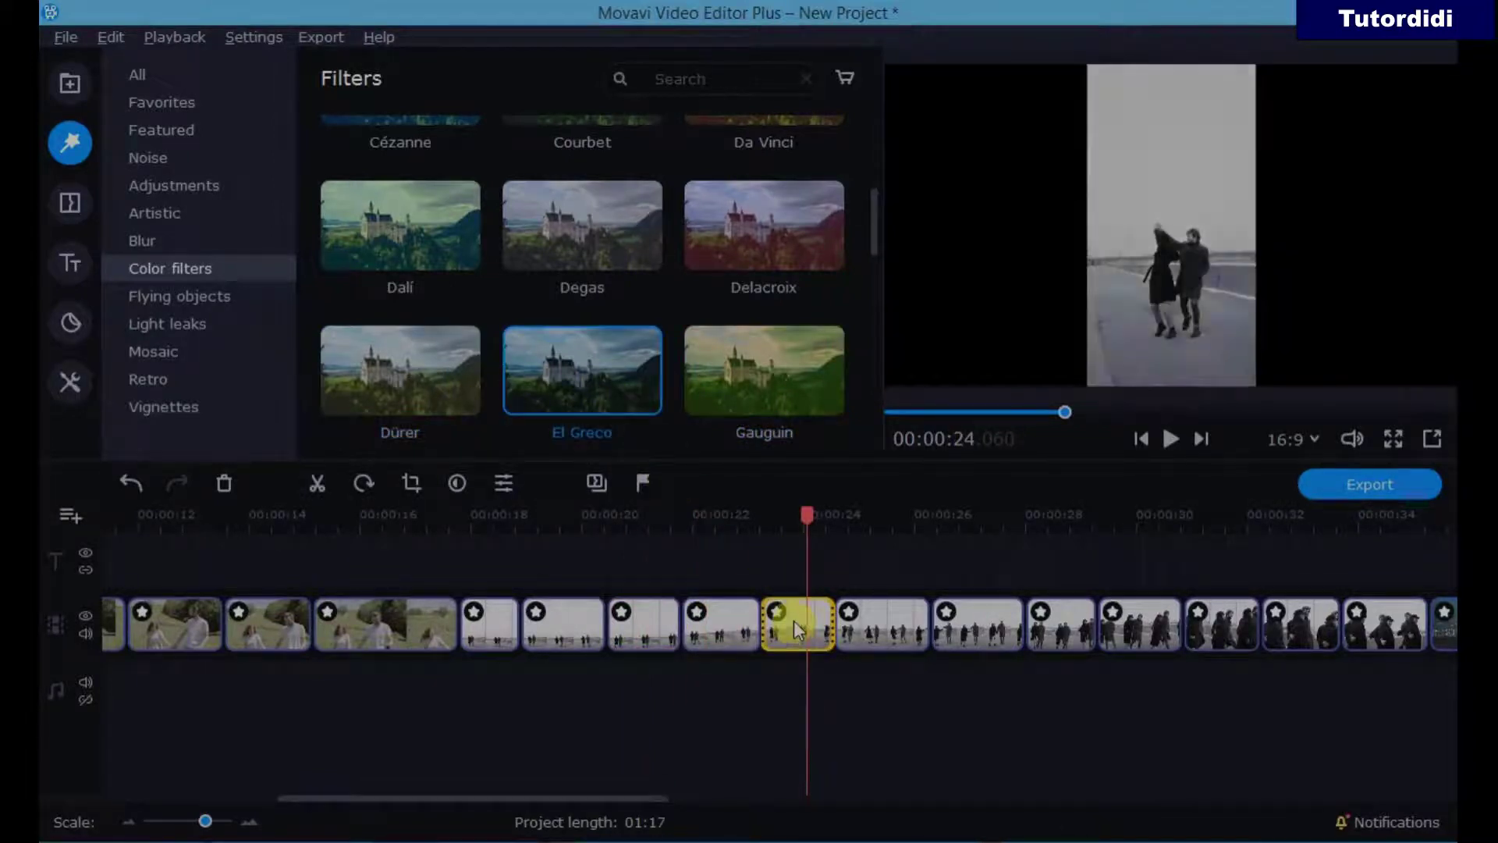
Apply the Gauguin color filter to the fifteenth clip and Klimt to the sixteenth clip.
{"action": "left_click_drag", "start_coordinate": [799, 382], "coordinate": [888, 636]}
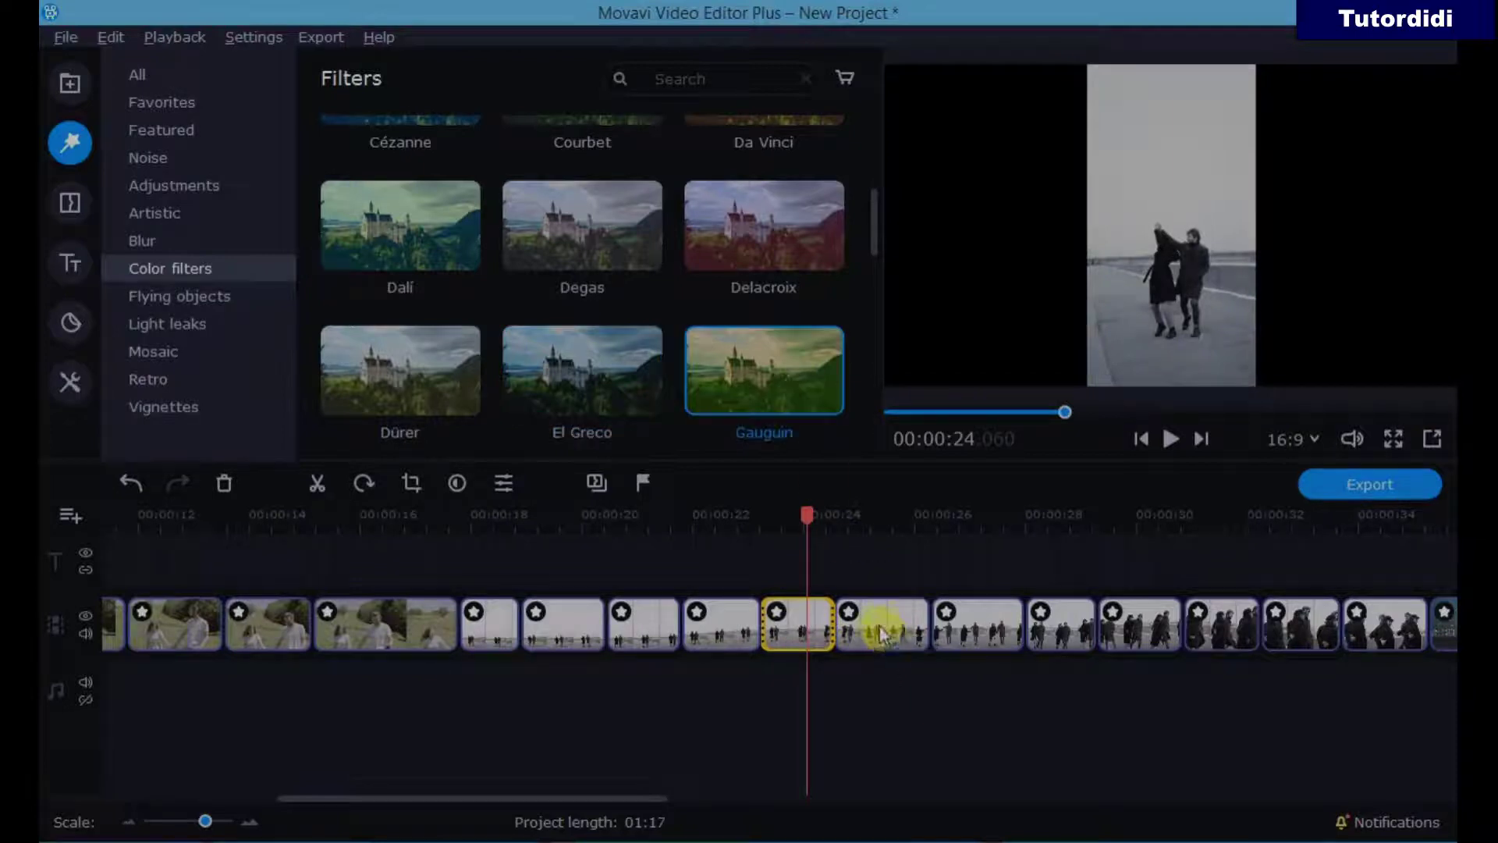
{"action": "left_click", "coordinate": [878, 622]}
{"action": "left_click_drag", "start_coordinate": [610, 799], "coordinate": [691, 795]}
{"action": "left_click_drag", "start_coordinate": [874, 227], "coordinate": [878, 281]}
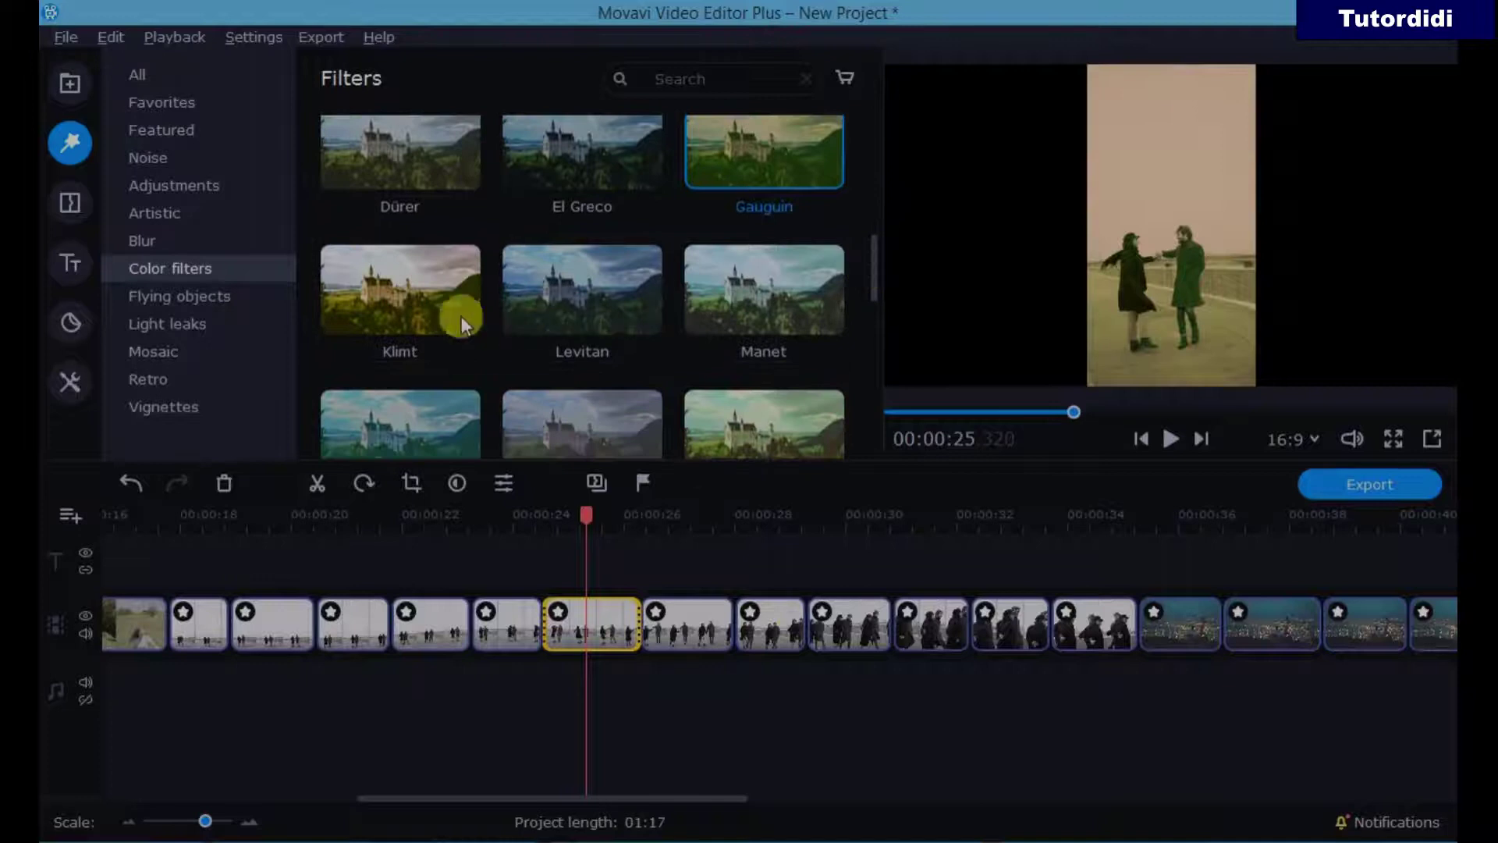
{"action": "left_click_drag", "start_coordinate": [440, 310], "coordinate": [662, 625]}
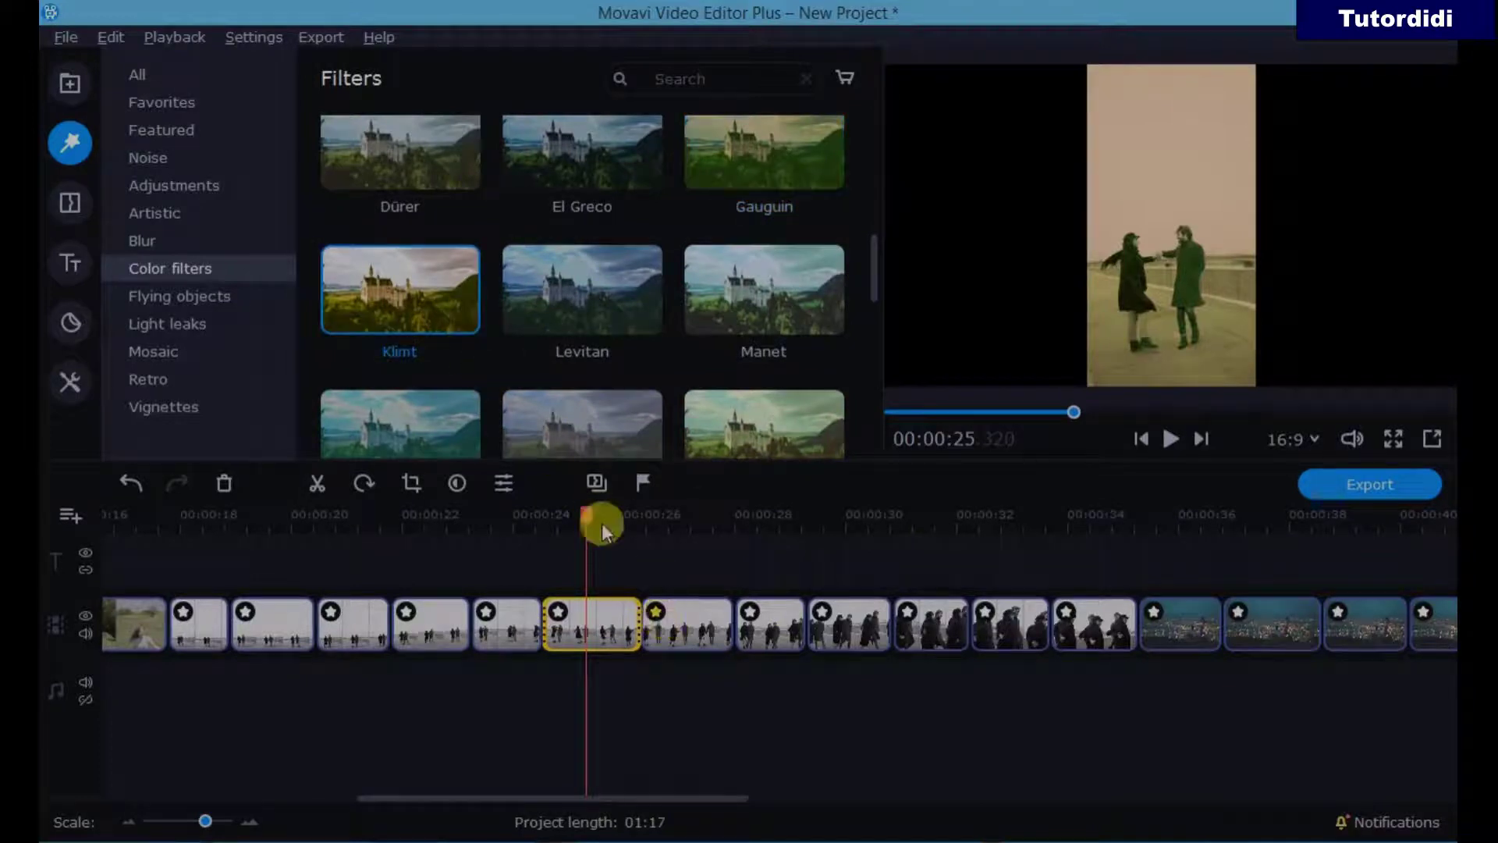
Preview the Levitan and Manet color filters and reapply Klimt to the sixteenth clip.
{"action": "left_click", "coordinate": [565, 297]}
{"action": "left_click", "coordinate": [781, 314]}
{"action": "left_click_drag", "start_coordinate": [437, 311], "coordinate": [652, 611]}
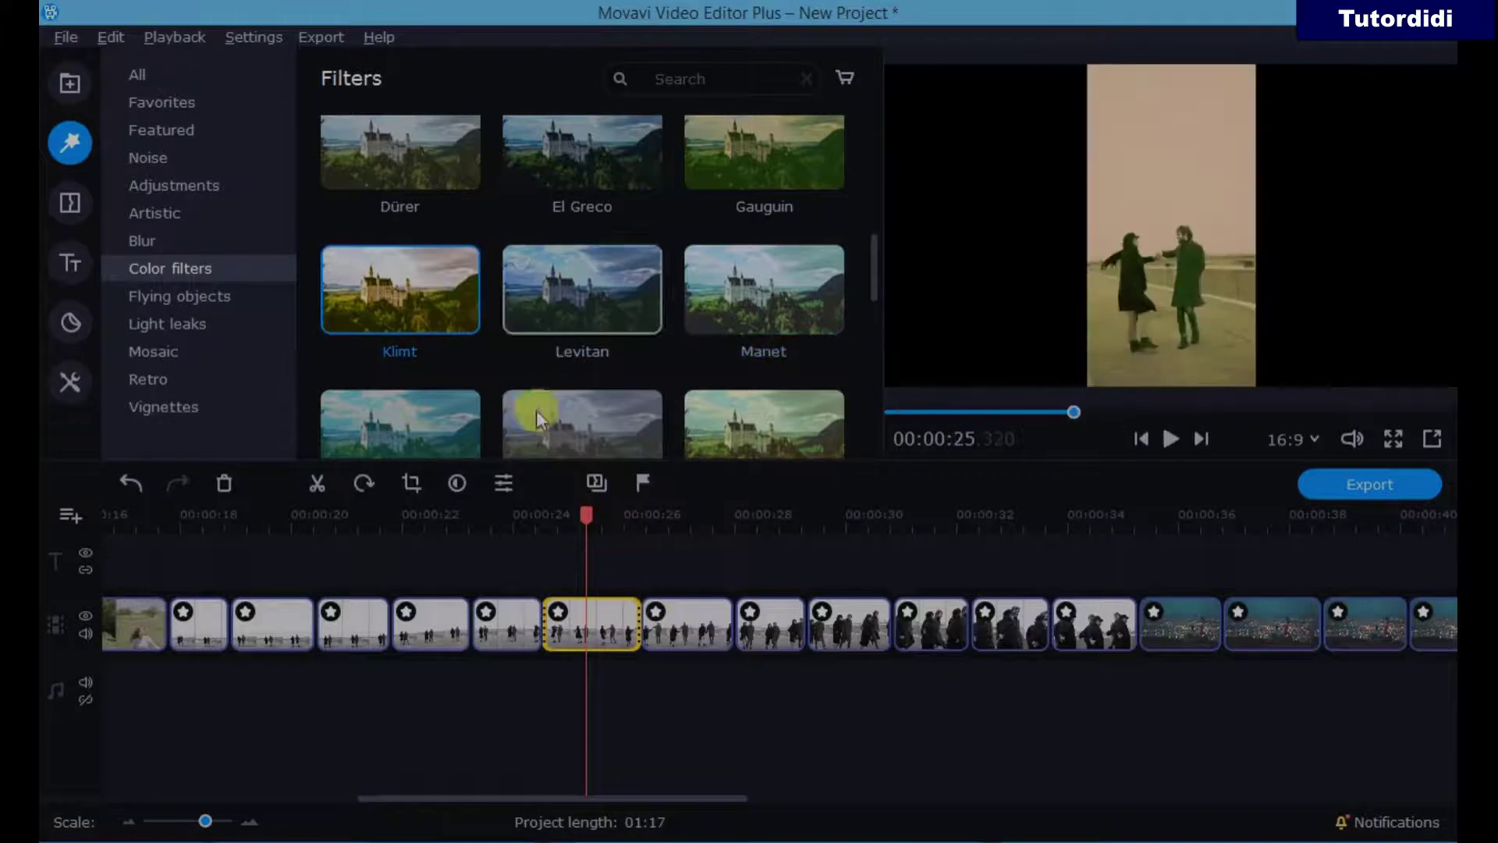
Inspect the applied effects of the fifteenth clip, then return to the color filter library.
{"action": "left_click", "coordinate": [558, 614]}
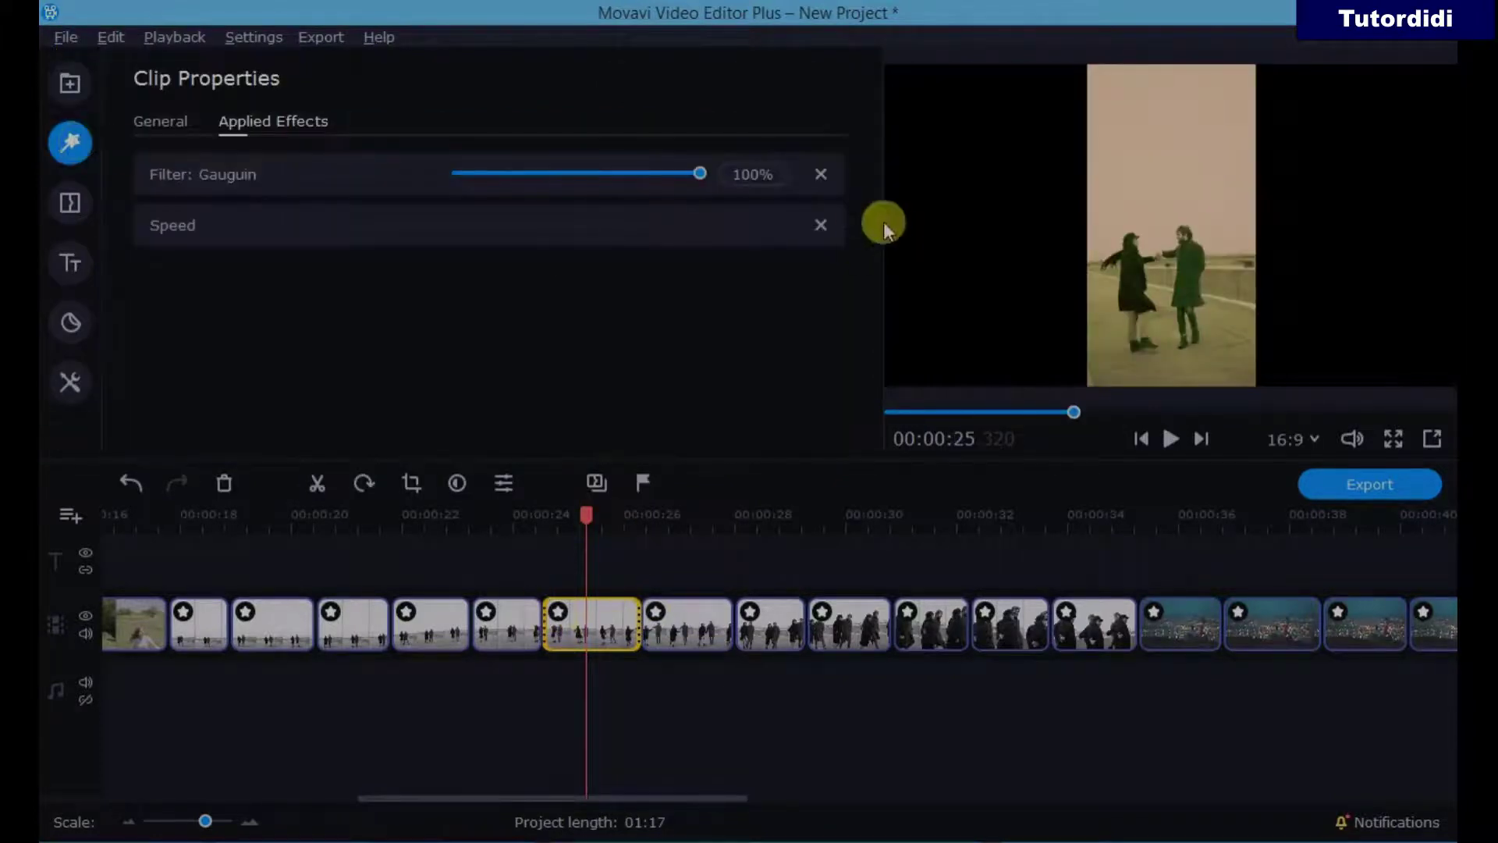
{"action": "left_click", "coordinate": [49, 168]}
{"action": "left_click_drag", "start_coordinate": [875, 168], "coordinate": [872, 290]}
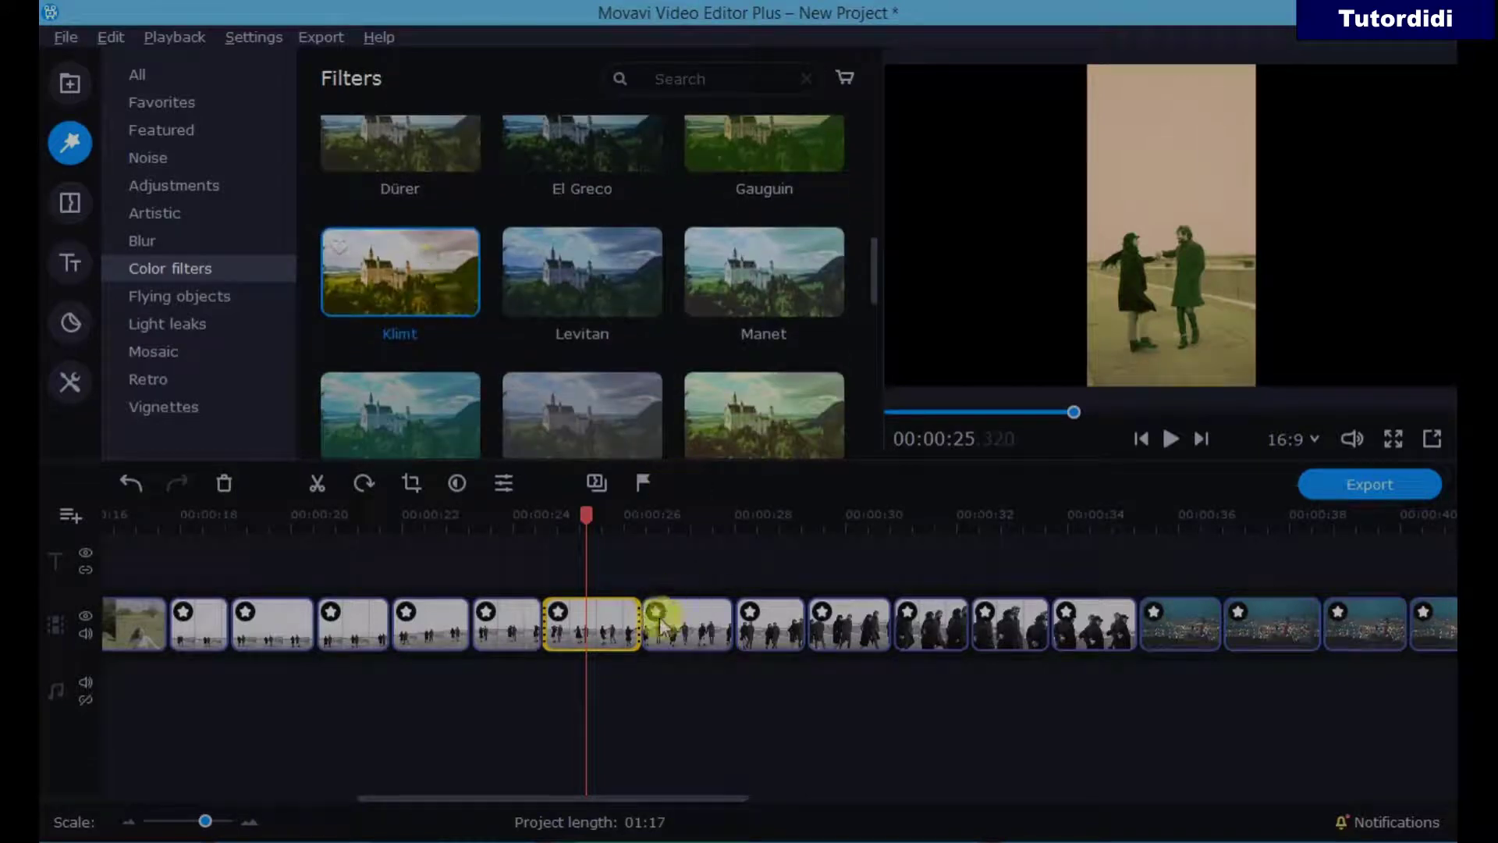
Apply the Levitan color filter to the seventeenth clip and Manet to the eighteenth, then check the Manet clip in the preview.
{"action": "left_click_drag", "start_coordinate": [589, 308], "coordinate": [761, 618]}
{"action": "left_click_drag", "start_coordinate": [754, 281], "coordinate": [843, 610]}
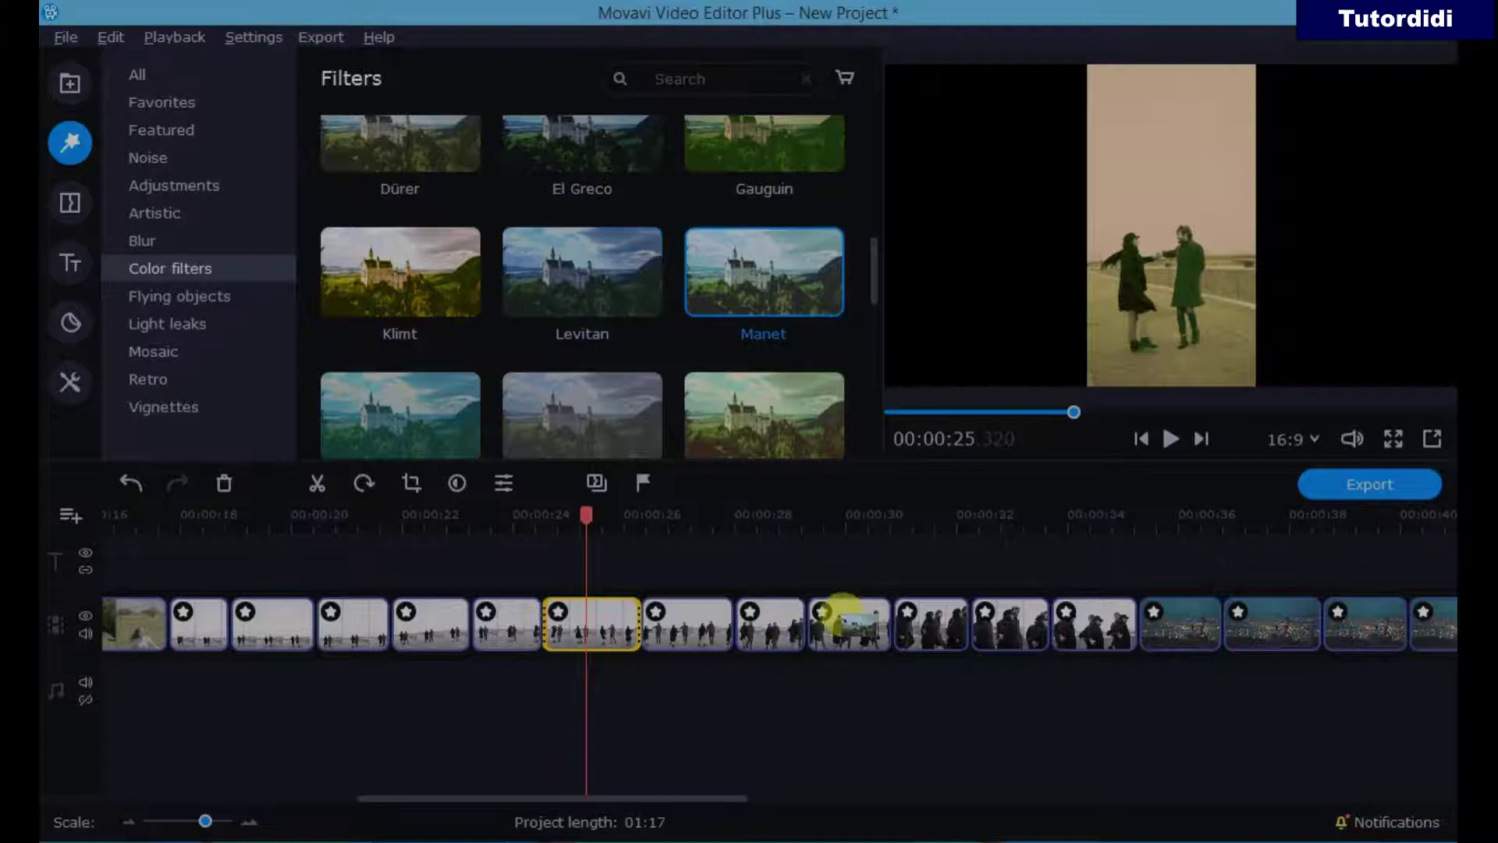
{"action": "left_click_drag", "start_coordinate": [592, 515], "coordinate": [839, 559]}
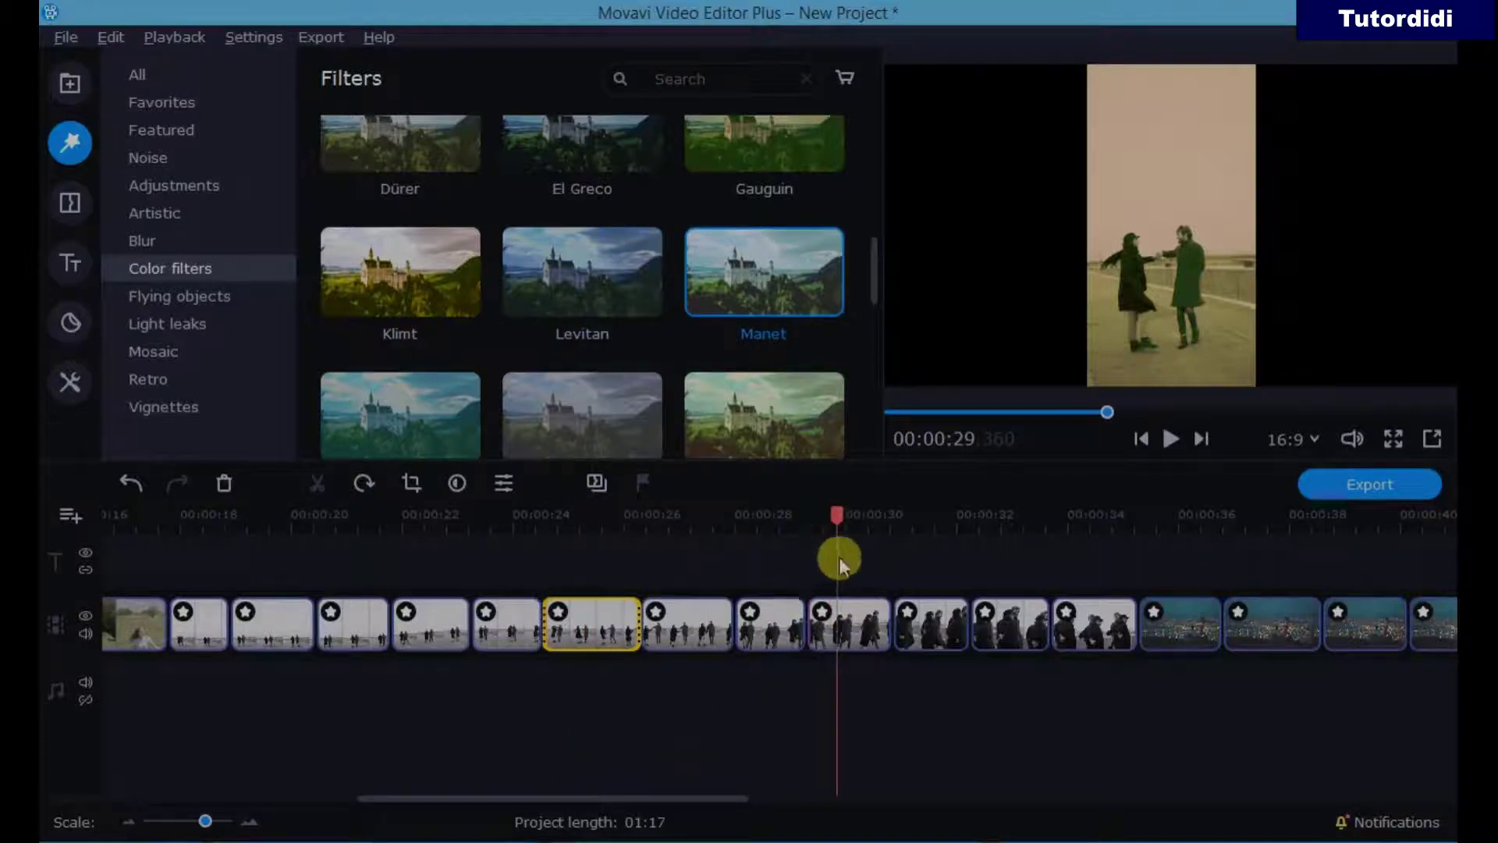
Preview the Monet, Munch and Picasso color filters and apply them in that order to the nineteenth, twentieth and twenty-first clips.
{"action": "left_click_drag", "start_coordinate": [873, 292], "coordinate": [872, 312]}
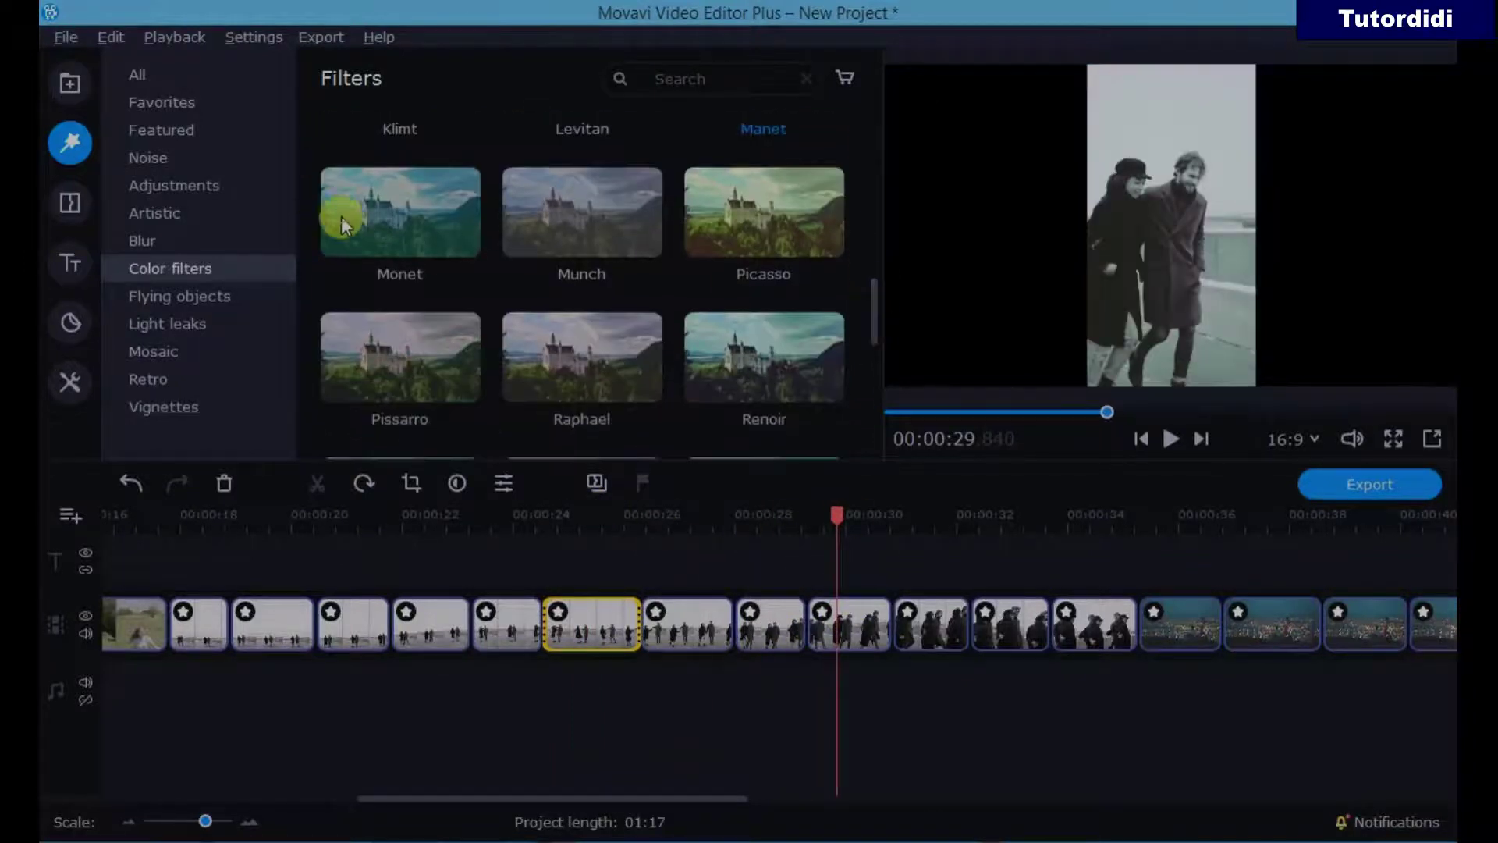
{"action": "left_click", "coordinate": [341, 217]}
{"action": "left_click", "coordinate": [517, 219]}
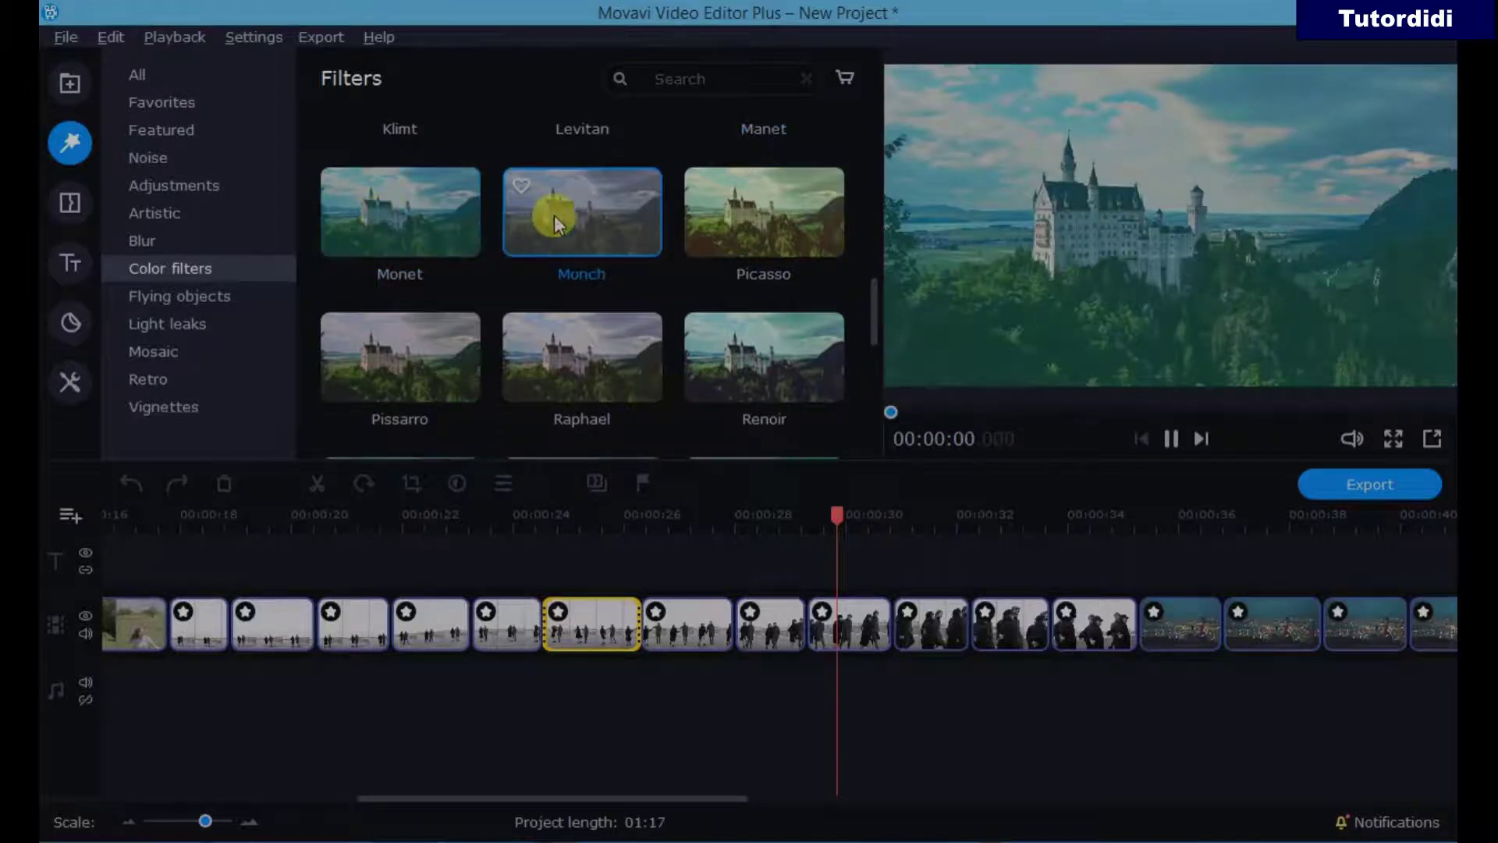
{"action": "left_click", "coordinate": [750, 227]}
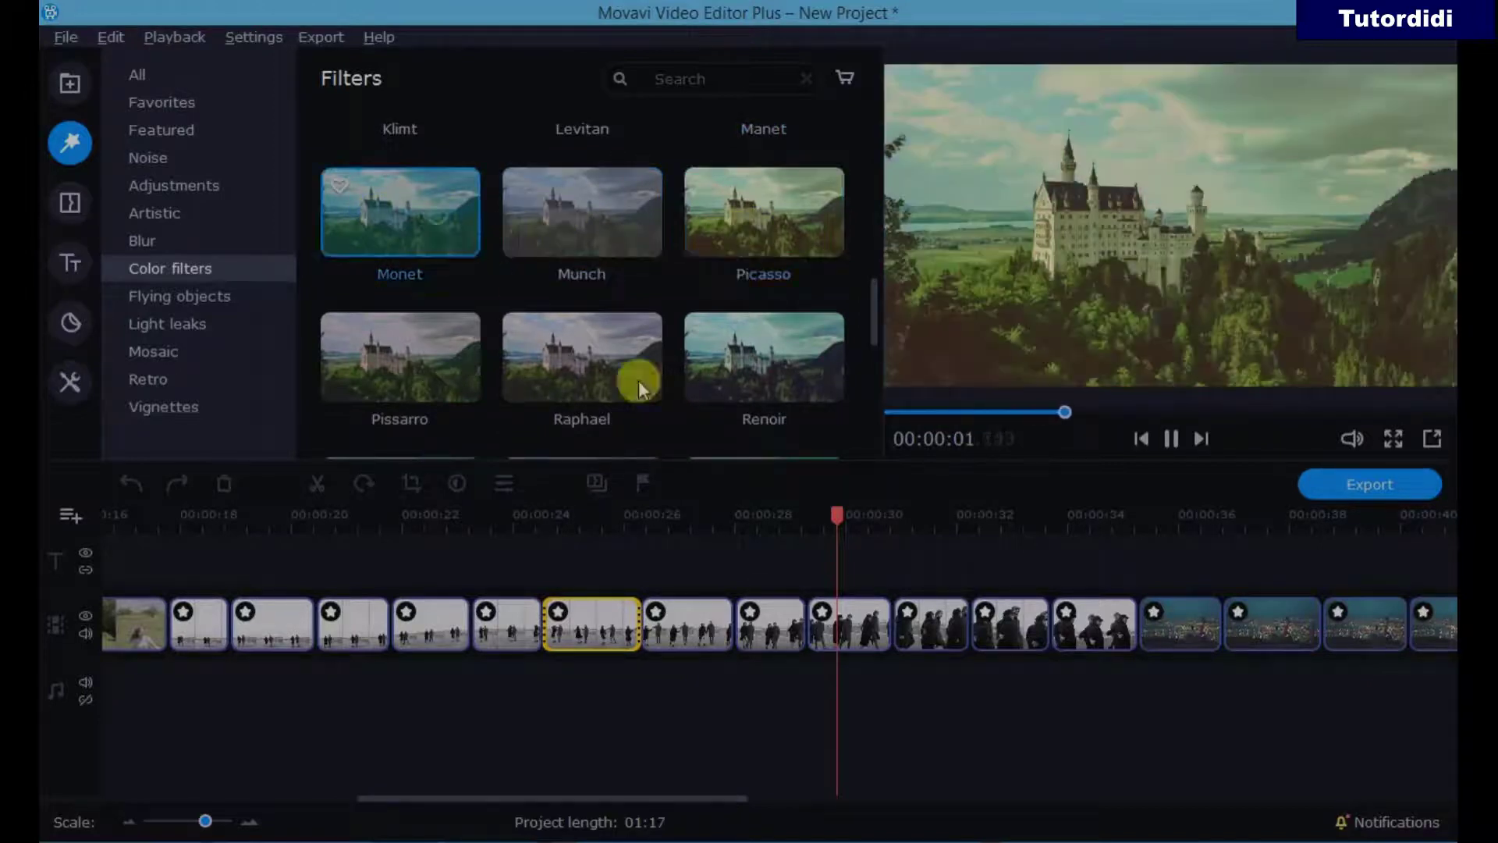
{"action": "left_click", "coordinate": [907, 614]}
{"action": "left_click", "coordinate": [605, 215]}
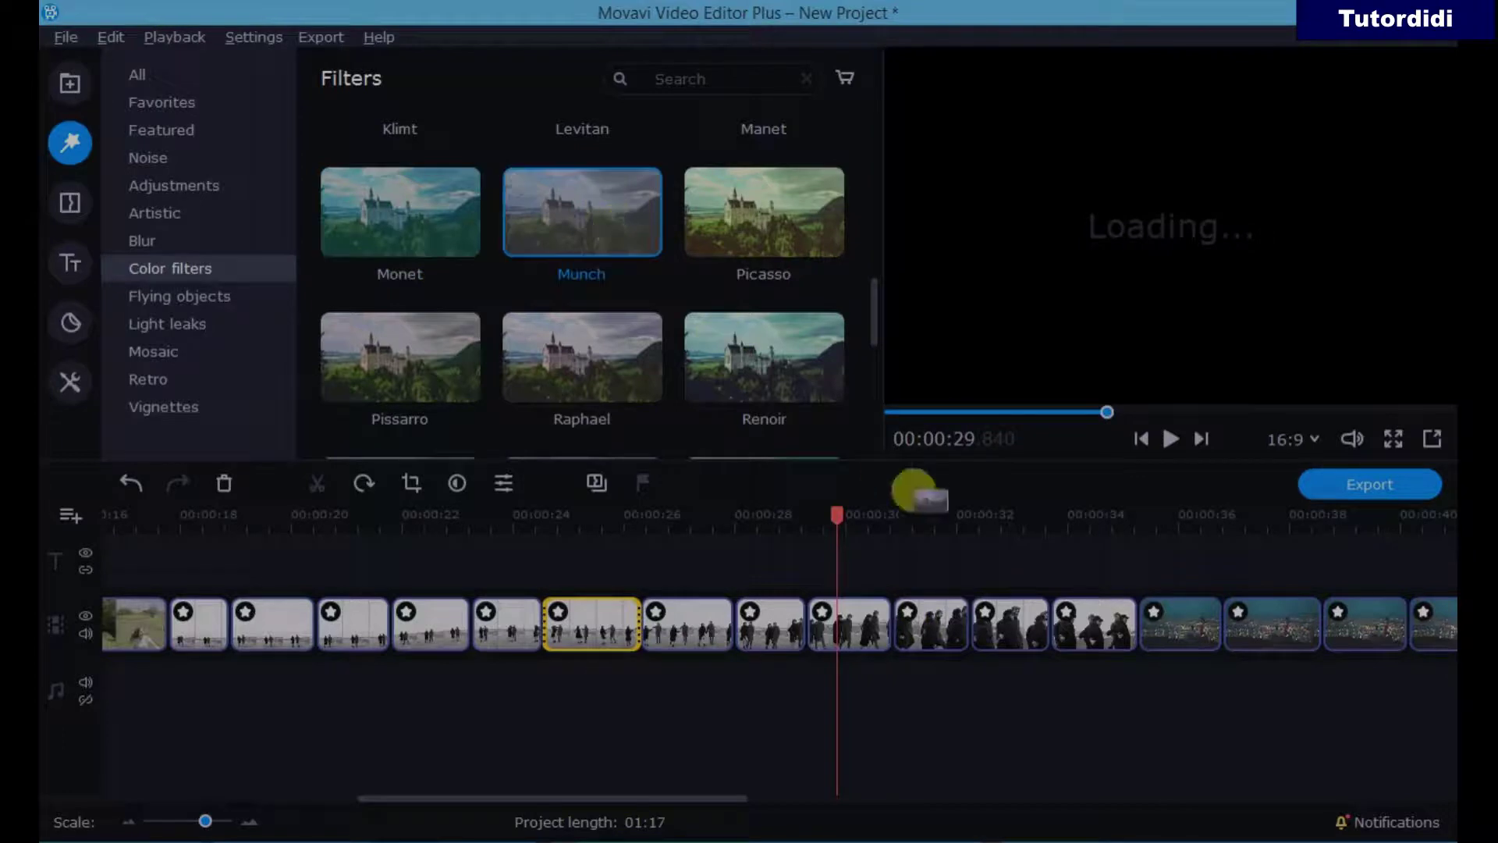
{"action": "left_click_drag", "start_coordinate": [775, 220], "coordinate": [1091, 644]}
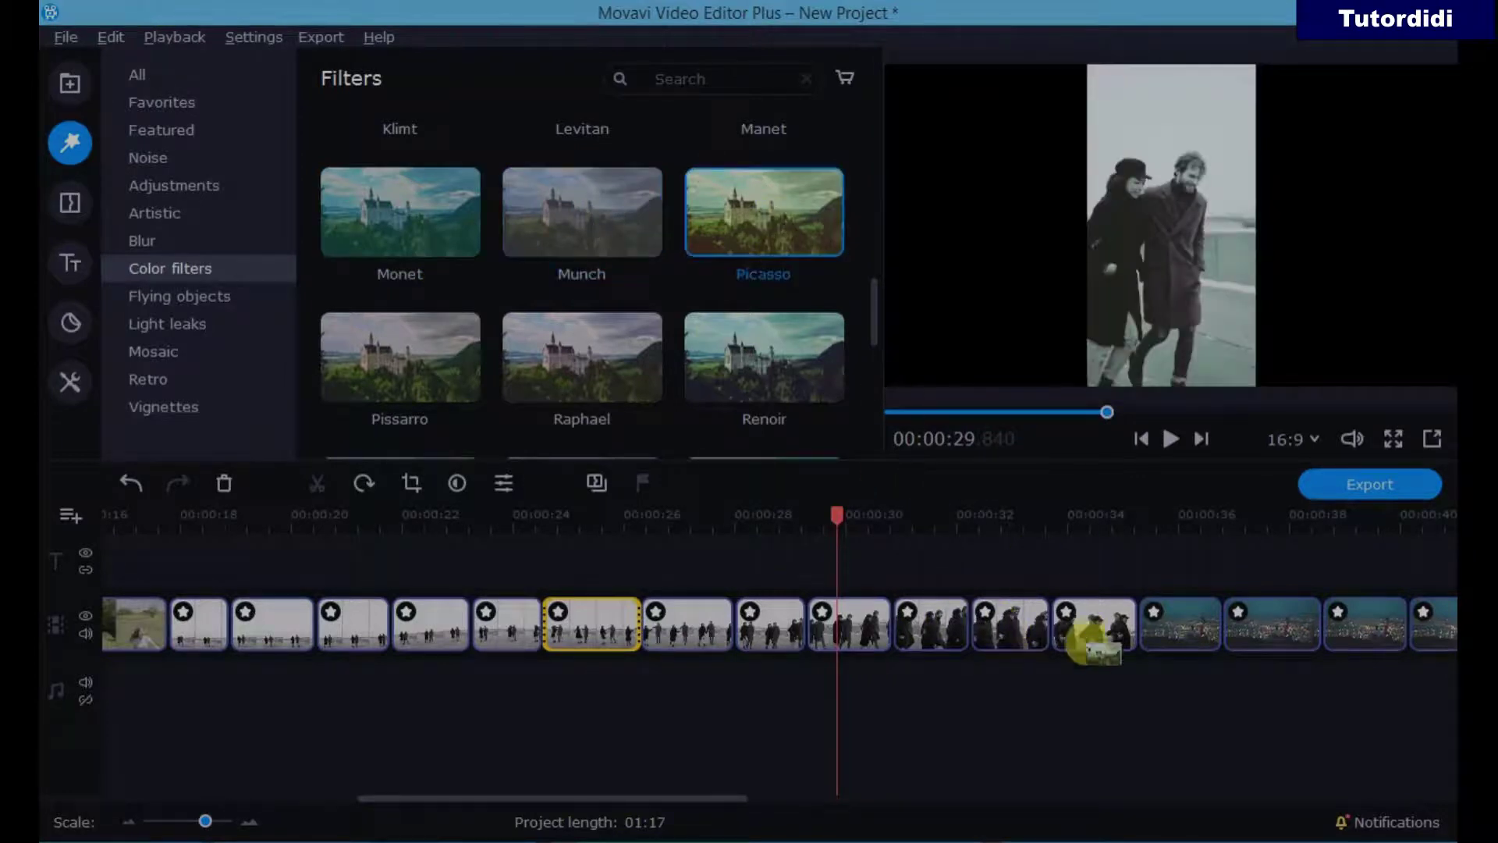
{"action": "left_click_drag", "start_coordinate": [714, 808], "coordinate": [736, 796]}
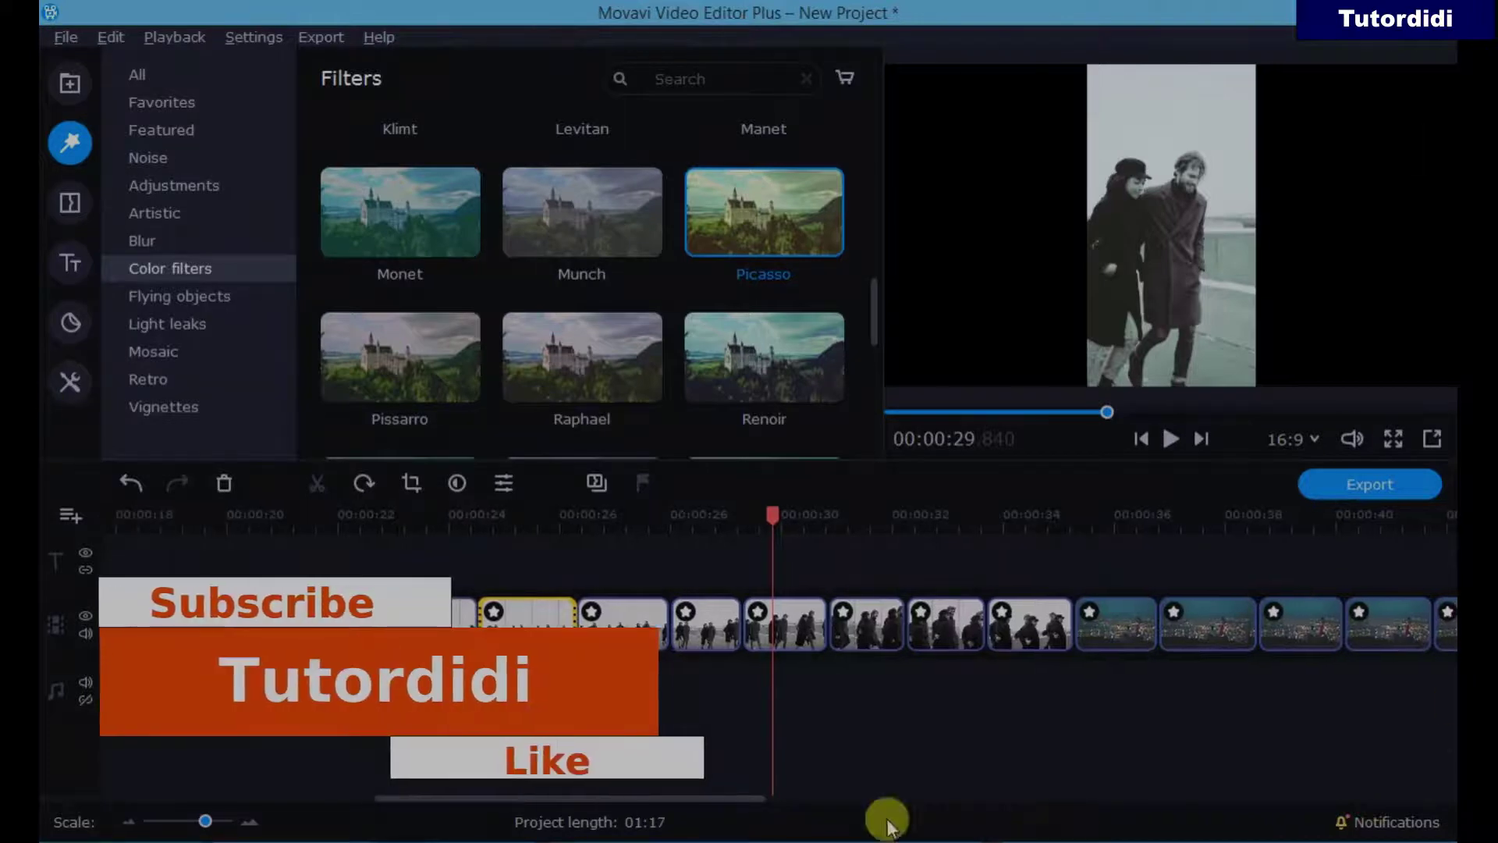
{"action": "left_click_drag", "start_coordinate": [735, 802], "coordinate": [857, 813]}
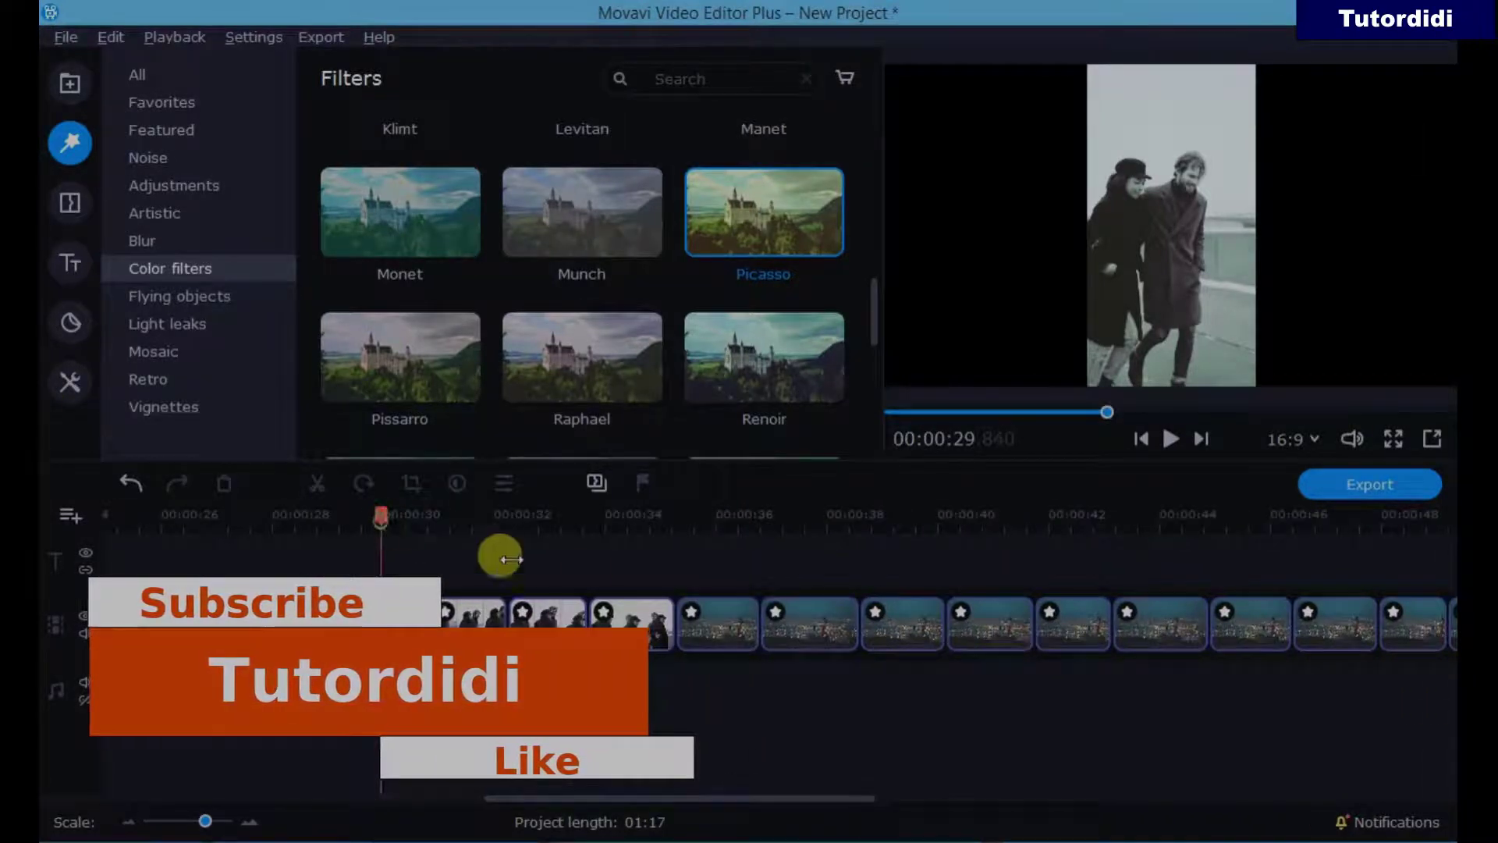
{"action": "left_click_drag", "start_coordinate": [399, 529], "coordinate": [614, 582]}
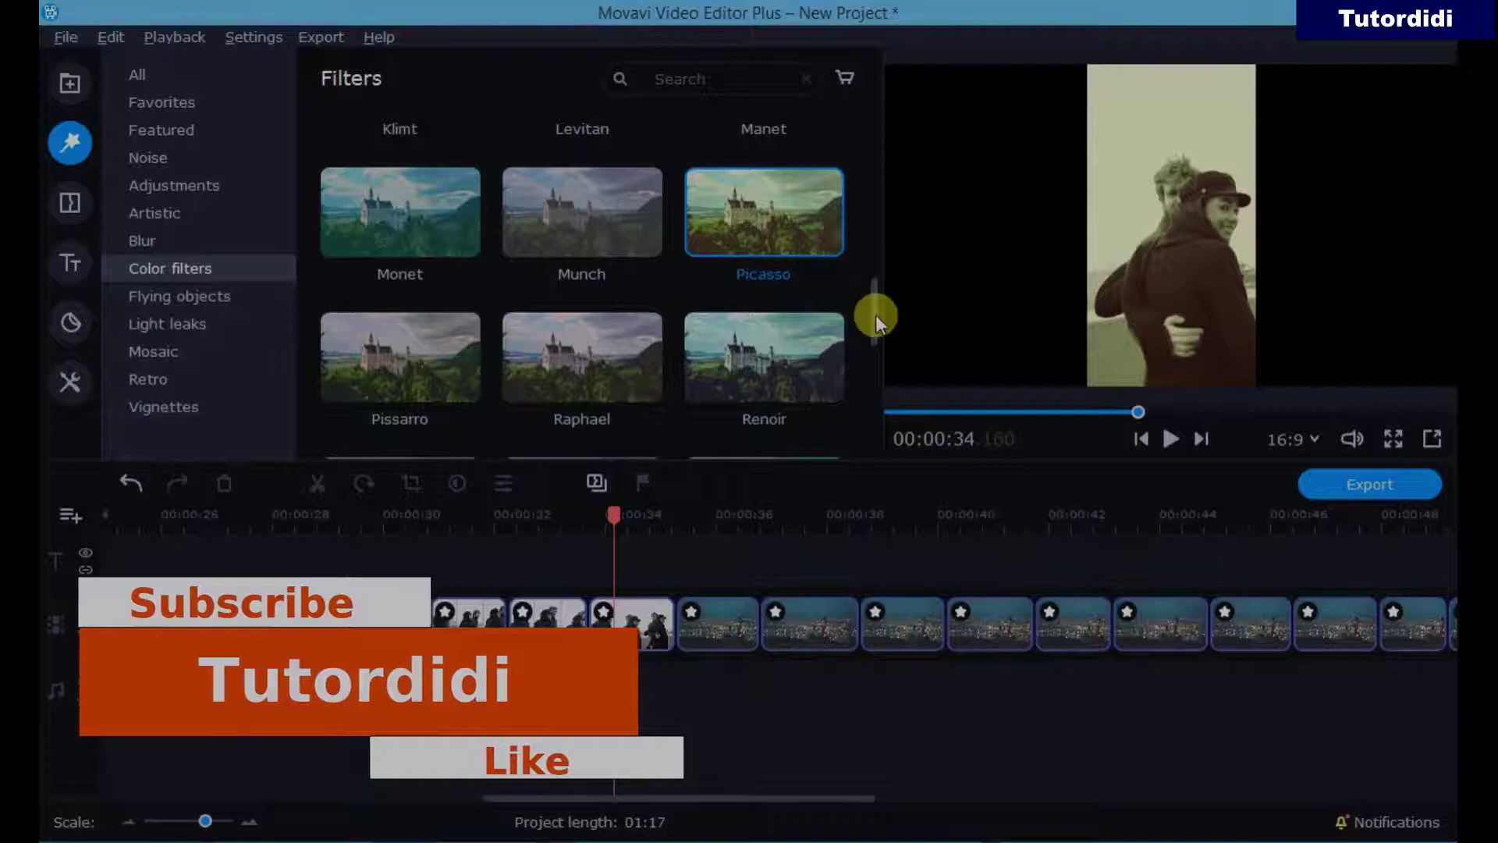
Preview the next row of color filters and apply Pissarro, Raphael and Renoir to the first three night-city clips.
{"action": "left_click_drag", "start_coordinate": [875, 315], "coordinate": [869, 337]}
{"action": "left_click", "coordinate": [408, 265]}
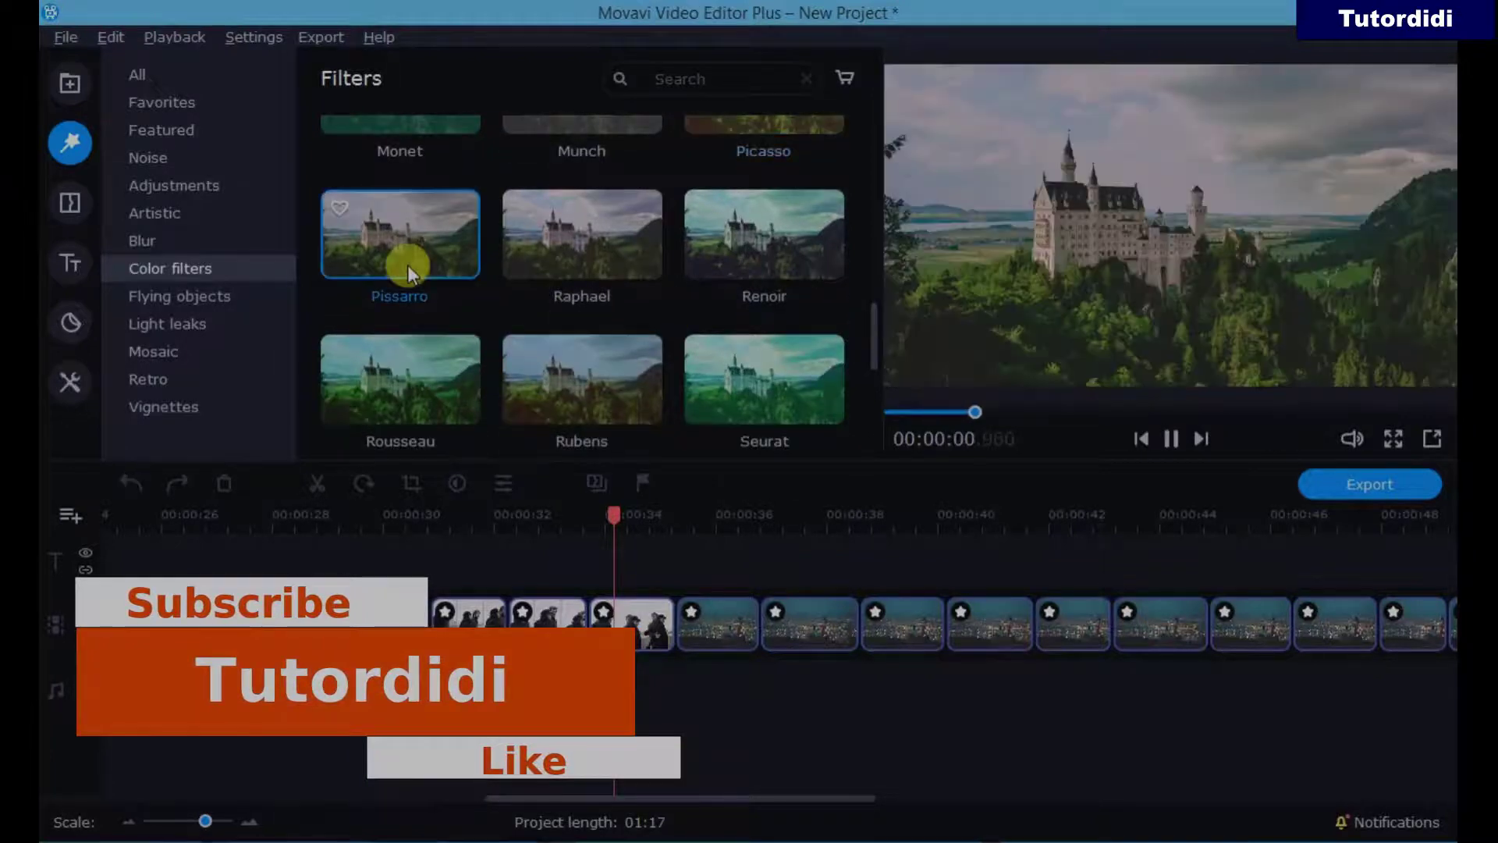
{"action": "left_click", "coordinate": [578, 231]}
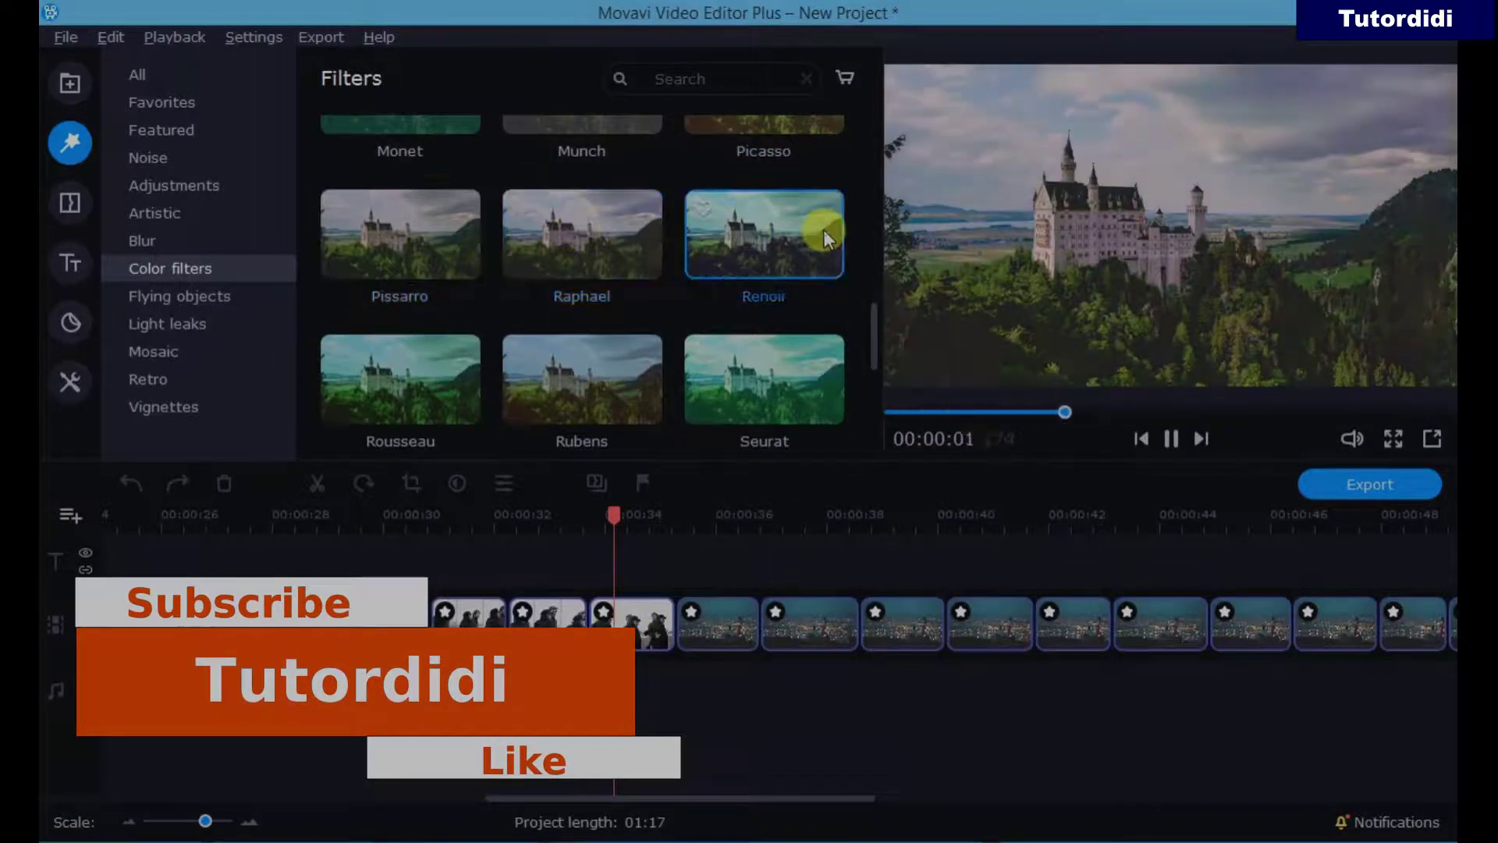
{"action": "left_click_drag", "start_coordinate": [406, 242], "coordinate": [714, 628]}
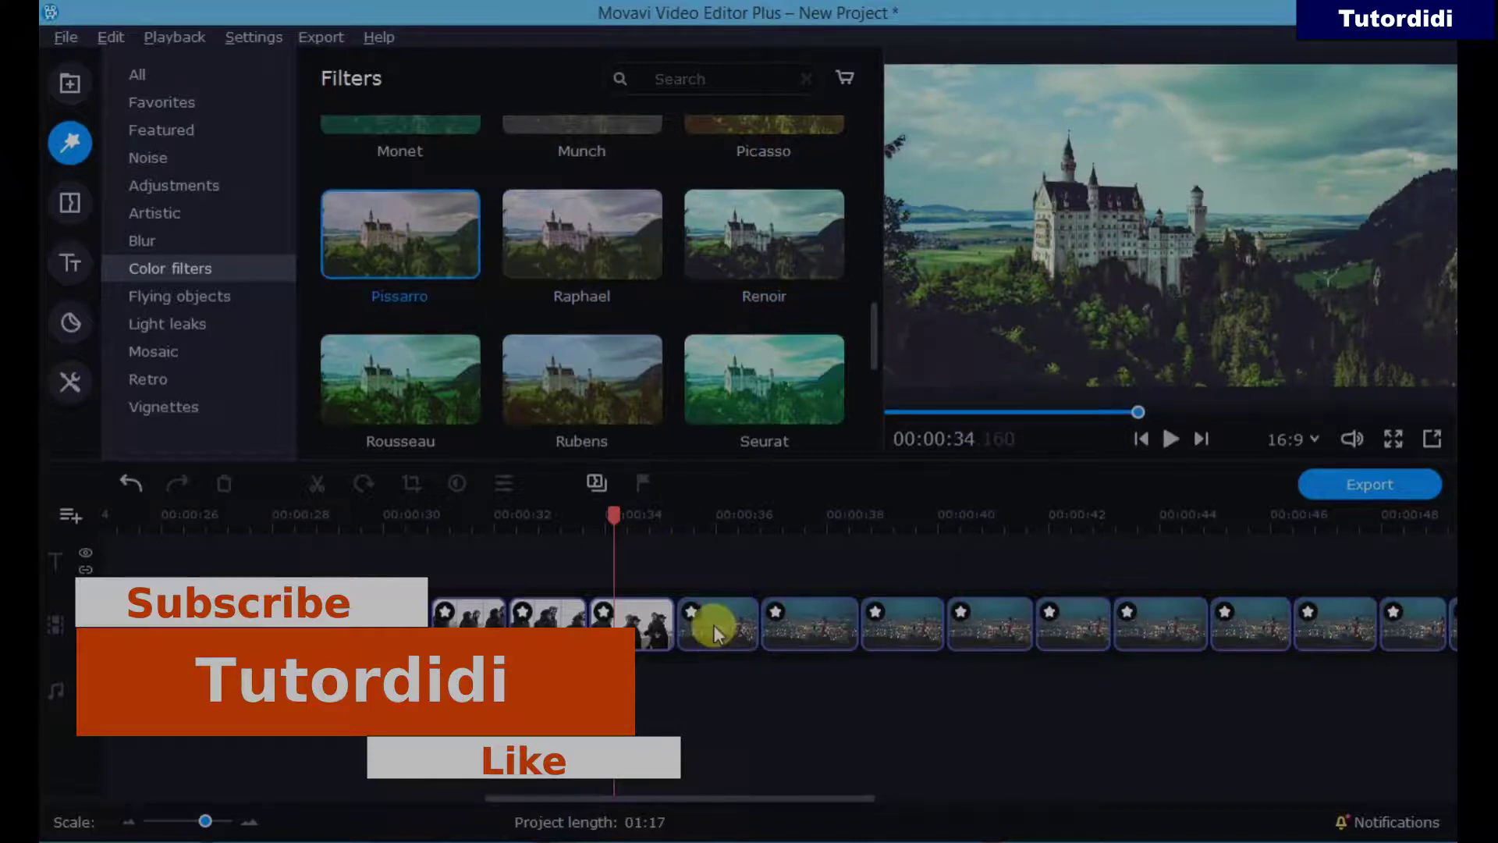
{"action": "left_click_drag", "start_coordinate": [581, 238], "coordinate": [792, 619]}
{"action": "left_click_drag", "start_coordinate": [744, 233], "coordinate": [849, 607]}
{"action": "left_click_drag", "start_coordinate": [612, 508], "coordinate": [884, 579]}
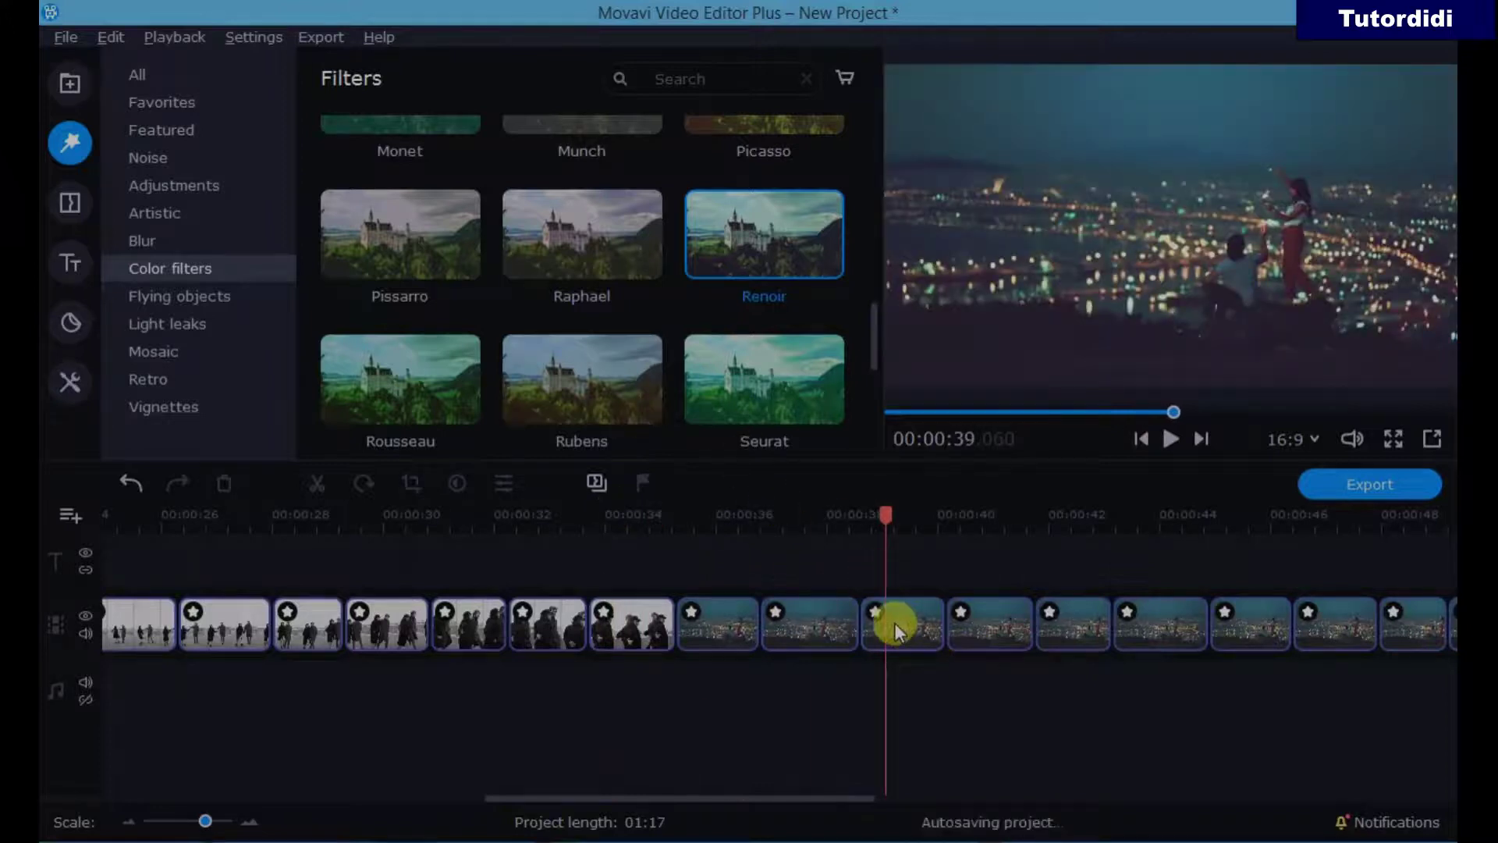
Preview the Rousseau, Rubens and Seurat color filters and apply them to the fourth, fifth and sixth night-city clips.
{"action": "left_click", "coordinate": [458, 396]}
{"action": "left_click", "coordinate": [634, 397]}
{"action": "left_click", "coordinate": [780, 387]}
{"action": "left_click_drag", "start_coordinate": [873, 335], "coordinate": [873, 377]}
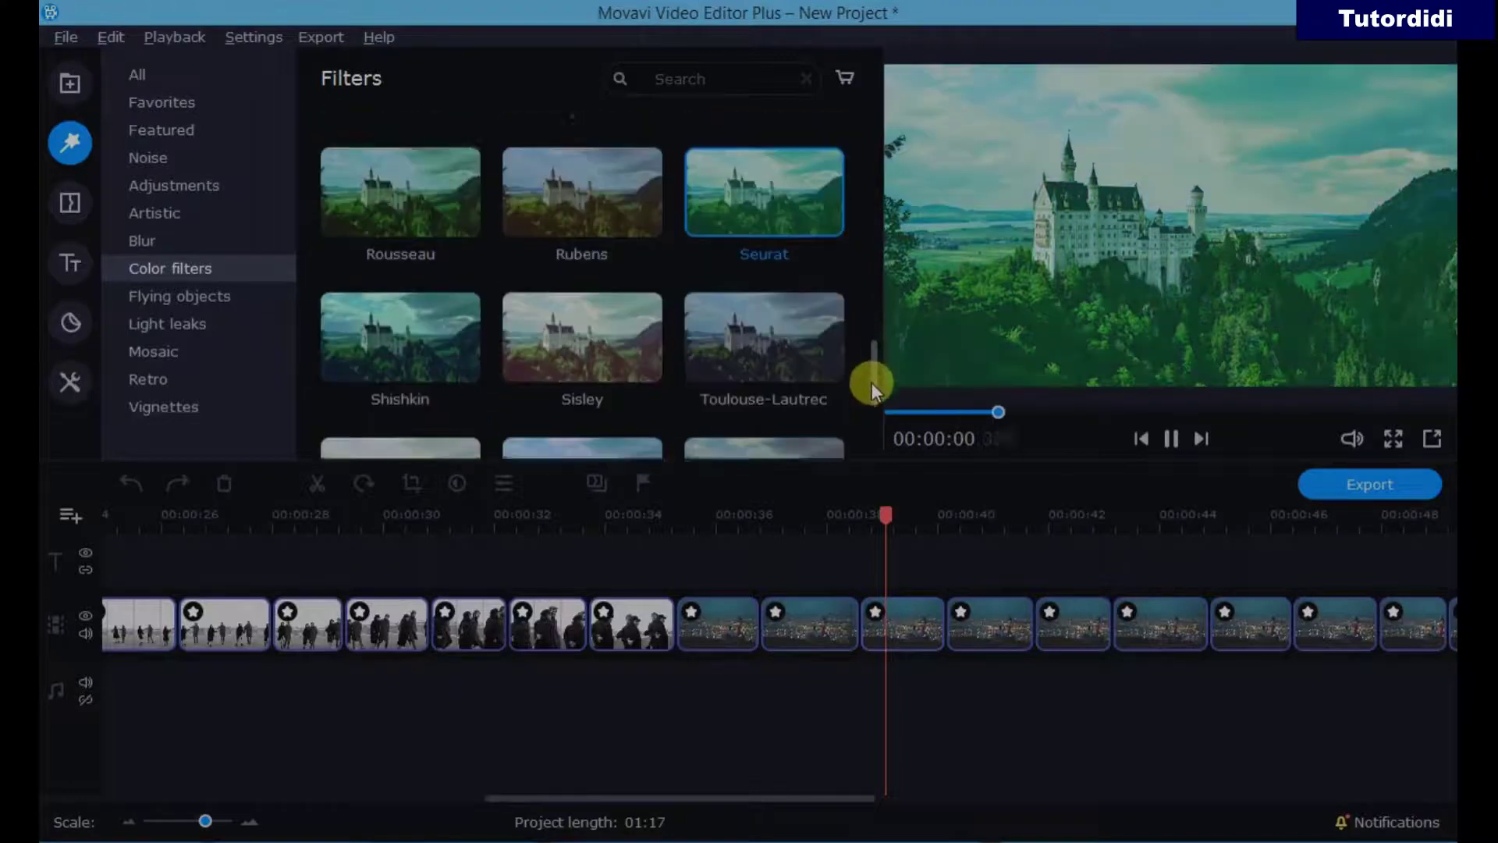
{"action": "left_click_drag", "start_coordinate": [380, 167], "coordinate": [987, 619]}
{"action": "left_click_drag", "start_coordinate": [629, 201], "coordinate": [1068, 621]}
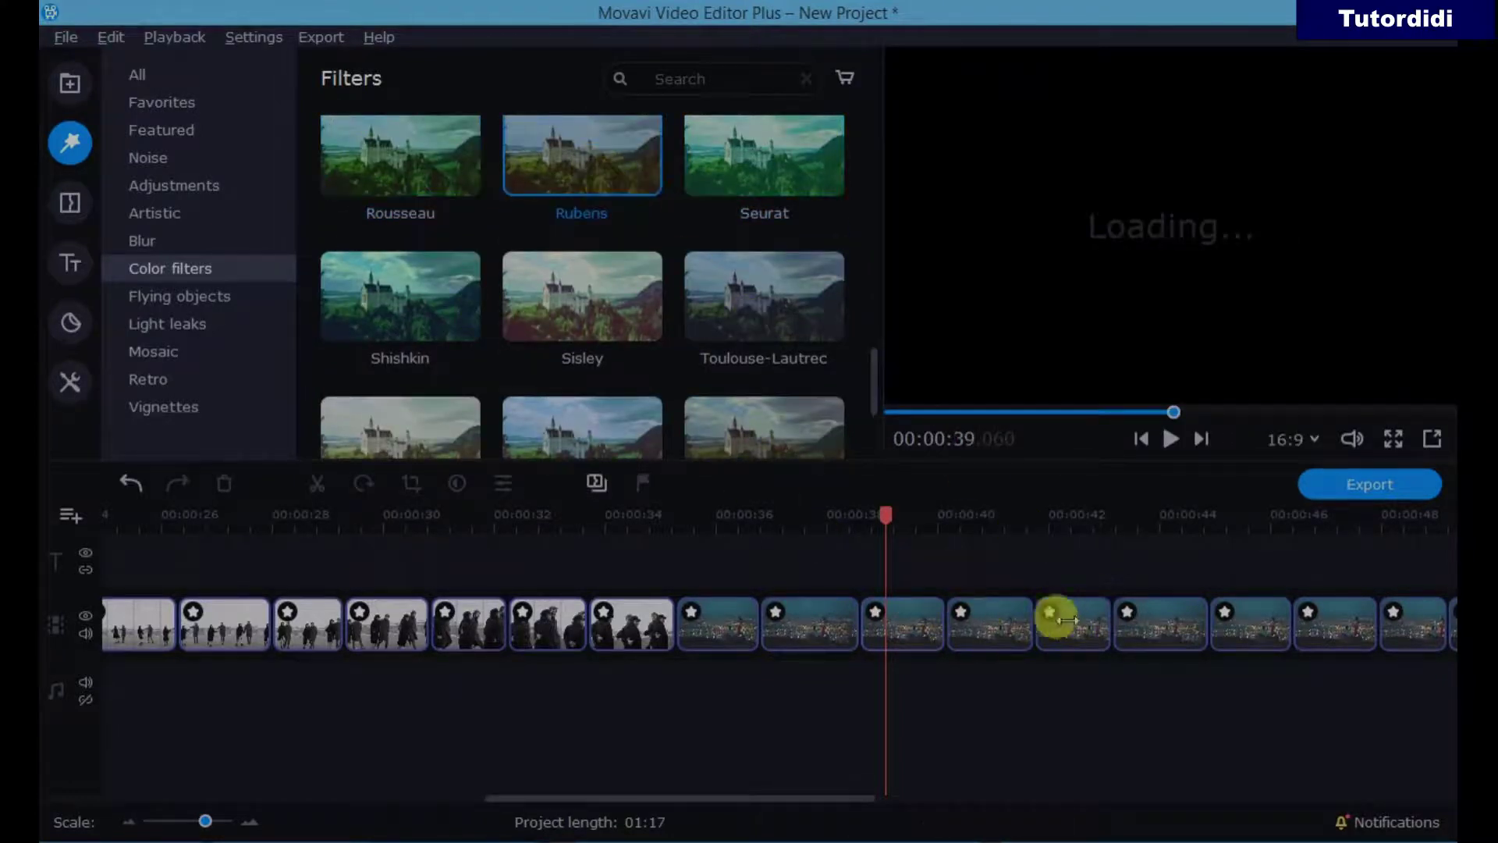
{"action": "left_click_drag", "start_coordinate": [777, 188], "coordinate": [1153, 614]}
Preview the Shishkin, Sisley and Toulouse-Lautrec color filters and apply them to the seventh, eighth and ninth night-city clips.
{"action": "left_click_drag", "start_coordinate": [845, 798], "coordinate": [1099, 797]}
{"action": "left_click_drag", "start_coordinate": [346, 361], "coordinate": [346, 361]}
{"action": "left_click", "coordinate": [574, 309]}
{"action": "left_click", "coordinate": [705, 307]}
{"action": "left_click_drag", "start_coordinate": [400, 310], "coordinate": [316, 625]}
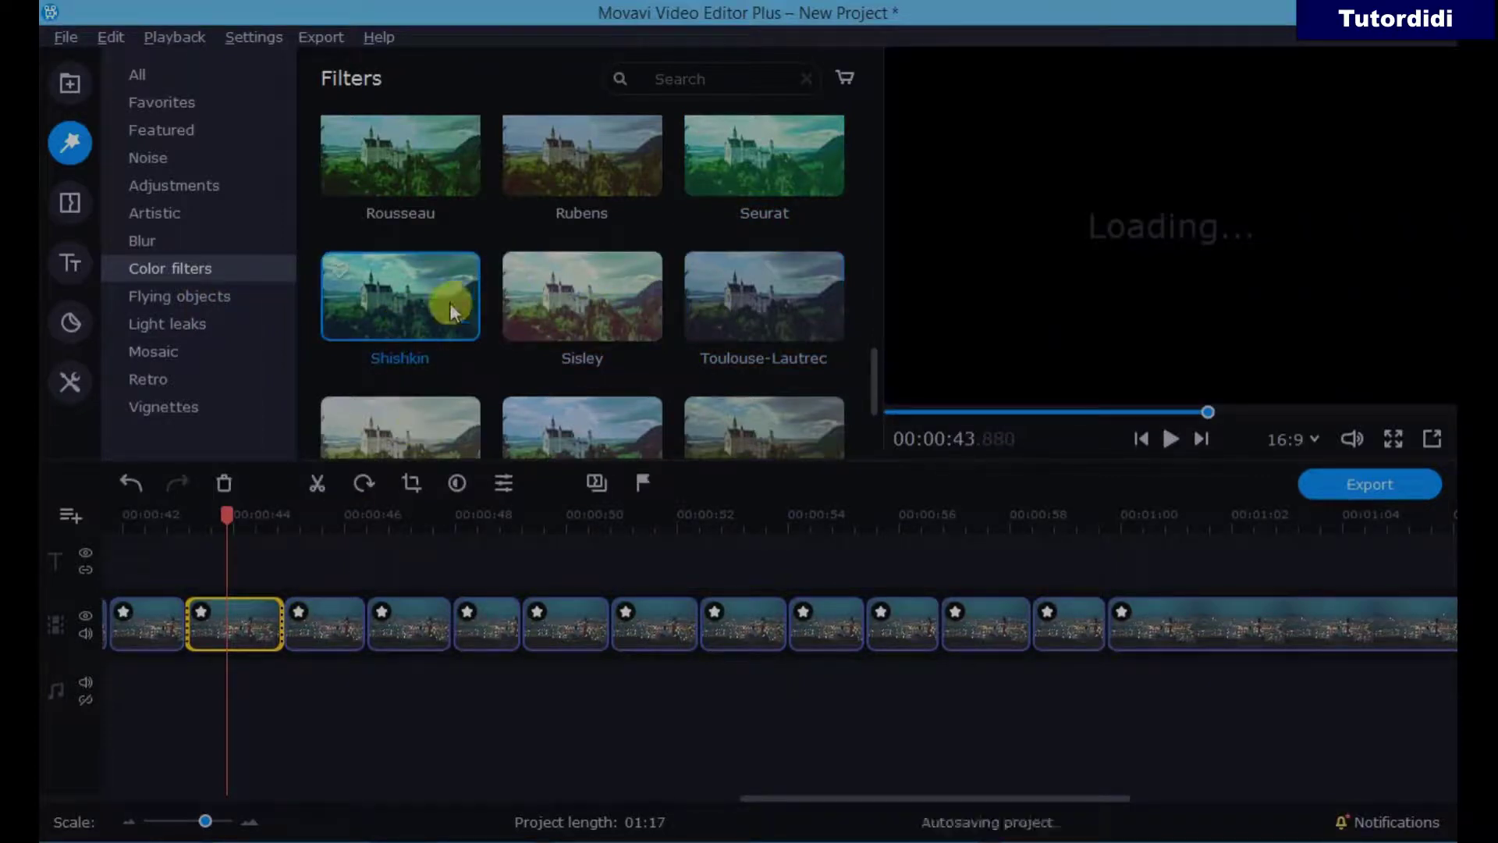
{"action": "left_click_drag", "start_coordinate": [528, 301], "coordinate": [396, 615]}
{"action": "left_click", "coordinate": [743, 302]}
{"action": "left_click_drag", "start_coordinate": [743, 303], "coordinate": [489, 615]}
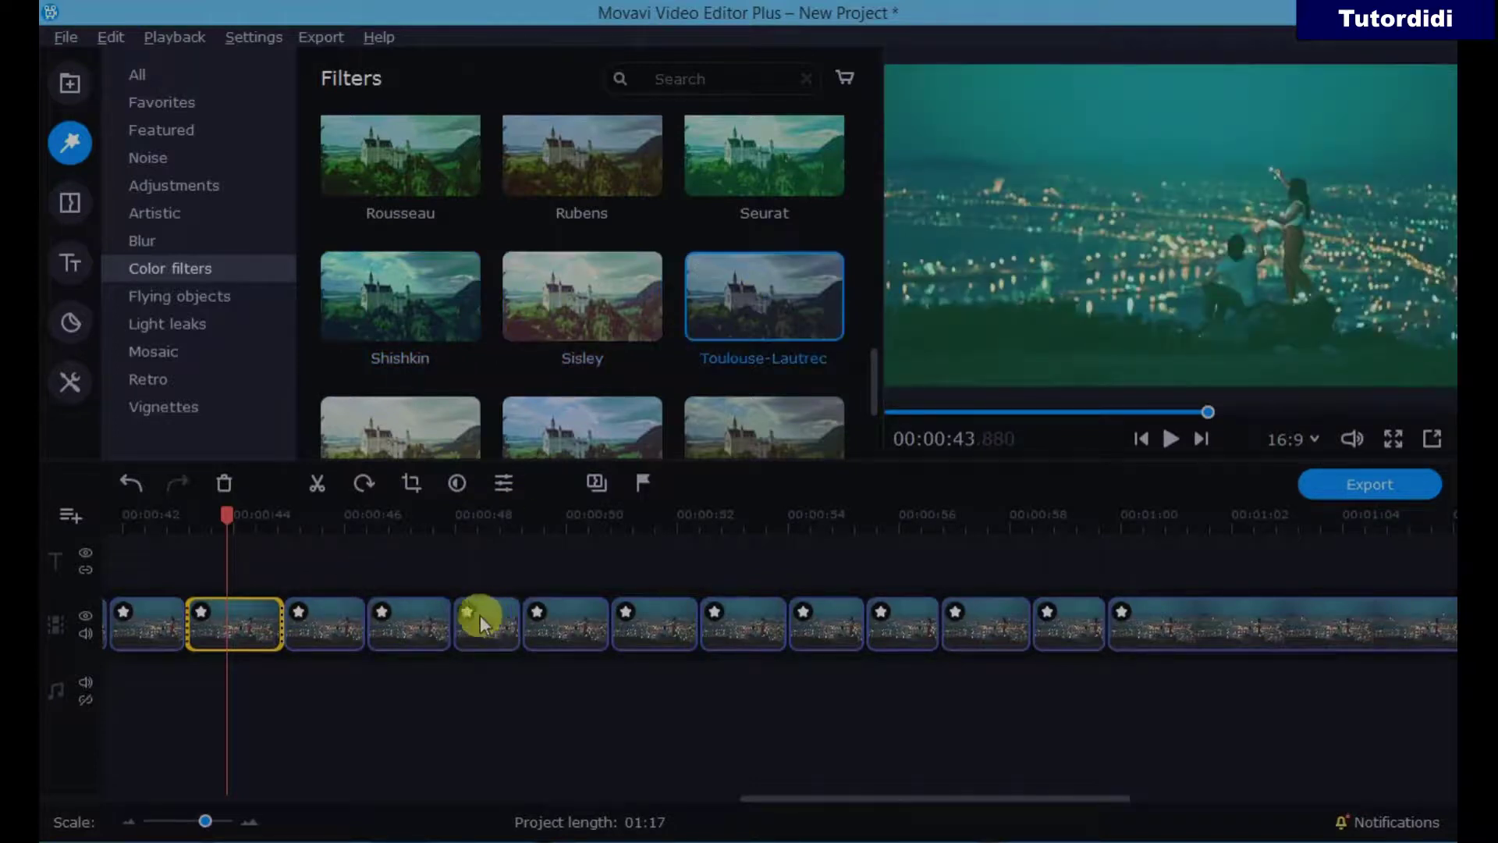
{"action": "left_click", "coordinate": [321, 539]}
{"action": "left_click", "coordinate": [492, 567]}
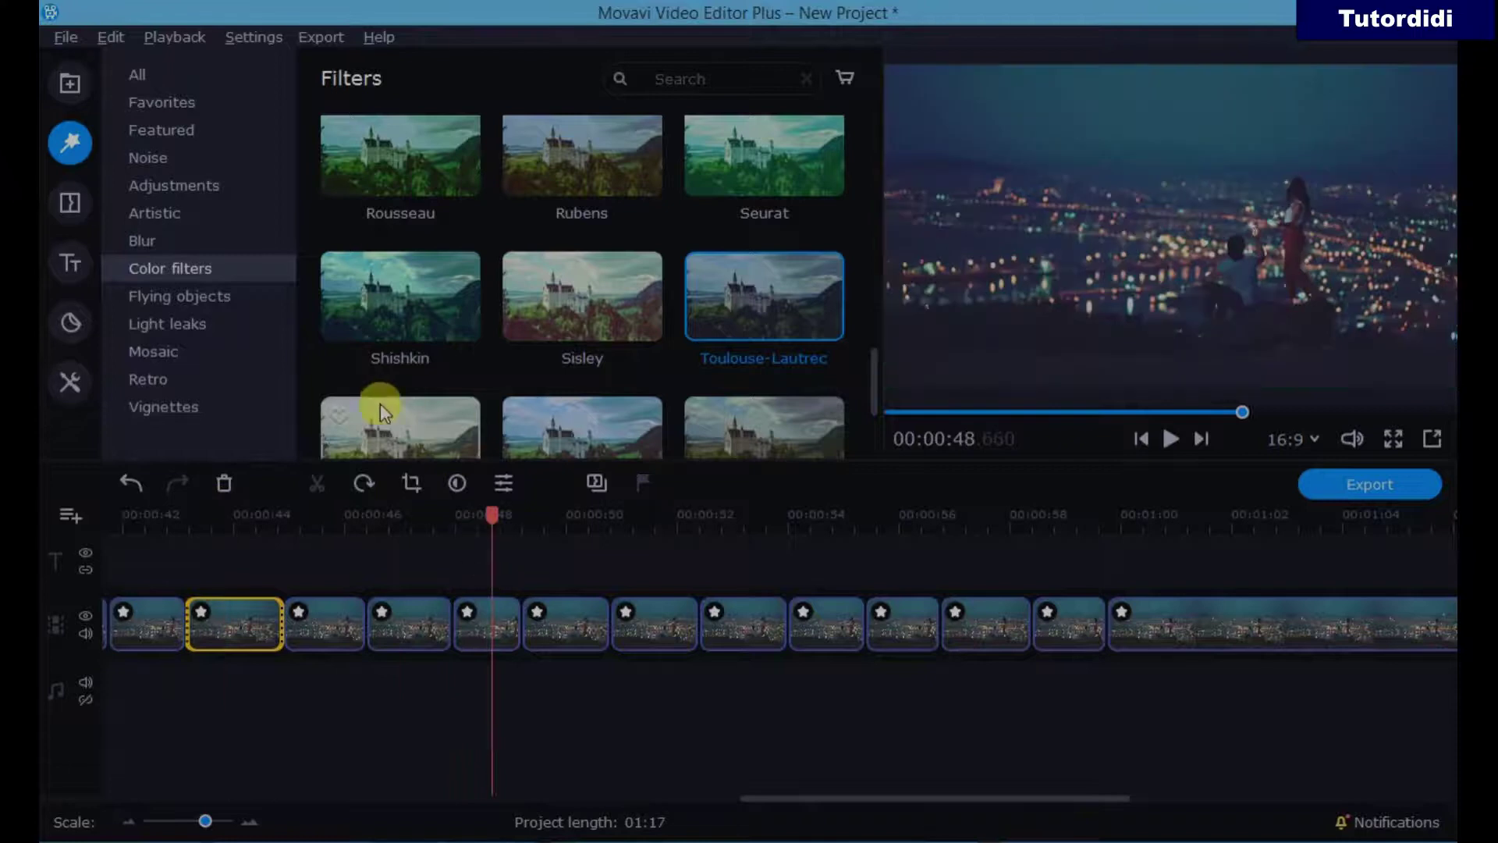
Apply the Turner, Van Gogh and Vermeer color filters to the tenth, eleventh and twelfth night-city clips and check the Vermeer clip.
{"action": "left_click", "coordinate": [381, 425]}
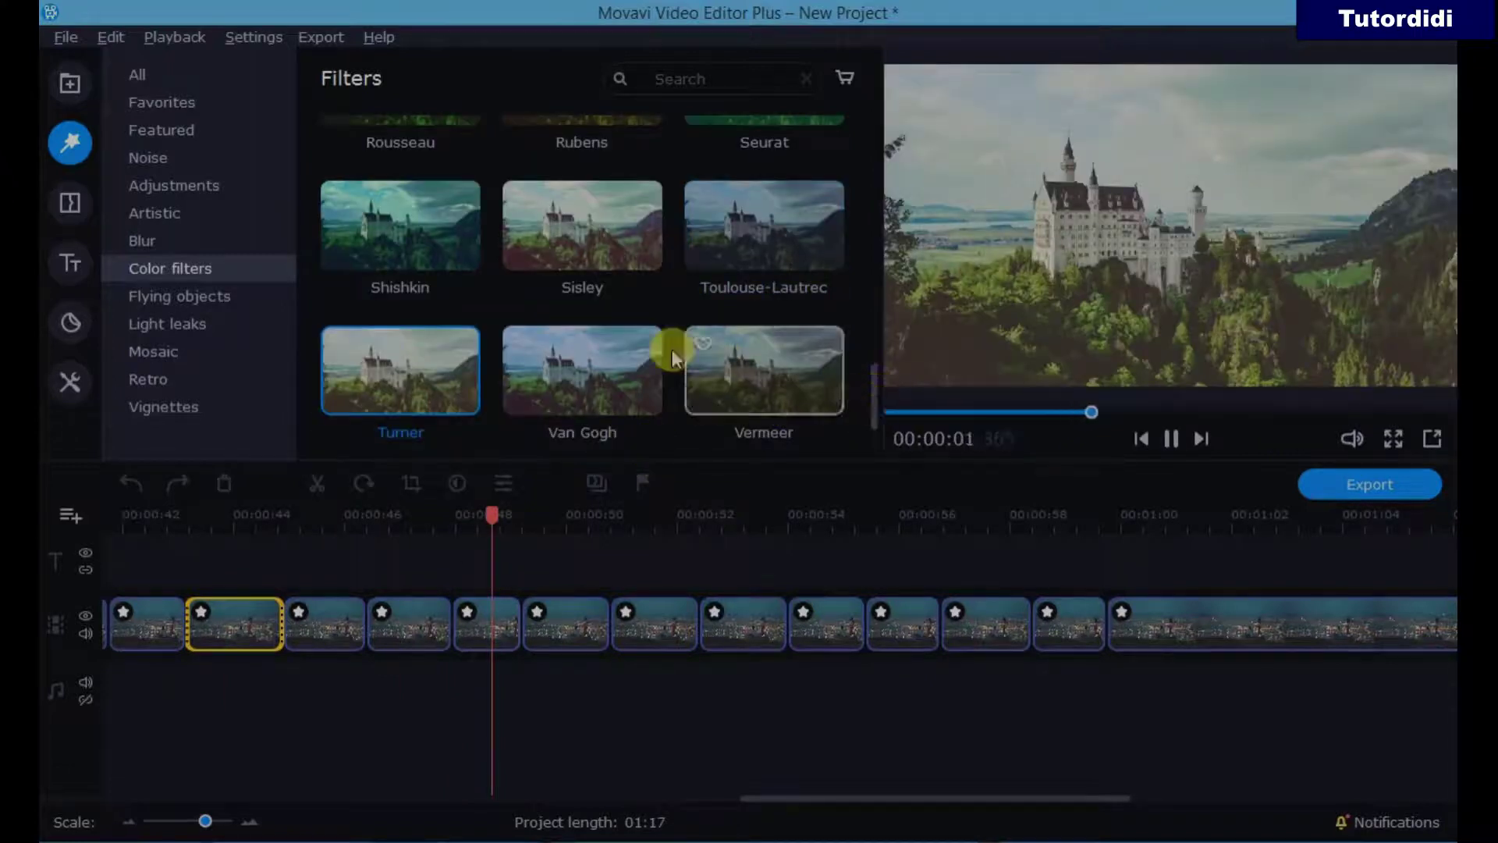
{"action": "left_click", "coordinate": [757, 396]}
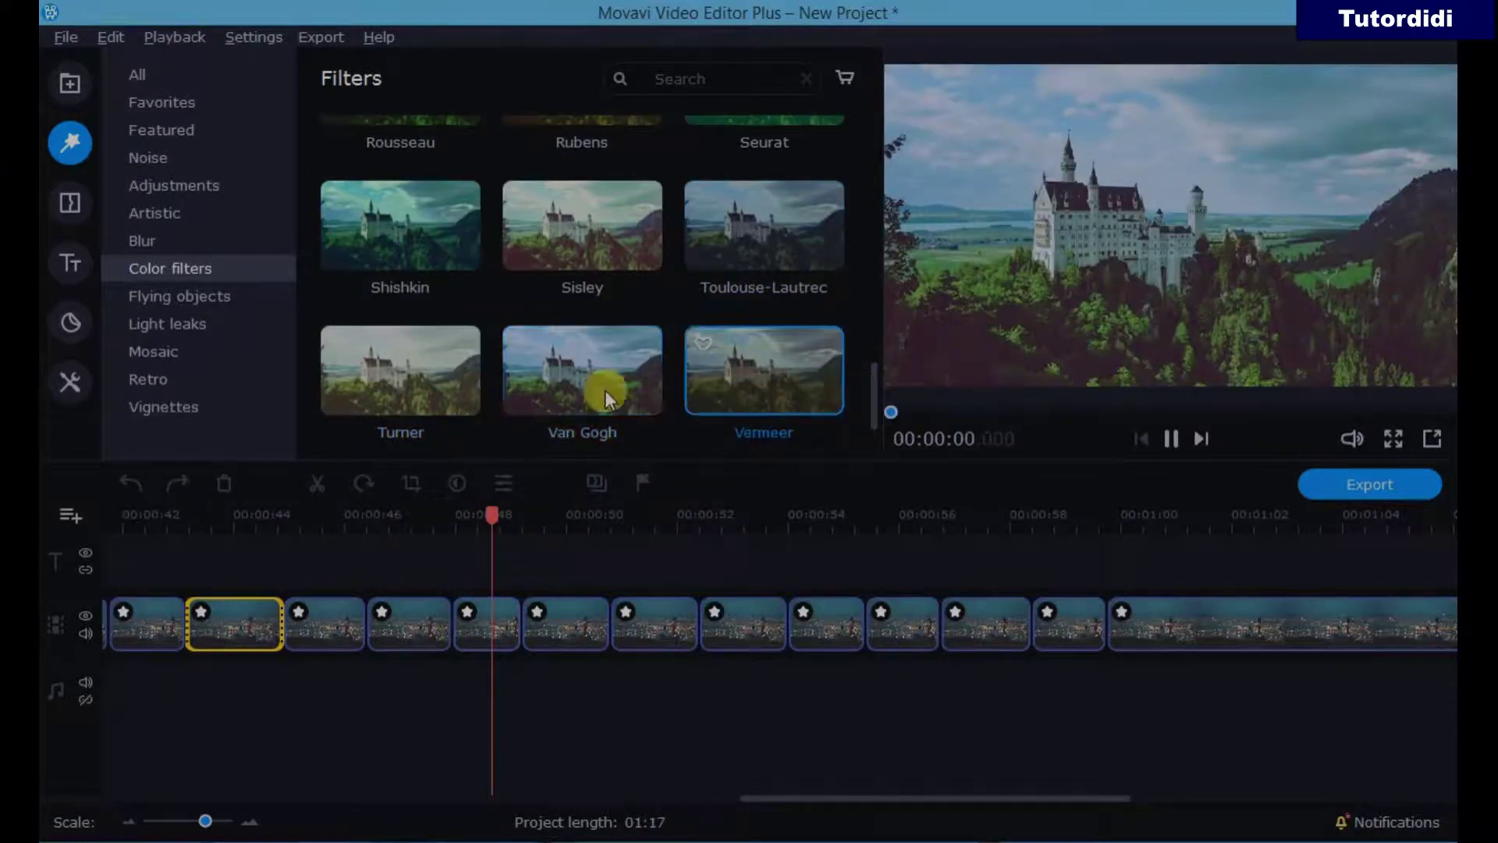
{"action": "left_click_drag", "start_coordinate": [429, 388], "coordinate": [585, 626]}
{"action": "left_click_drag", "start_coordinate": [572, 411], "coordinate": [658, 613]}
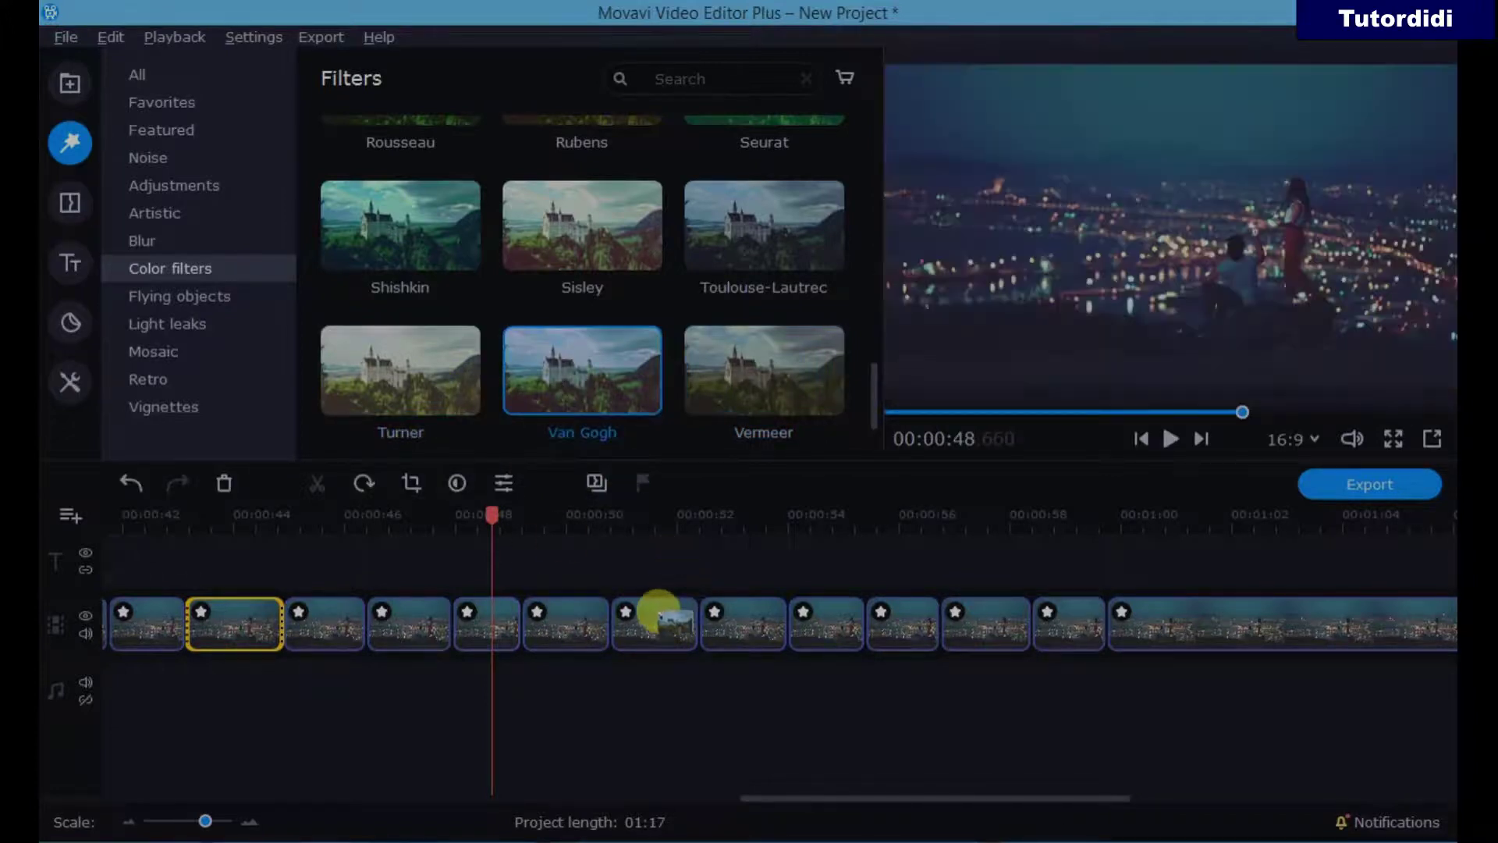
{"action": "left_click_drag", "start_coordinate": [759, 378], "coordinate": [748, 613]}
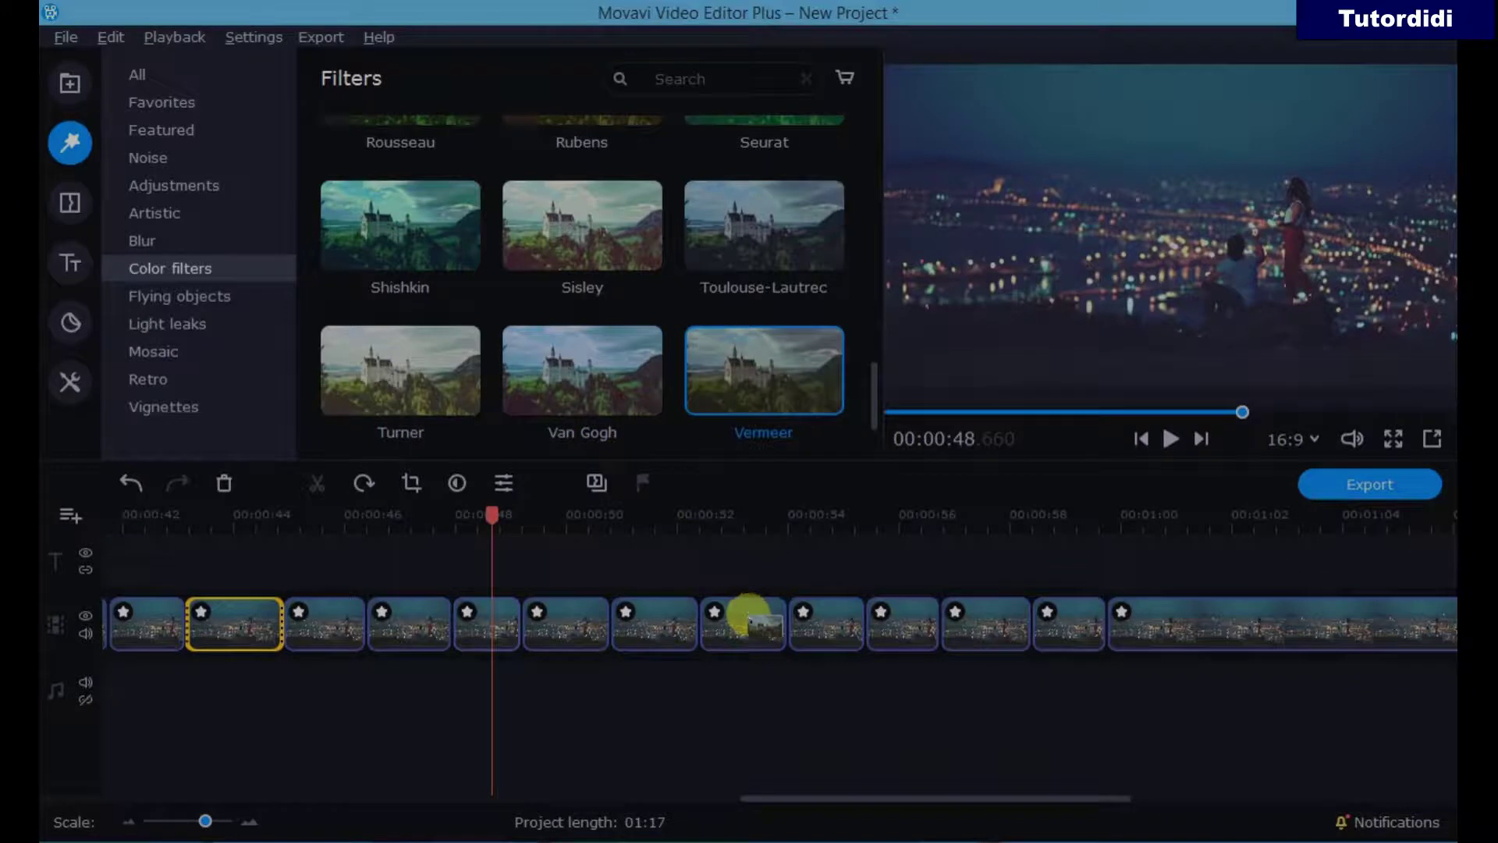
{"action": "left_click_drag", "start_coordinate": [878, 396], "coordinate": [874, 438]}
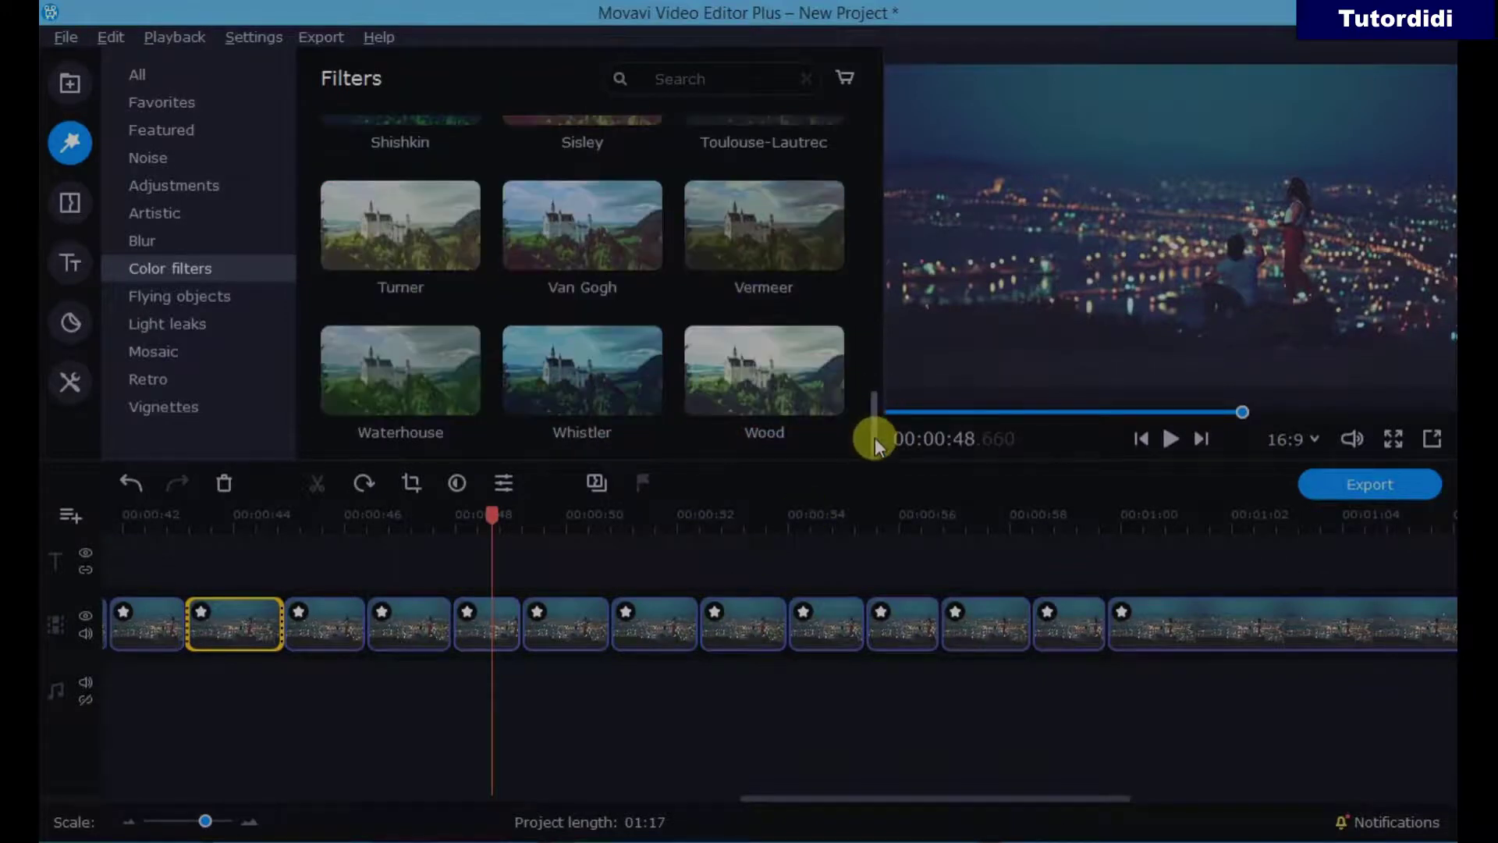
{"action": "left_click", "coordinate": [738, 619]}
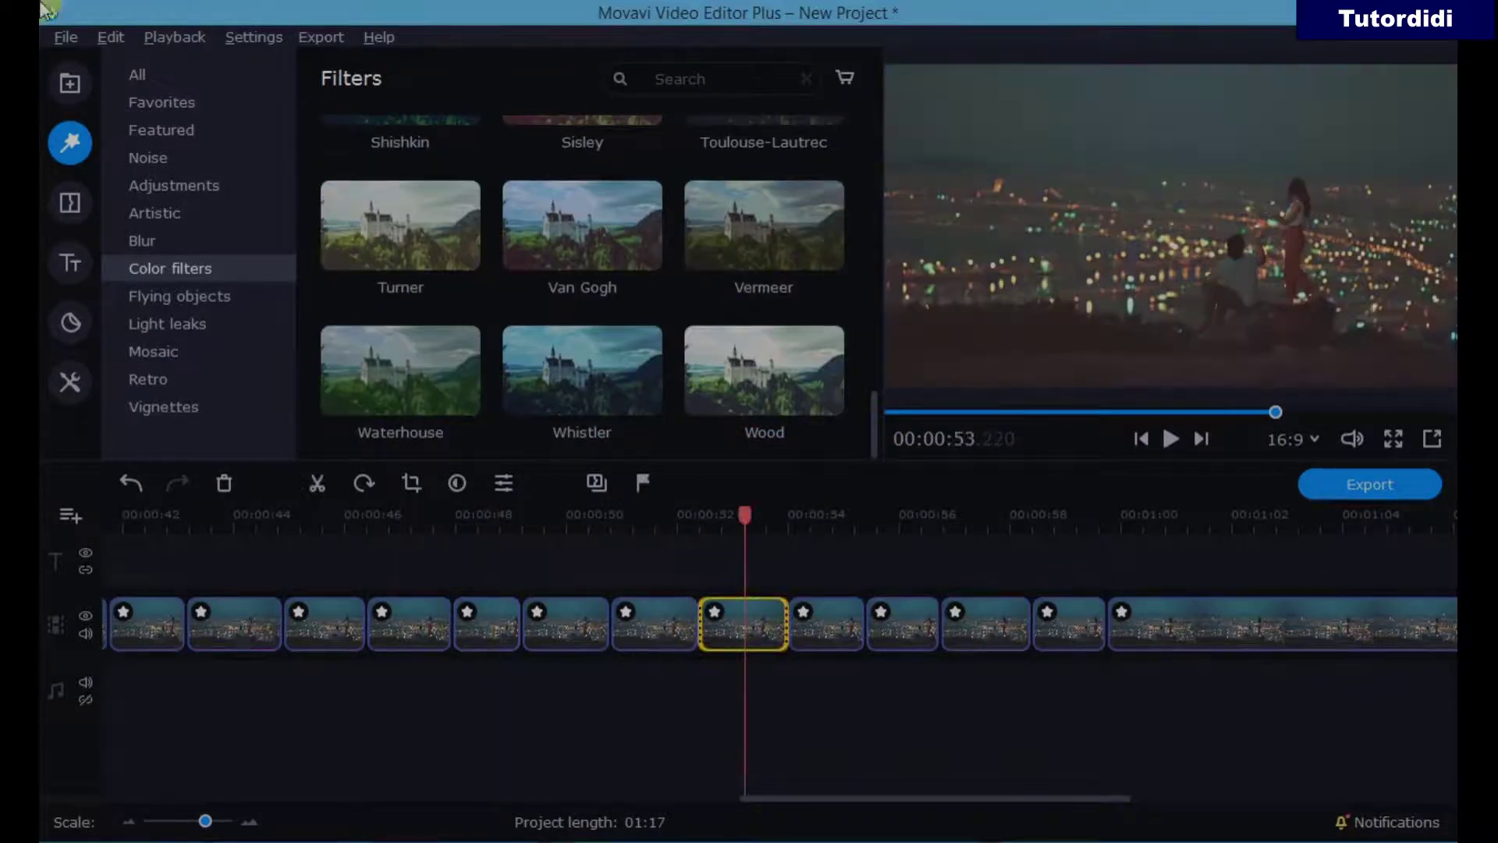
Preview the Waterhouse, Whistler and Wood color filters and apply Waterhouse to the thirteenth night-city clip.
{"action": "left_click", "coordinate": [468, 386]}
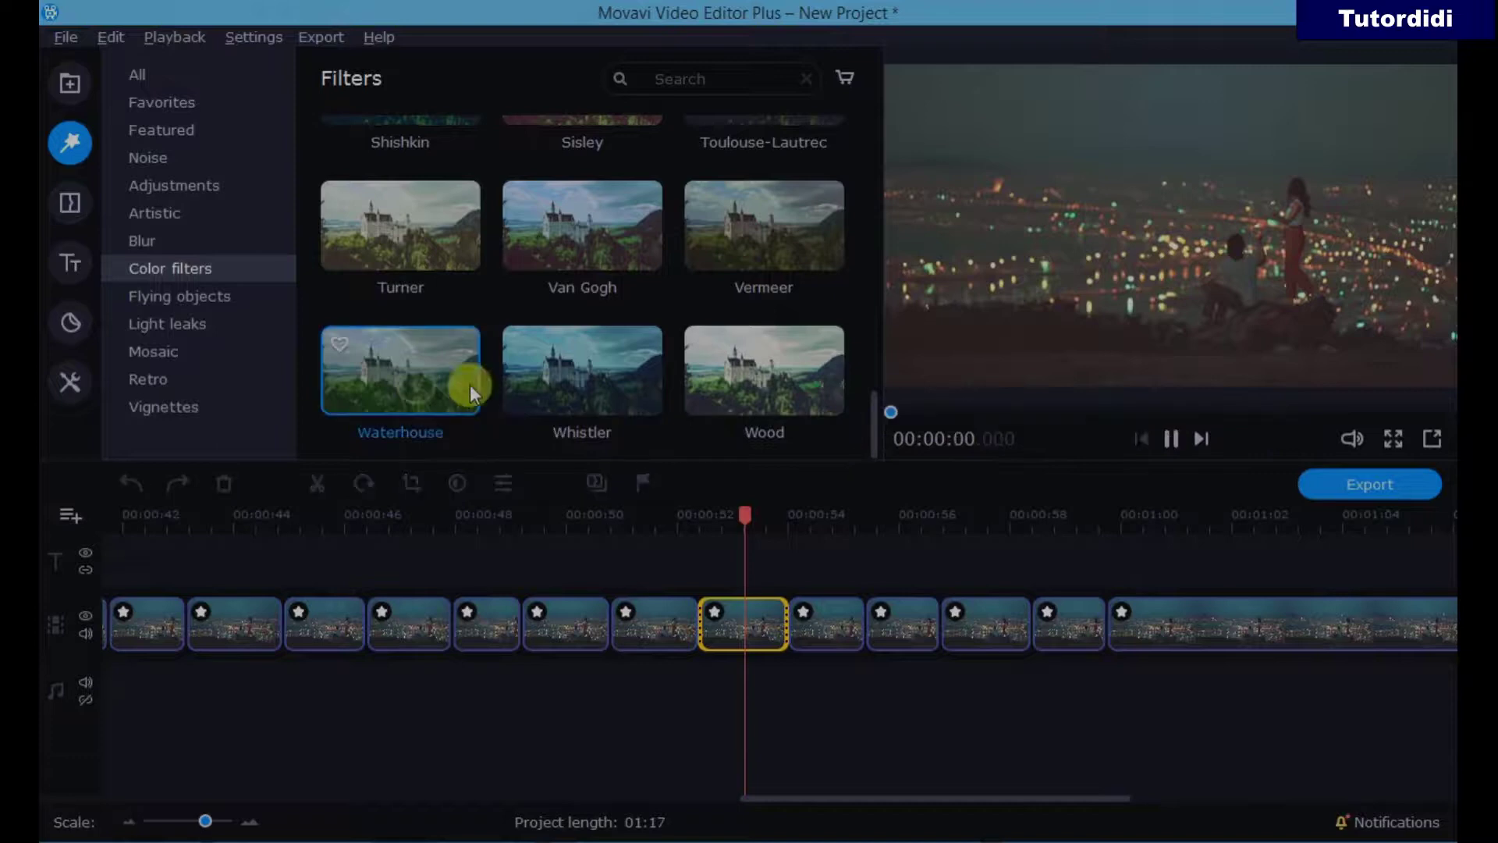
{"action": "left_click", "coordinate": [575, 385]}
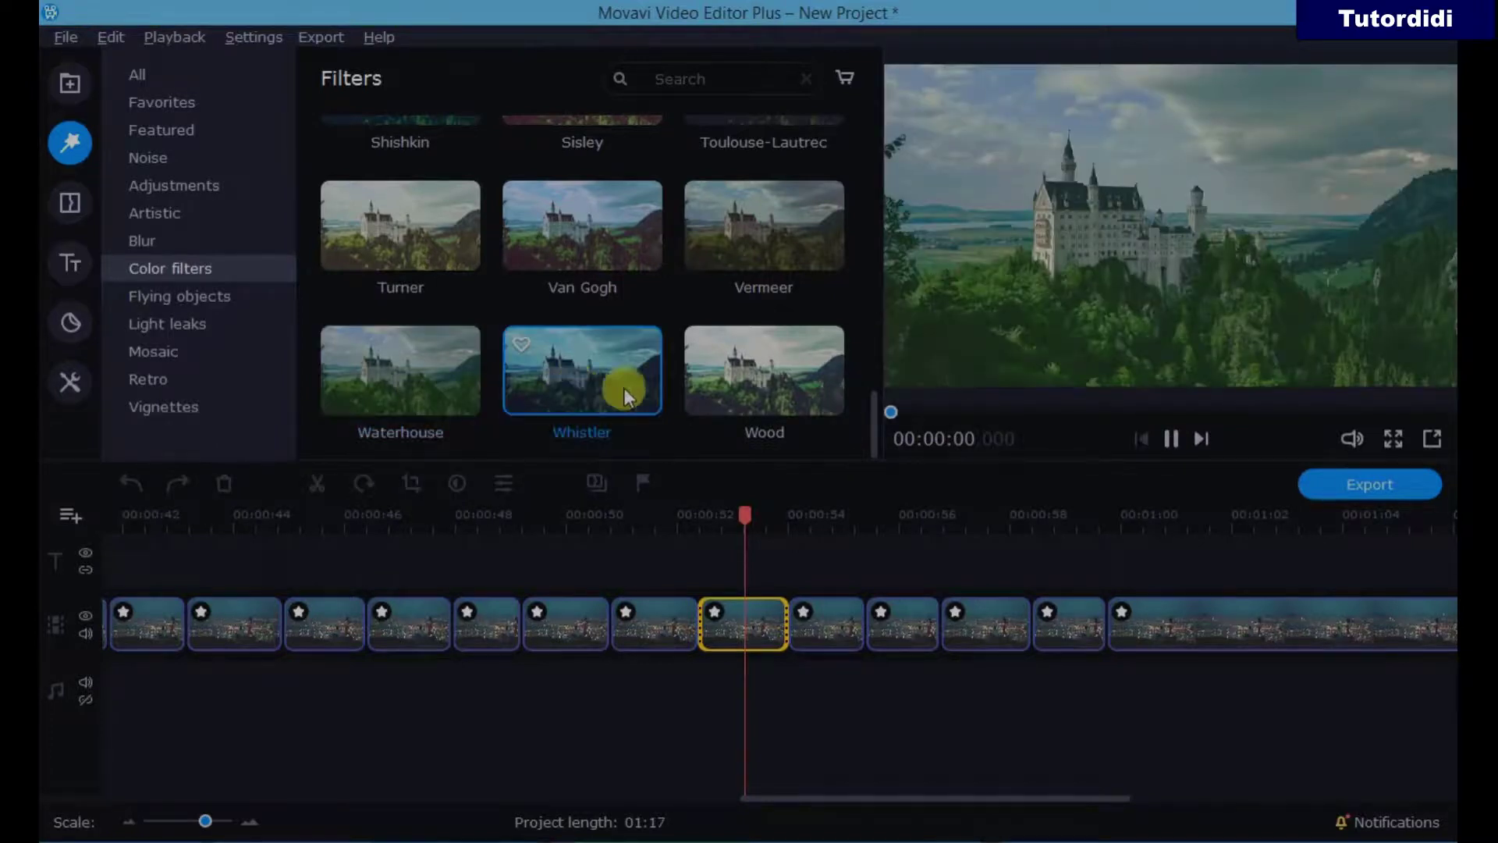
{"action": "left_click", "coordinate": [748, 396]}
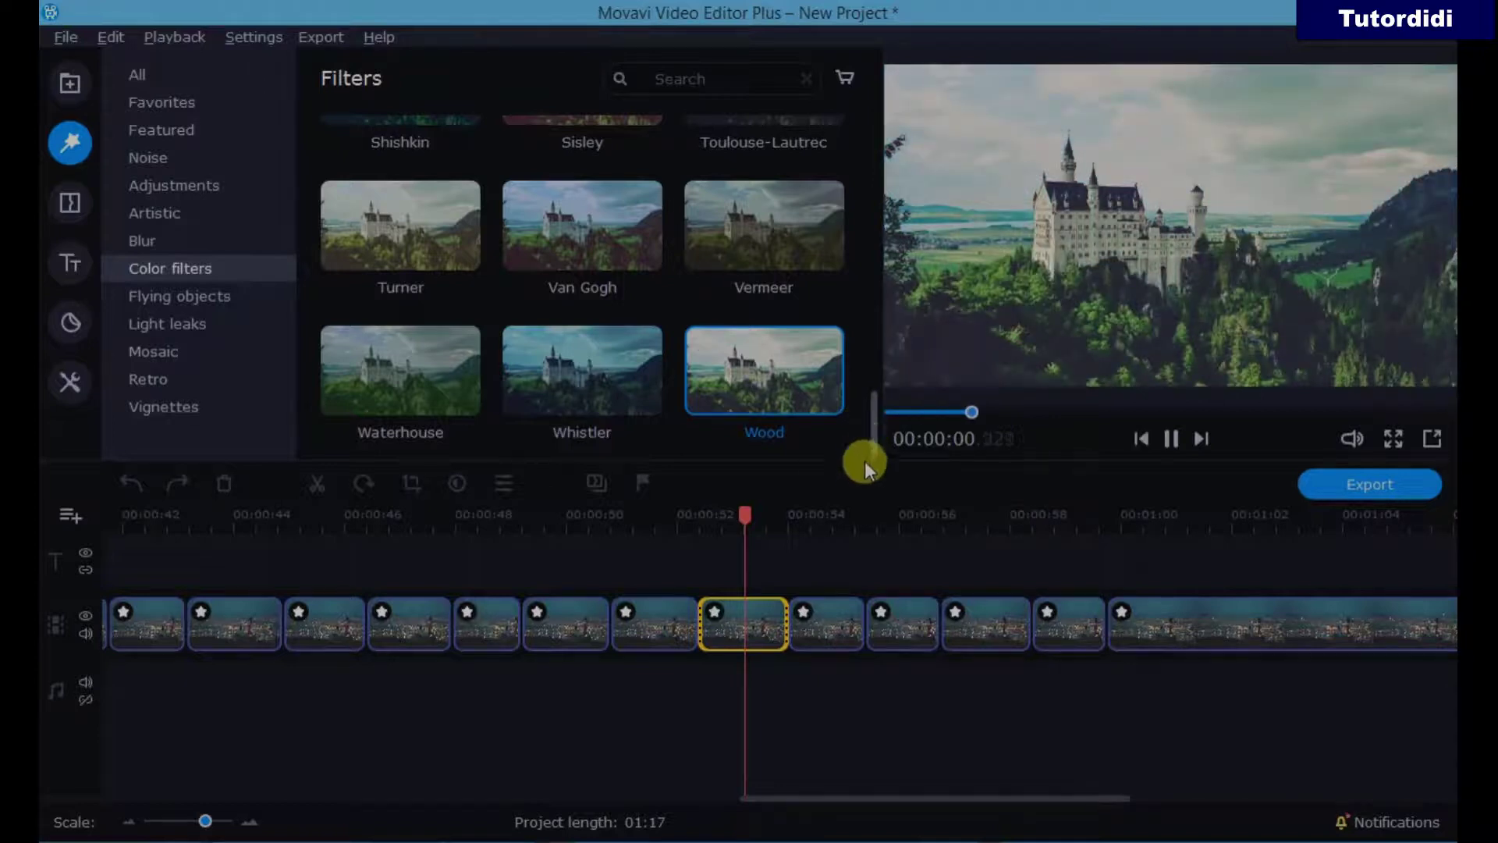
{"action": "left_click", "coordinate": [445, 366]}
{"action": "left_click_drag", "start_coordinate": [443, 365], "coordinate": [818, 625]}
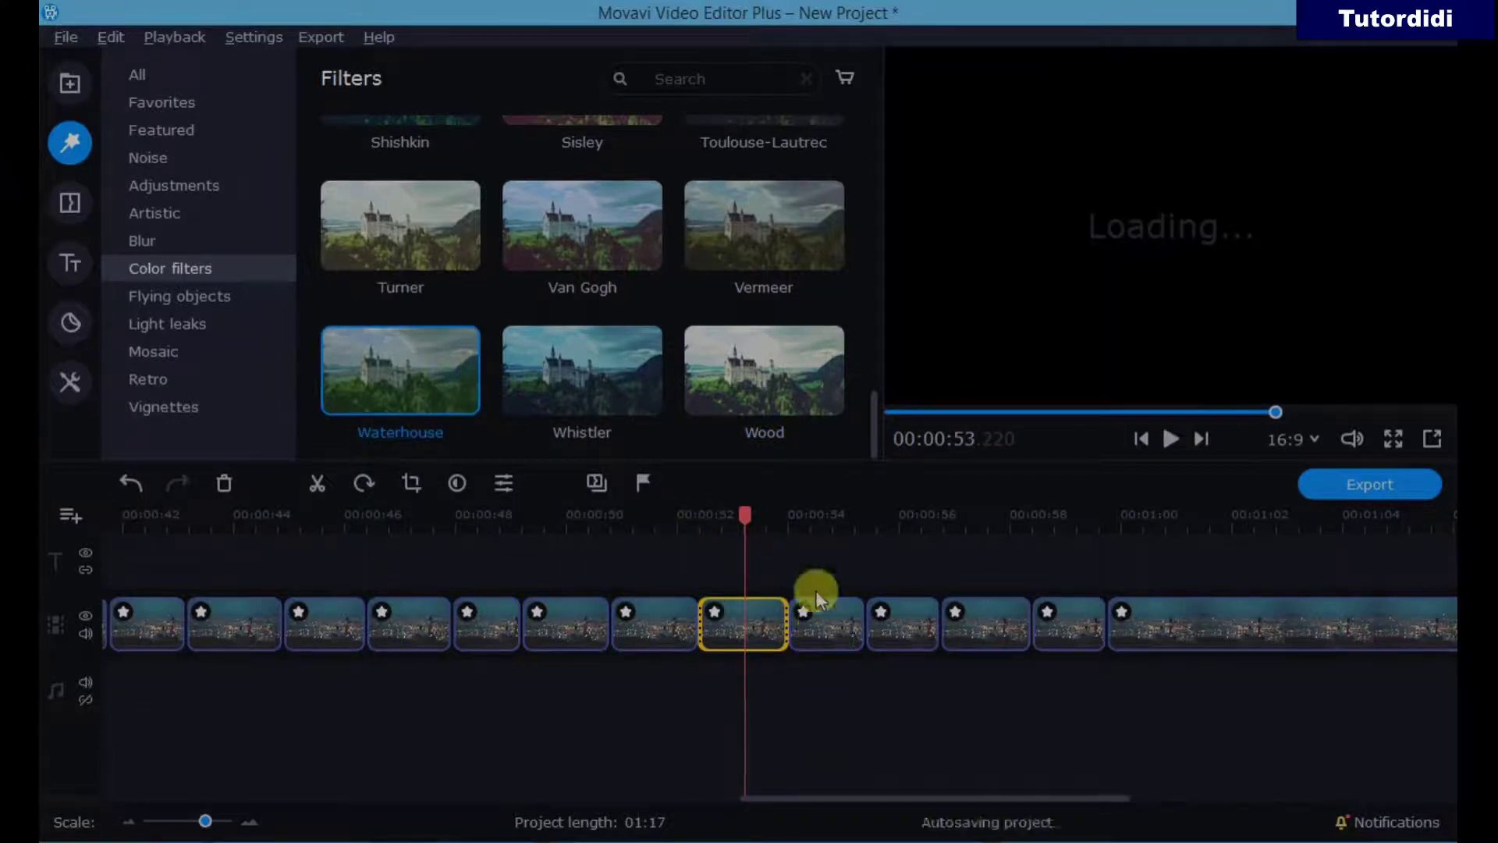
Apply the Whistler and Wood color filters to the fourteenth and fifteenth night-city clips and preview the Wood clip.
{"action": "left_click_drag", "start_coordinate": [609, 396], "coordinate": [896, 621]}
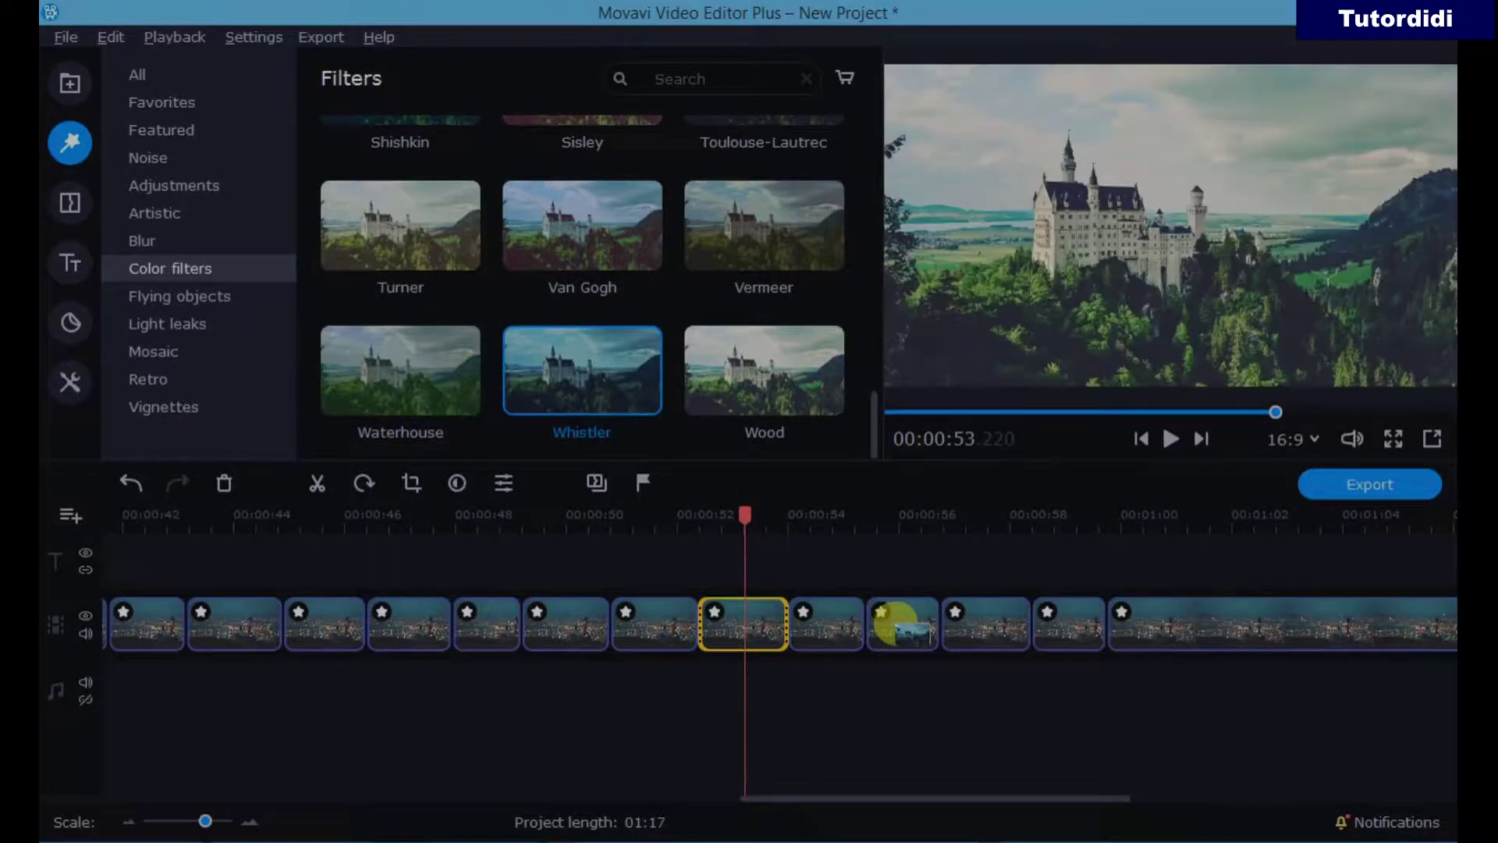
{"action": "left_click_drag", "start_coordinate": [765, 376], "coordinate": [985, 626]}
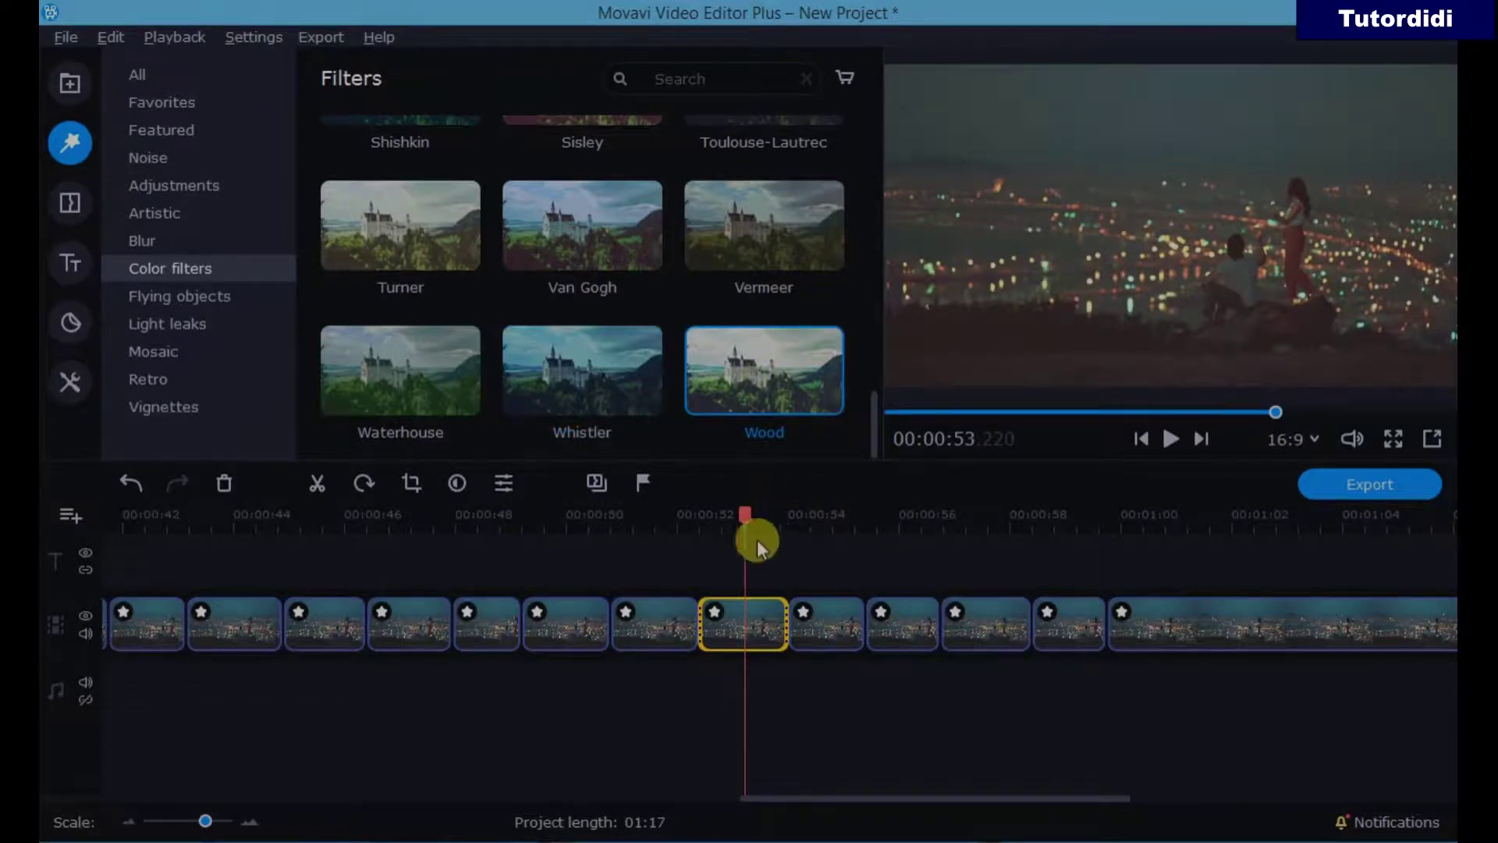
{"action": "left_click_drag", "start_coordinate": [743, 516], "coordinate": [972, 595]}
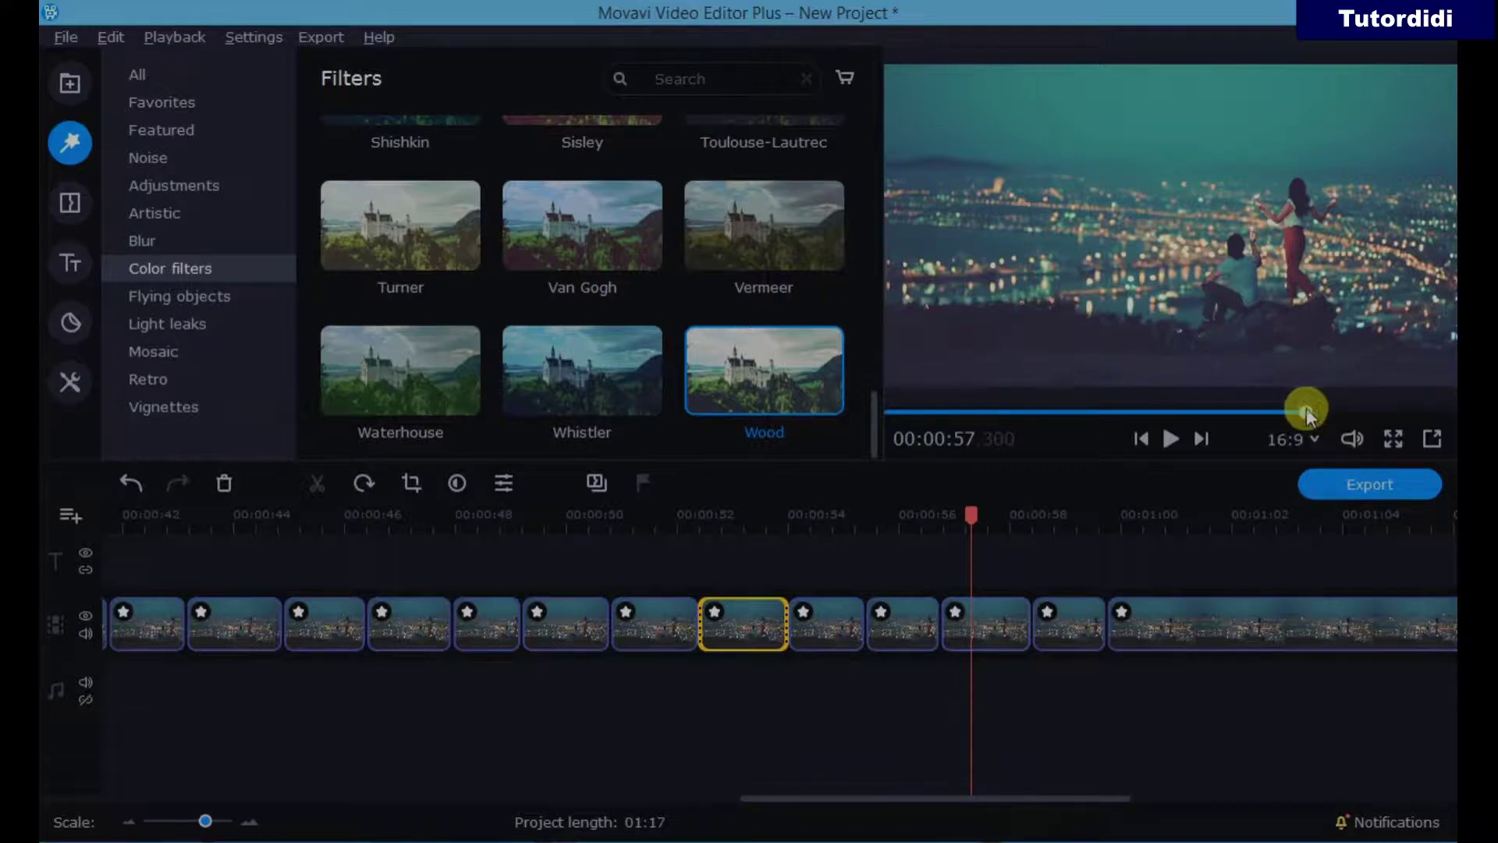
Play the whole project from the beginning in a detached, maximized preview window.
{"action": "left_click_drag", "start_coordinate": [1281, 414], "coordinate": [844, 416]}
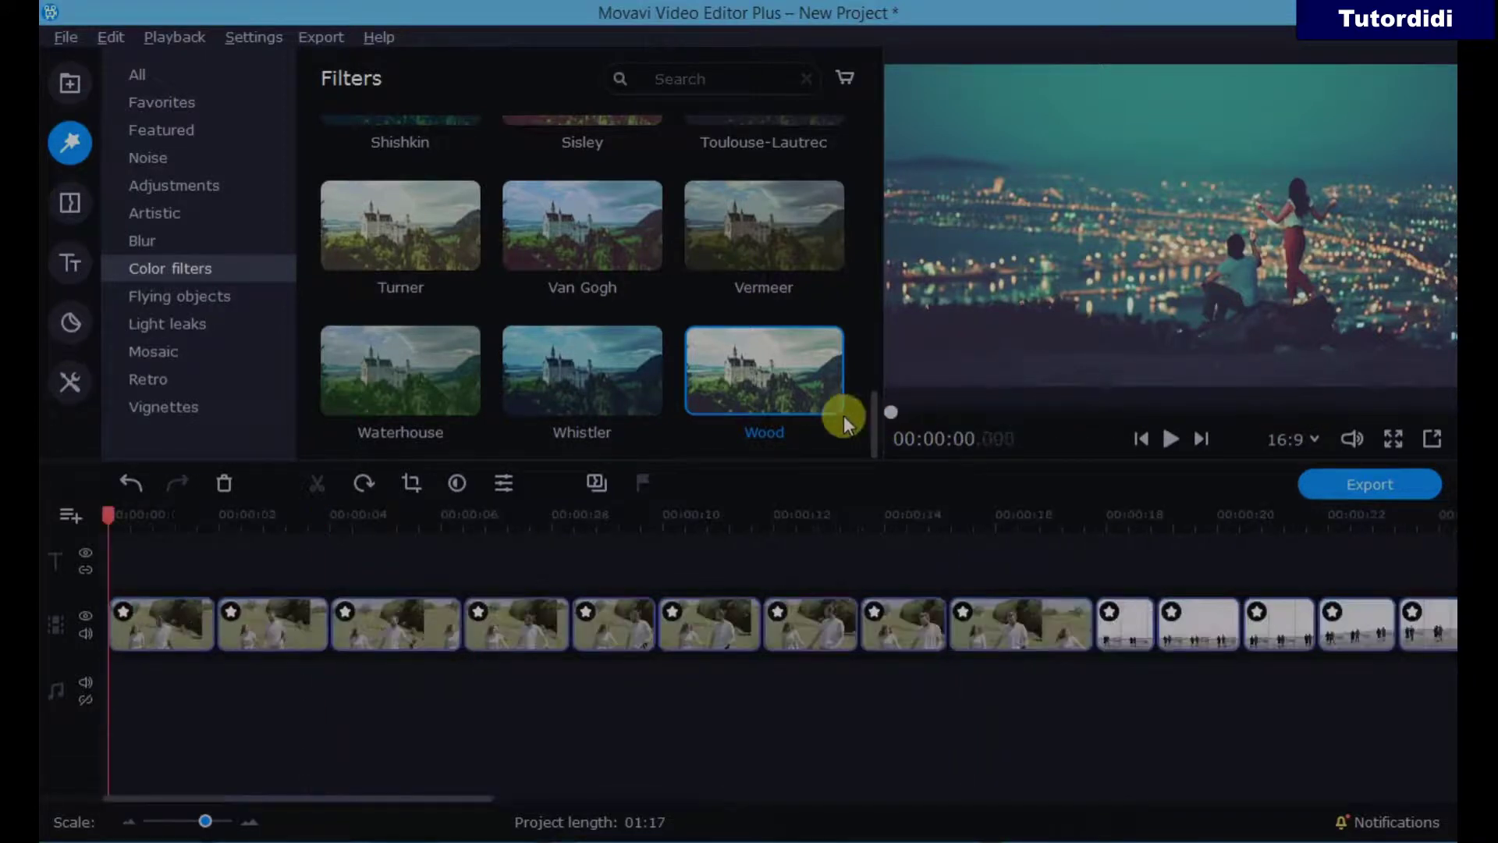
{"action": "left_click", "coordinate": [1432, 439]}
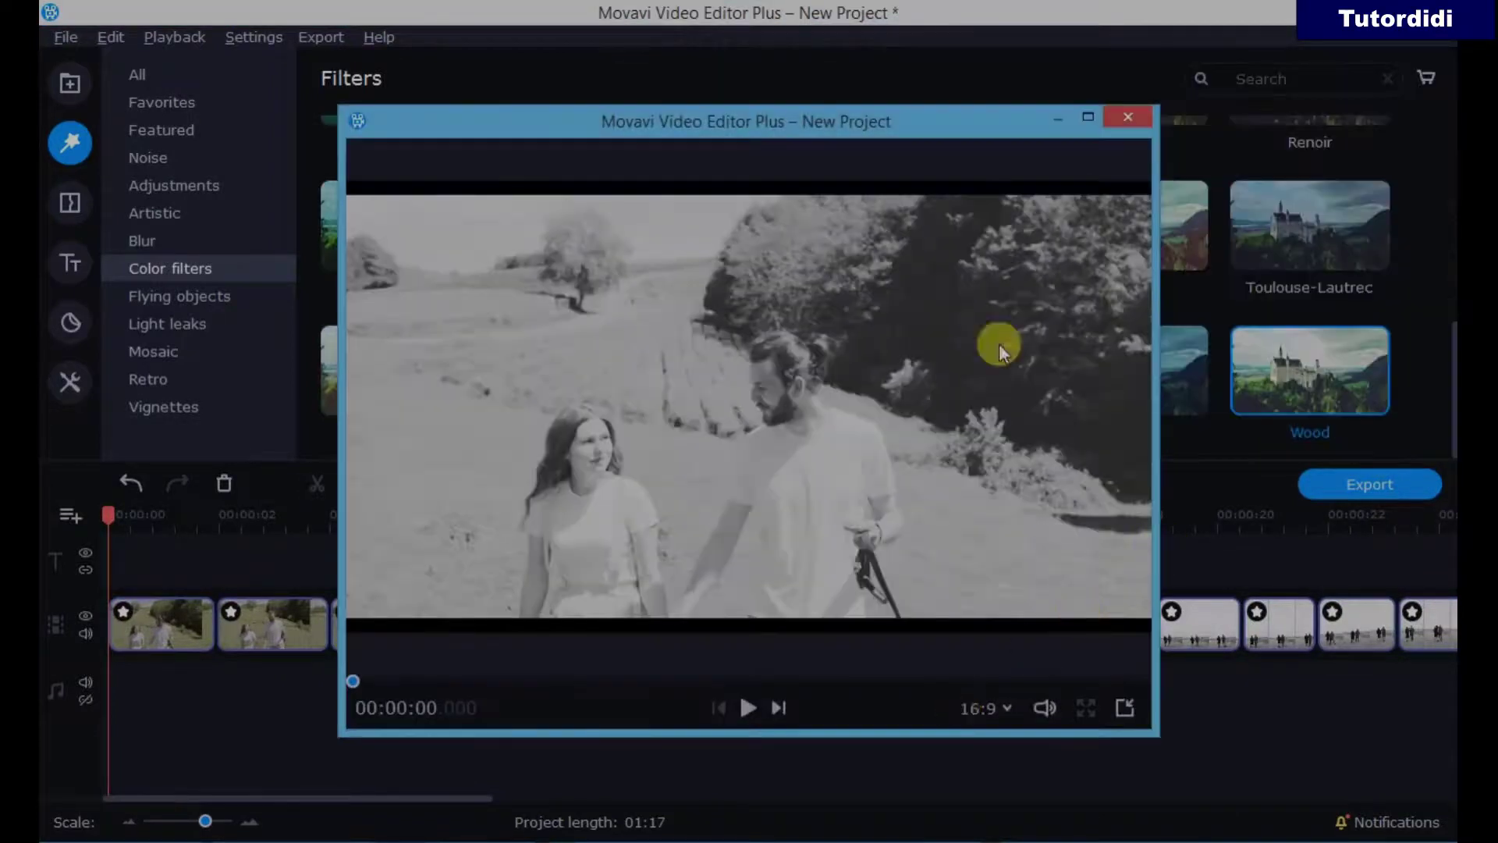
{"action": "left_click", "coordinate": [1088, 117]}
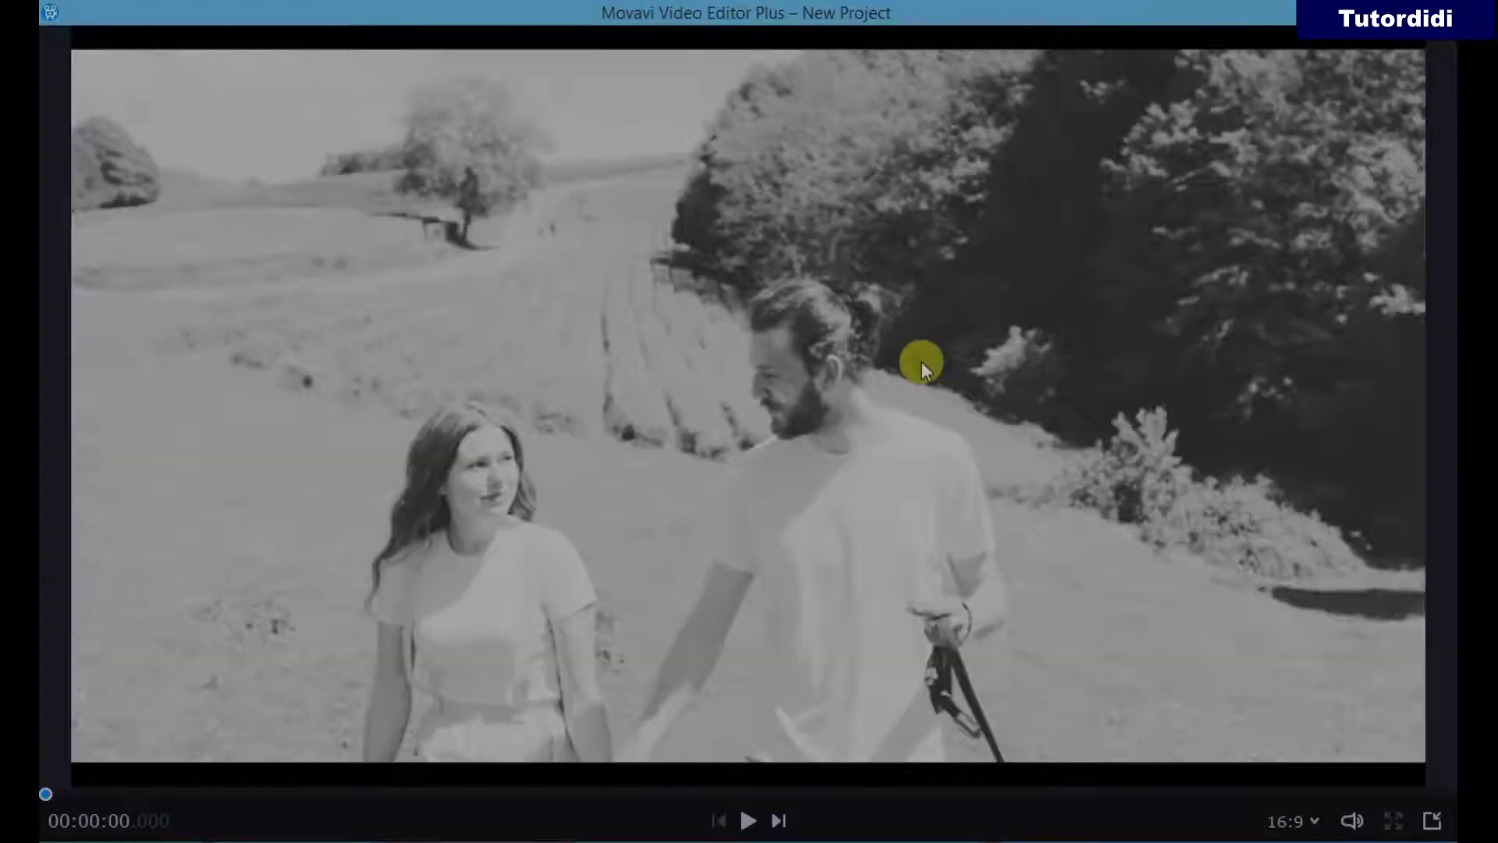
{"action": "left_click", "coordinate": [748, 820]}
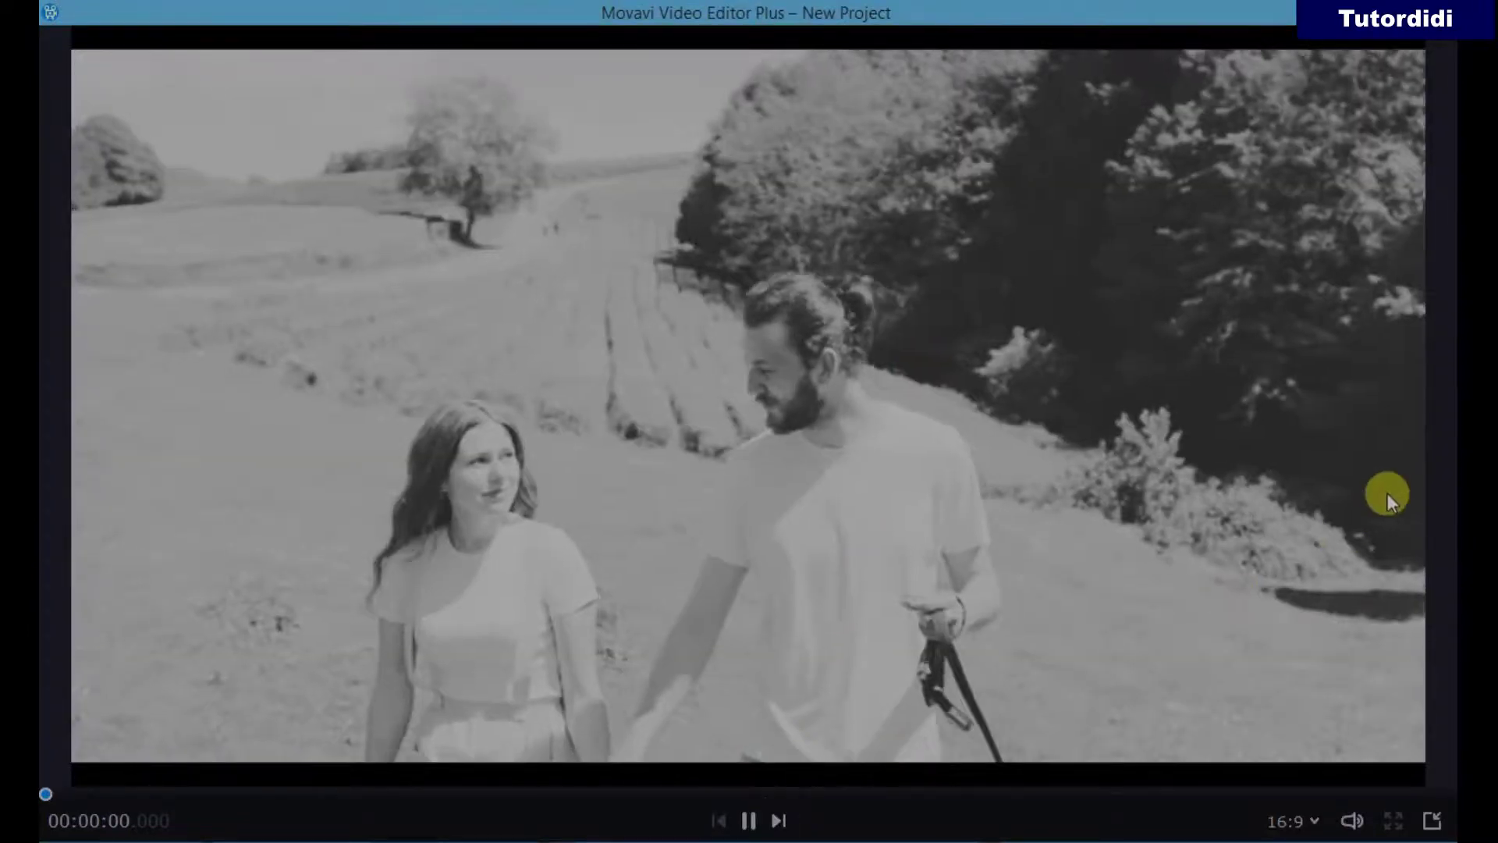